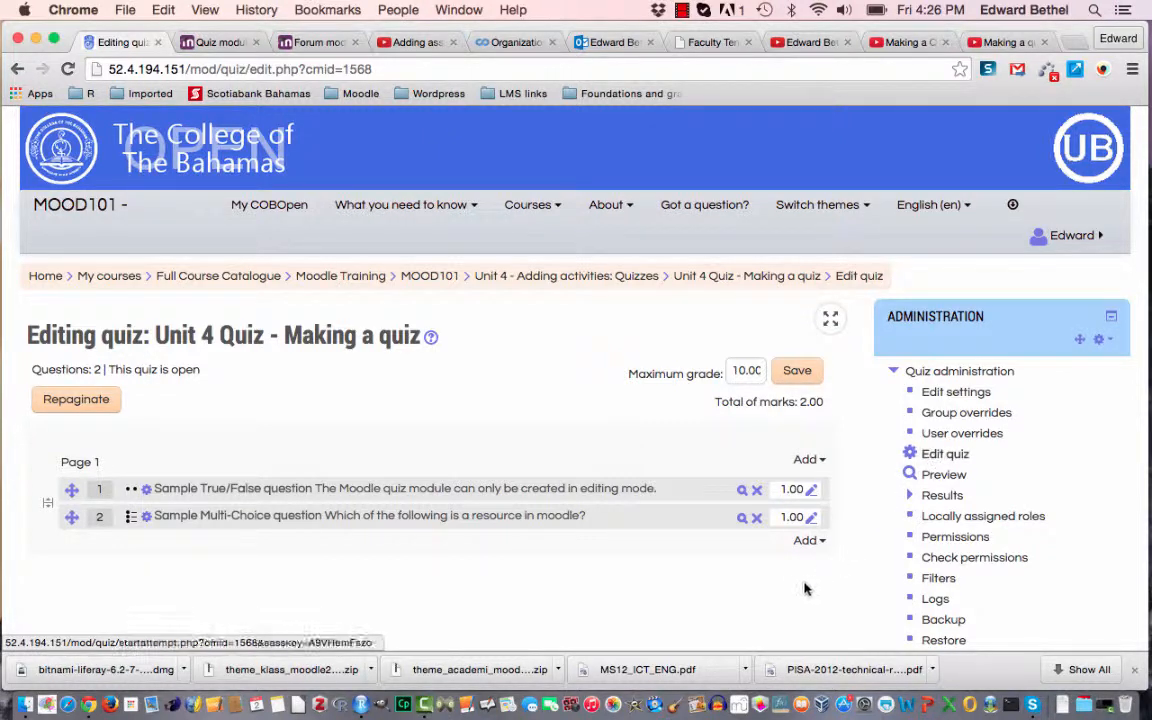
# Add a new Short answer question at the end of the quiz, in the category "Default for Unit 4 Quiz - Making a quiz"
pyautogui.click(816, 541)
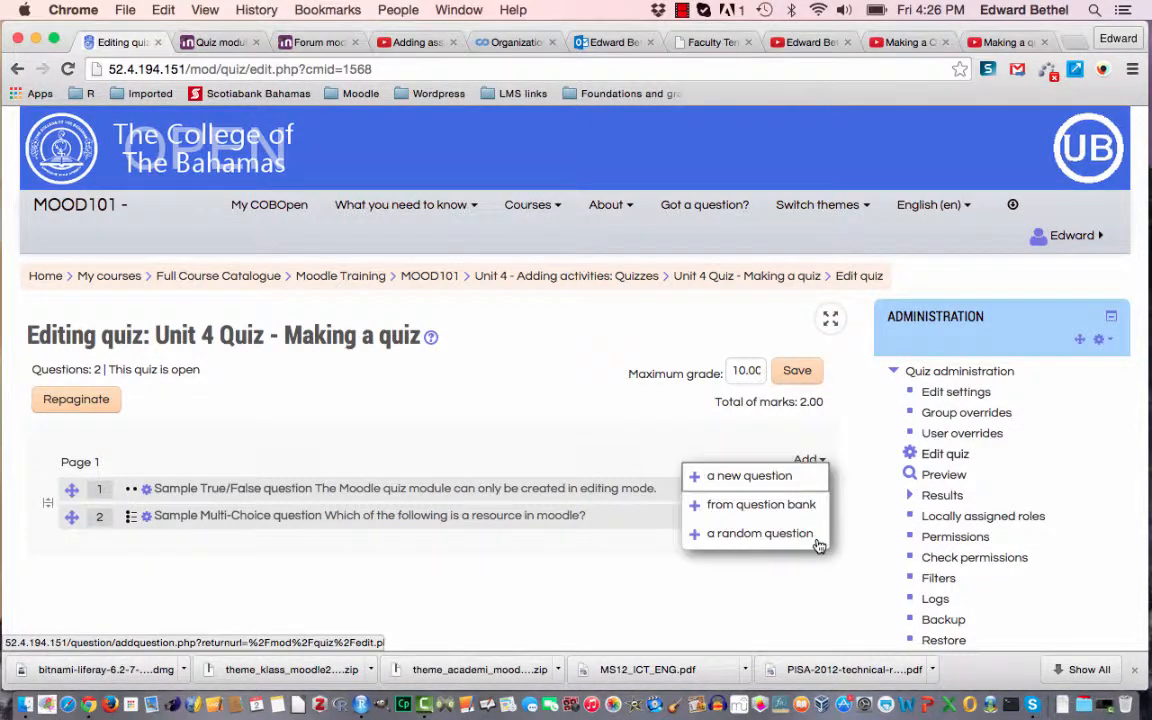
pyautogui.click(786, 479)
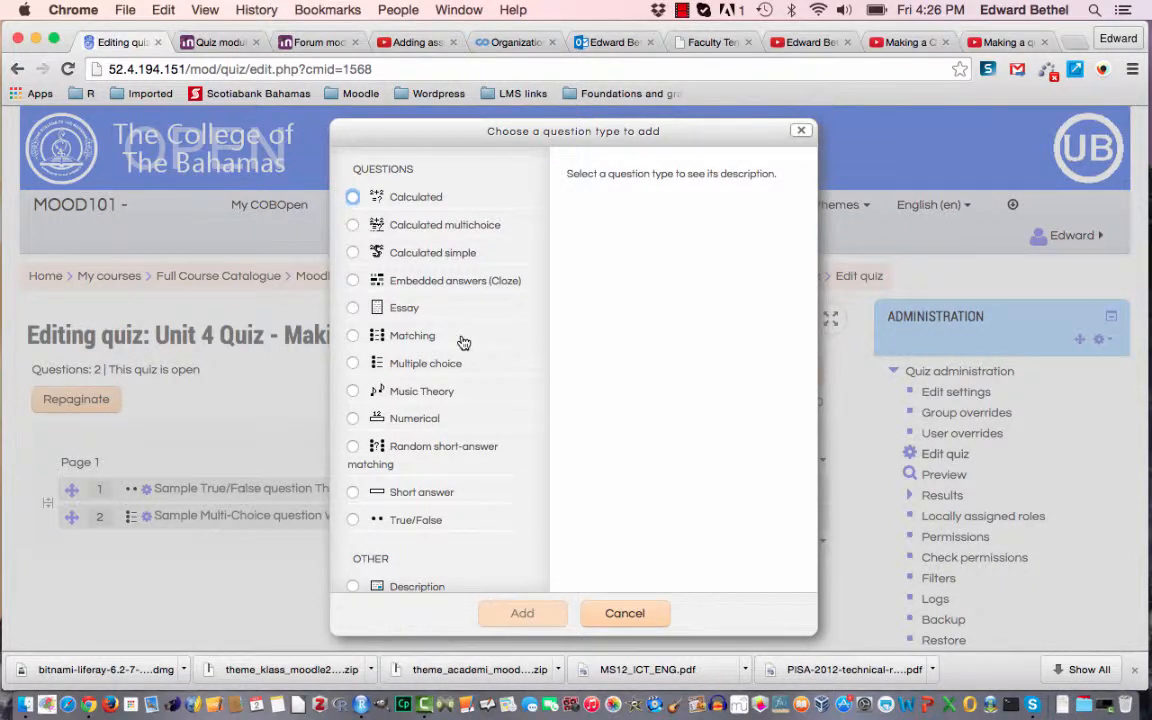
pyautogui.click(354, 493)
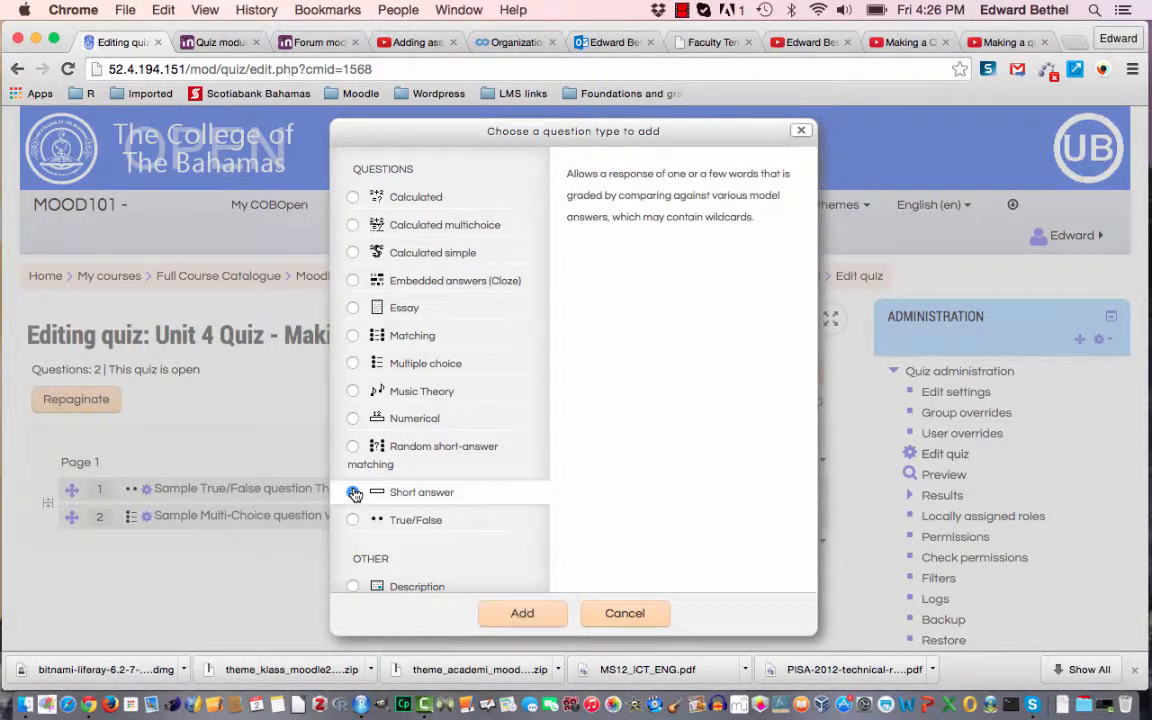
pyautogui.click(524, 615)
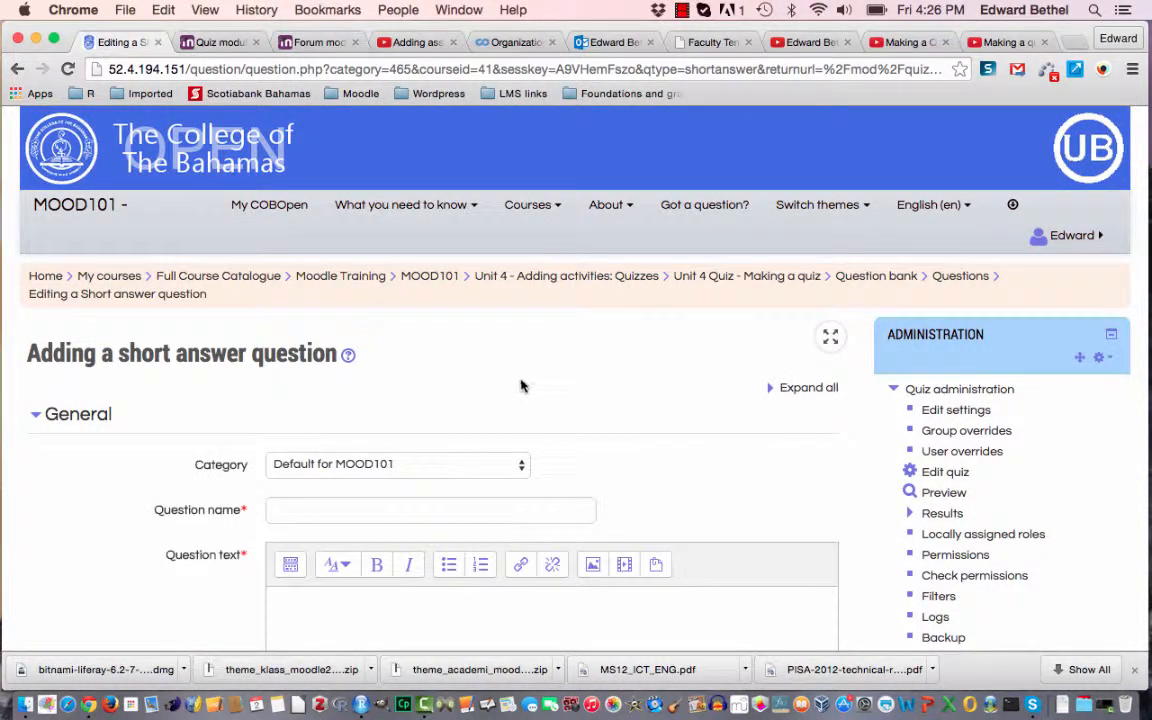
pyautogui.click(510, 466)
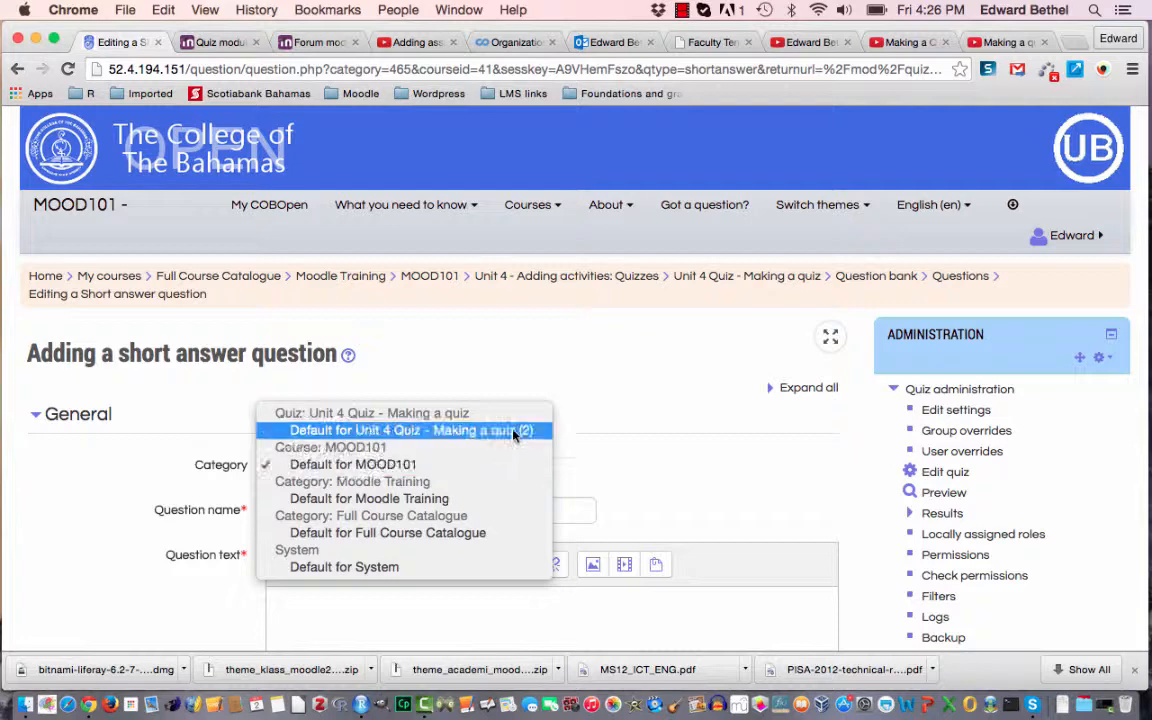
pyautogui.click(516, 430)
# Name the question "Sample short answer question." and enter the text "What moodle activity allows you to add questions that can be automatically graded?"
pyautogui.click(502, 511)
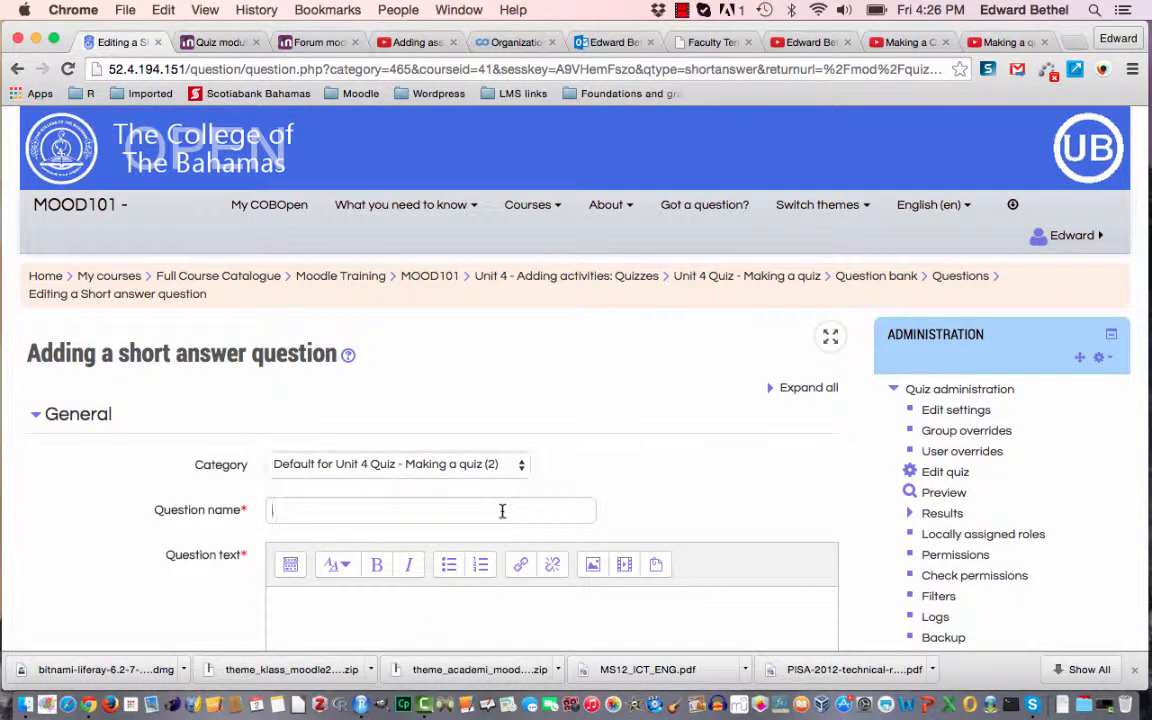
pyautogui.write('Sam')
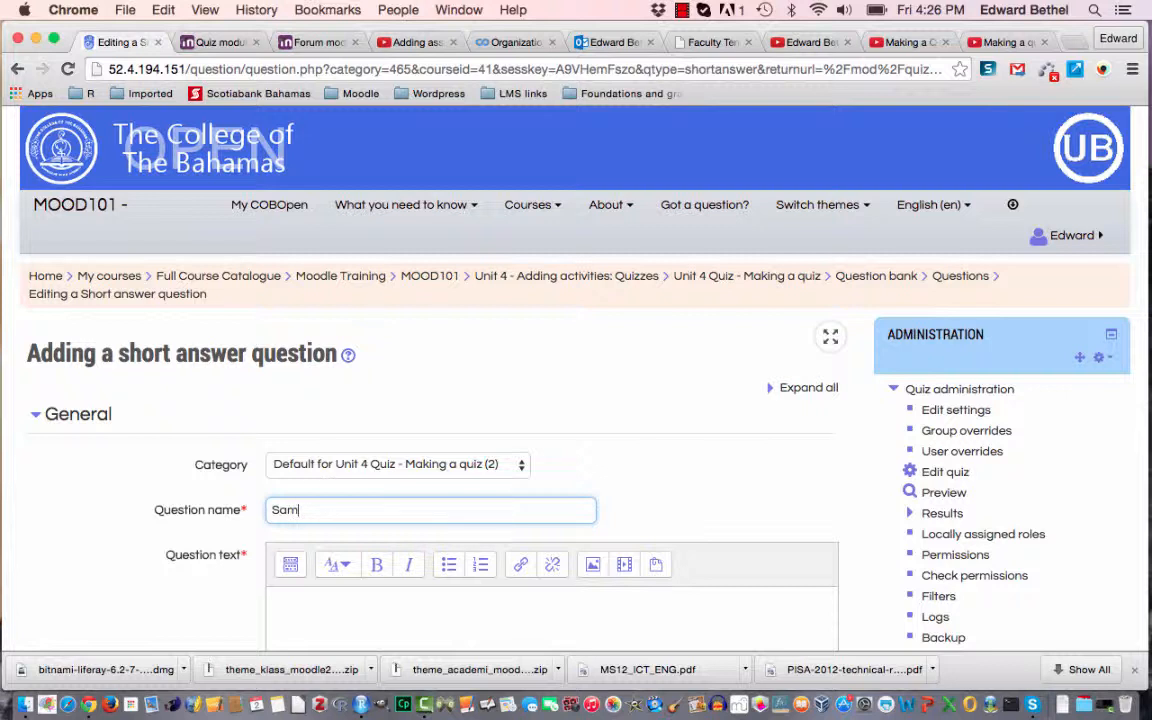
pyautogui.write('ple short answer quest')
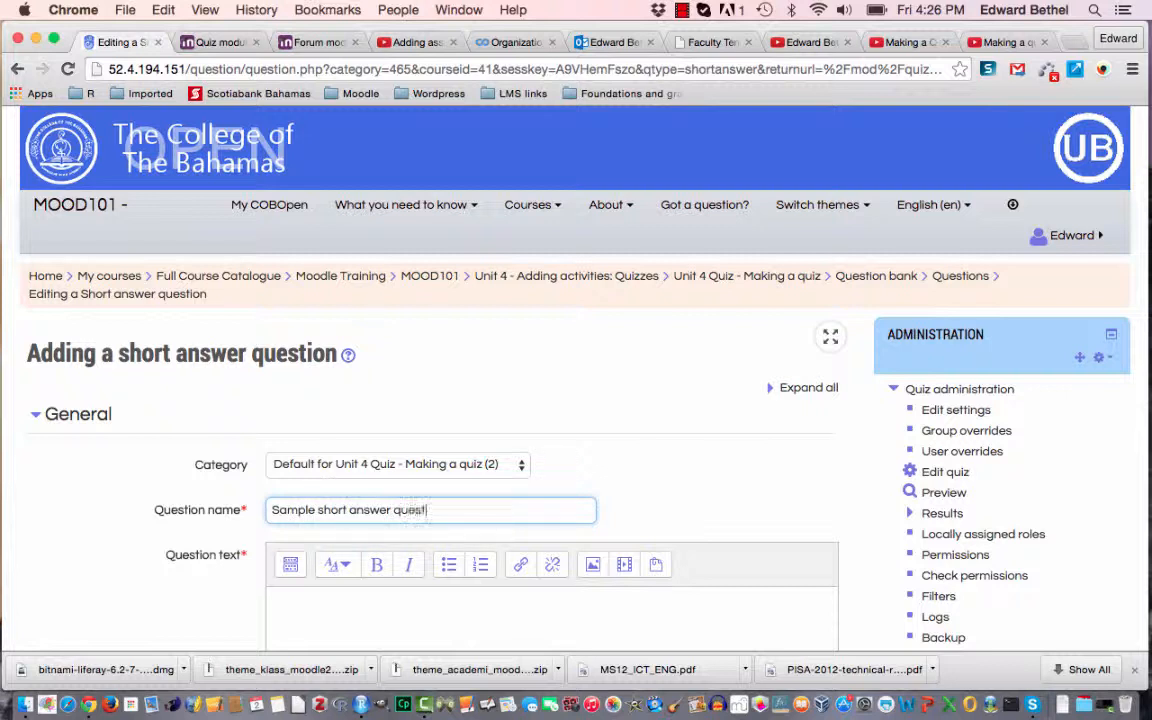
pyautogui.write('ion.')
pyautogui.click(494, 632)
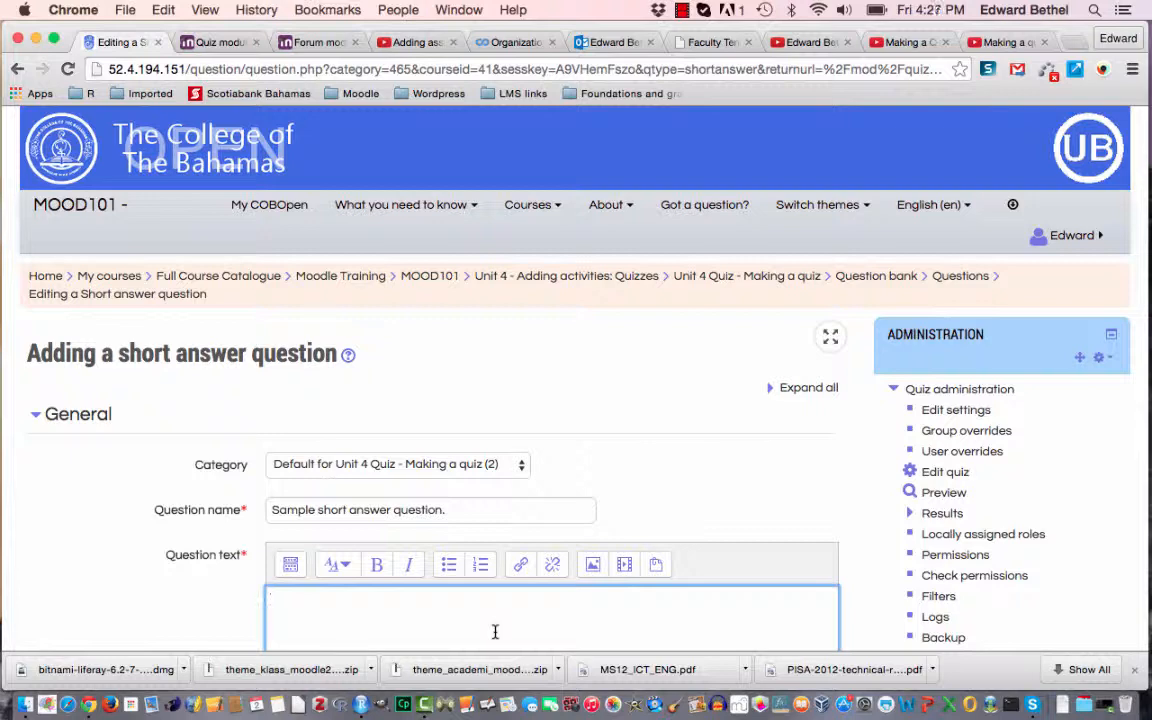
pyautogui.write('What moodle activity allows you to add questions that can be automatically graded?')
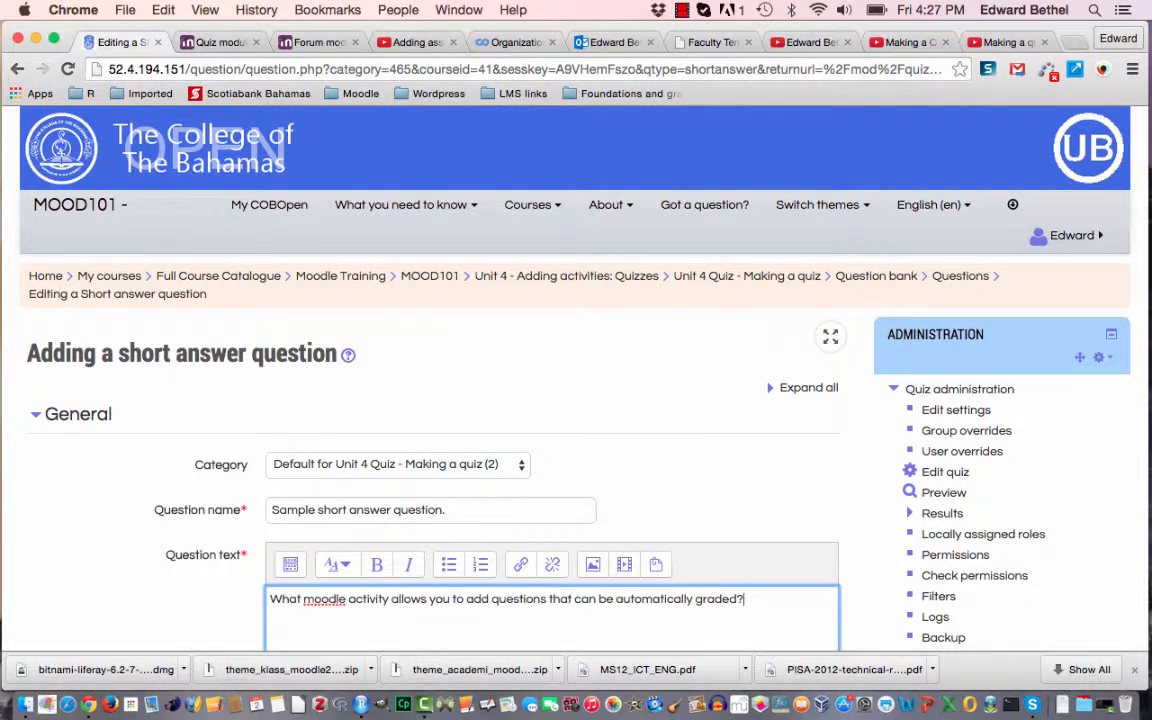
# Enter "quiz" as Answer 1 of the short answer question and set its grade to 100%
pyautogui.scroll(-5, 494, 632)
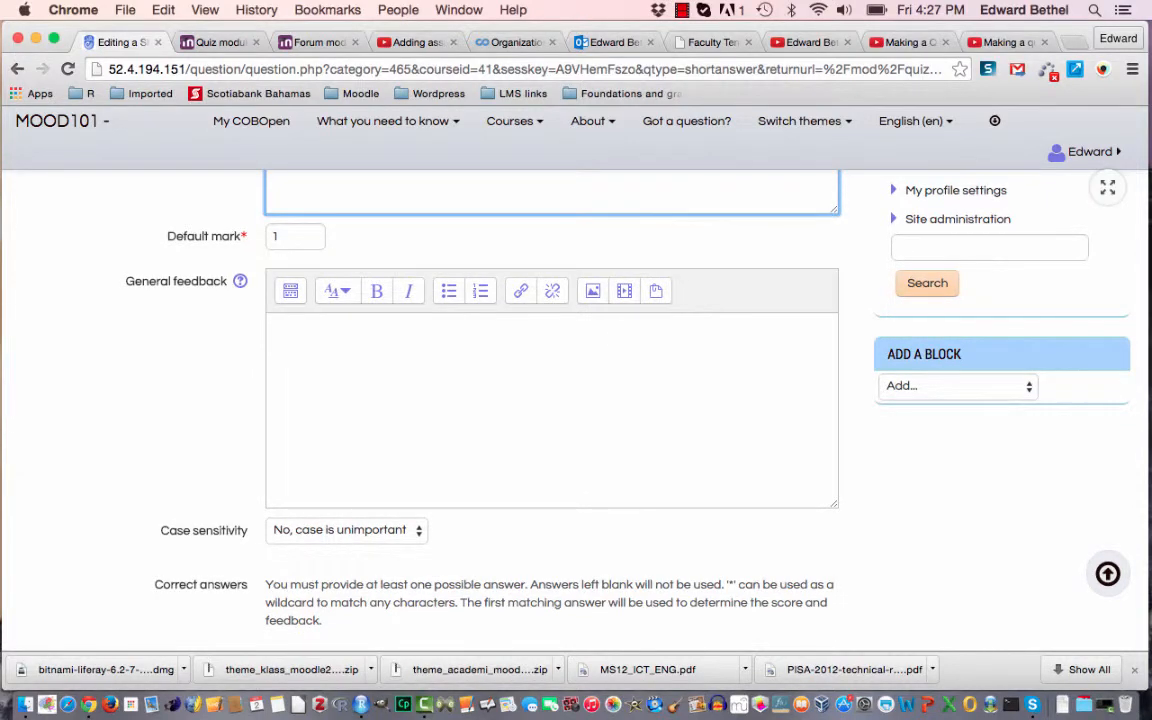
pyautogui.scroll(-1, 531, 400)
pyautogui.scroll(-4, 576, 400)
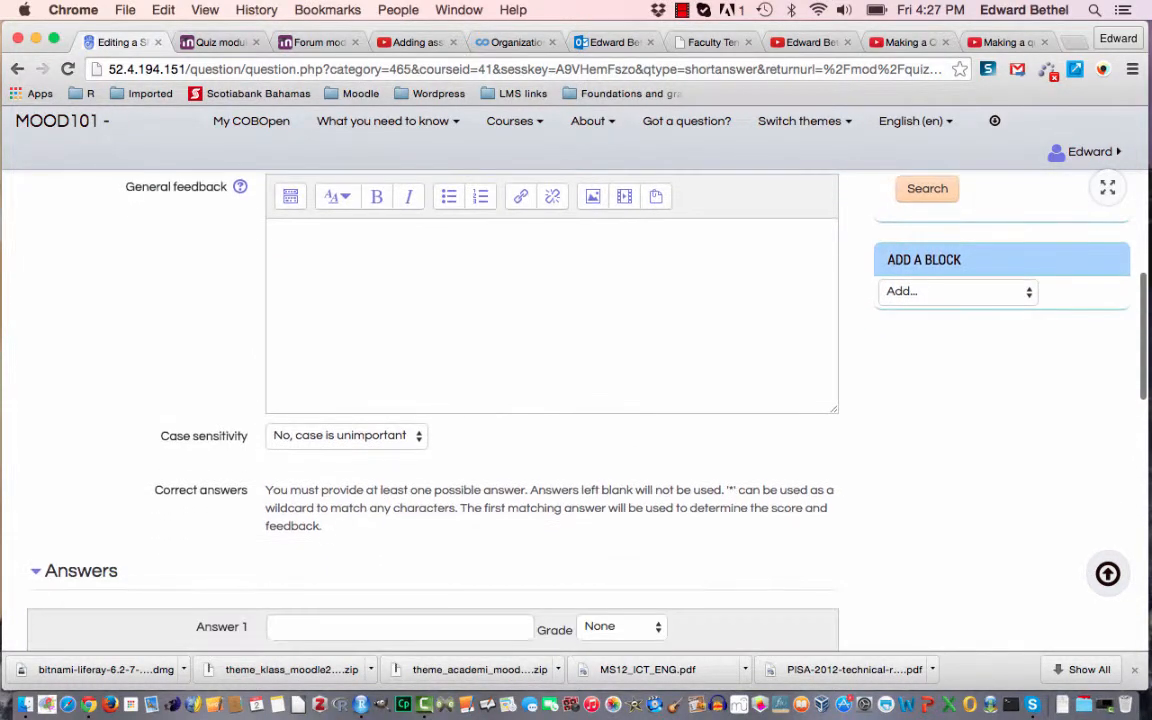
pyautogui.scroll(-3, 576, 400)
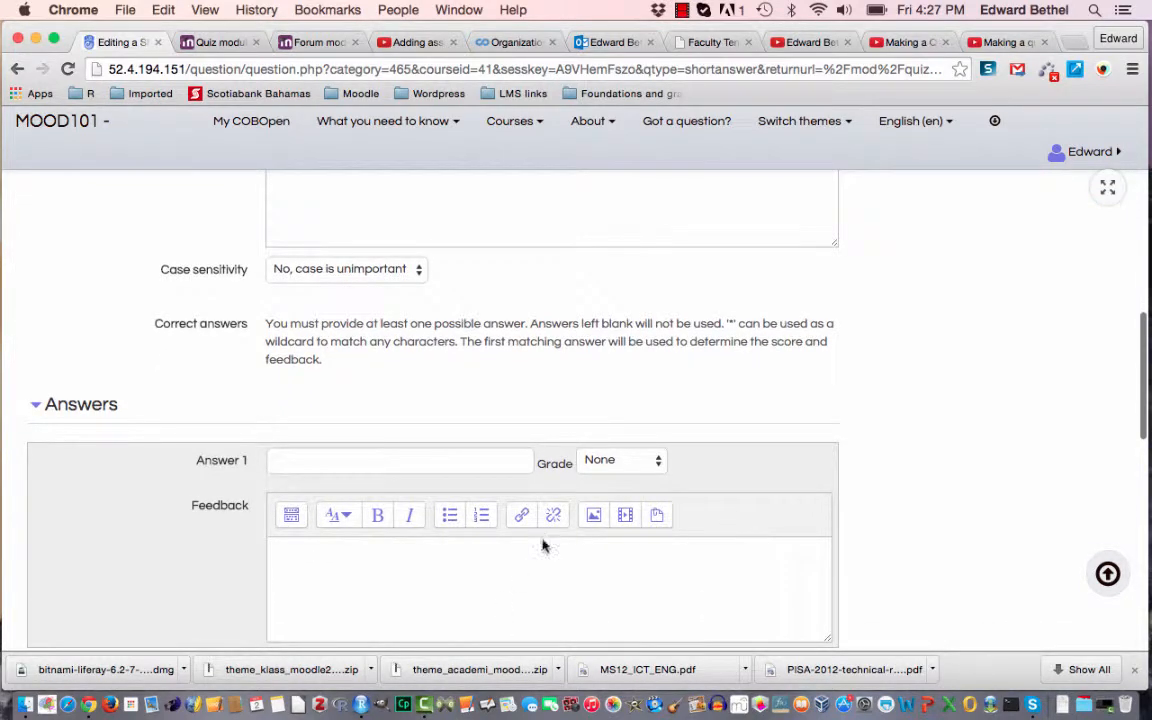
pyautogui.click(458, 465)
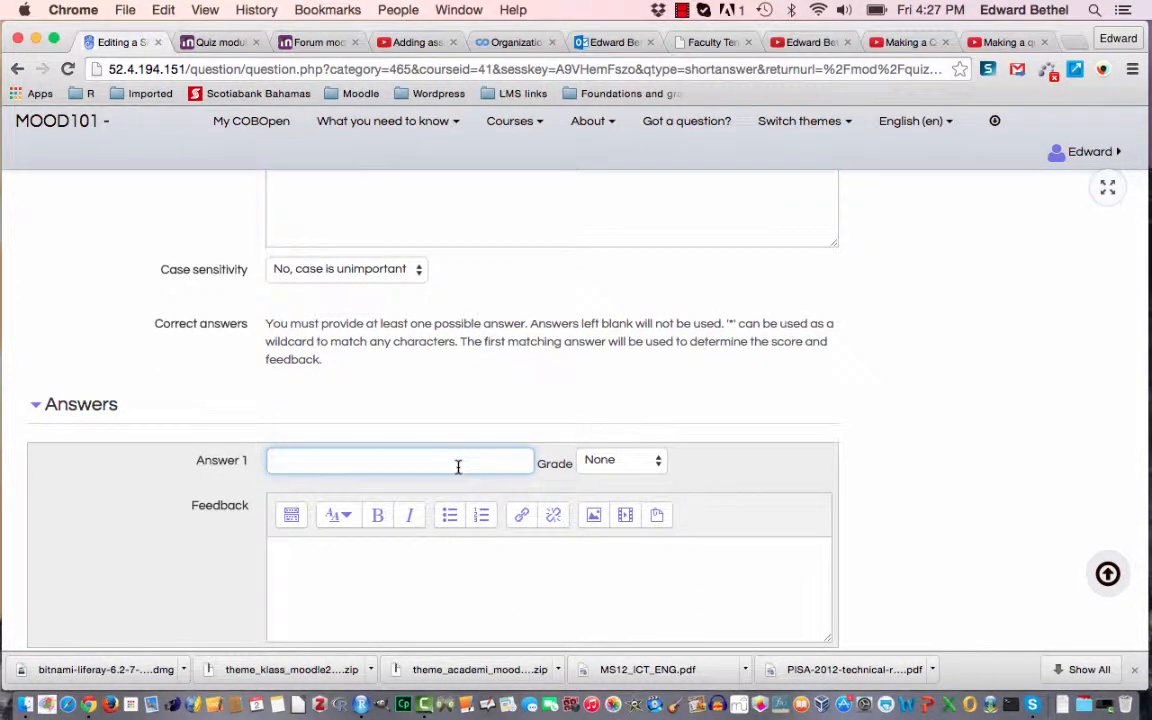
pyautogui.write('quiz')
pyautogui.click(635, 460)
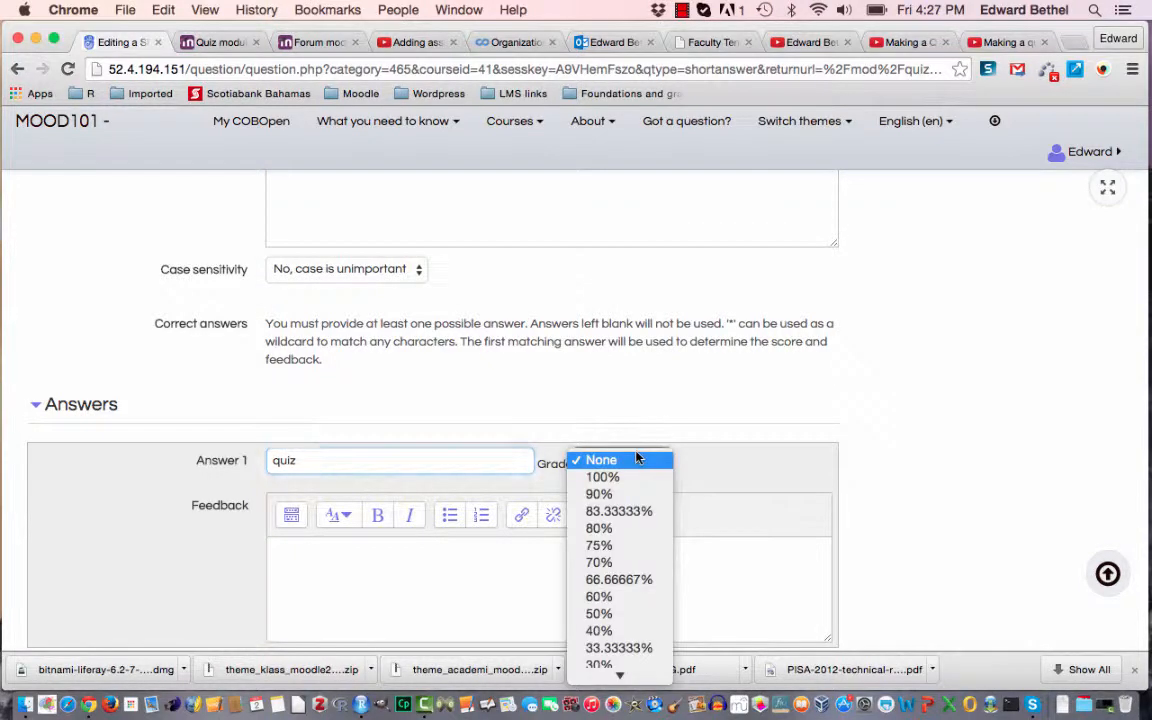
pyautogui.click(636, 483)
# Enter "quiz activity" as Answer 2 and set its grade to 100%
pyautogui.scroll(-5, 705, 471)
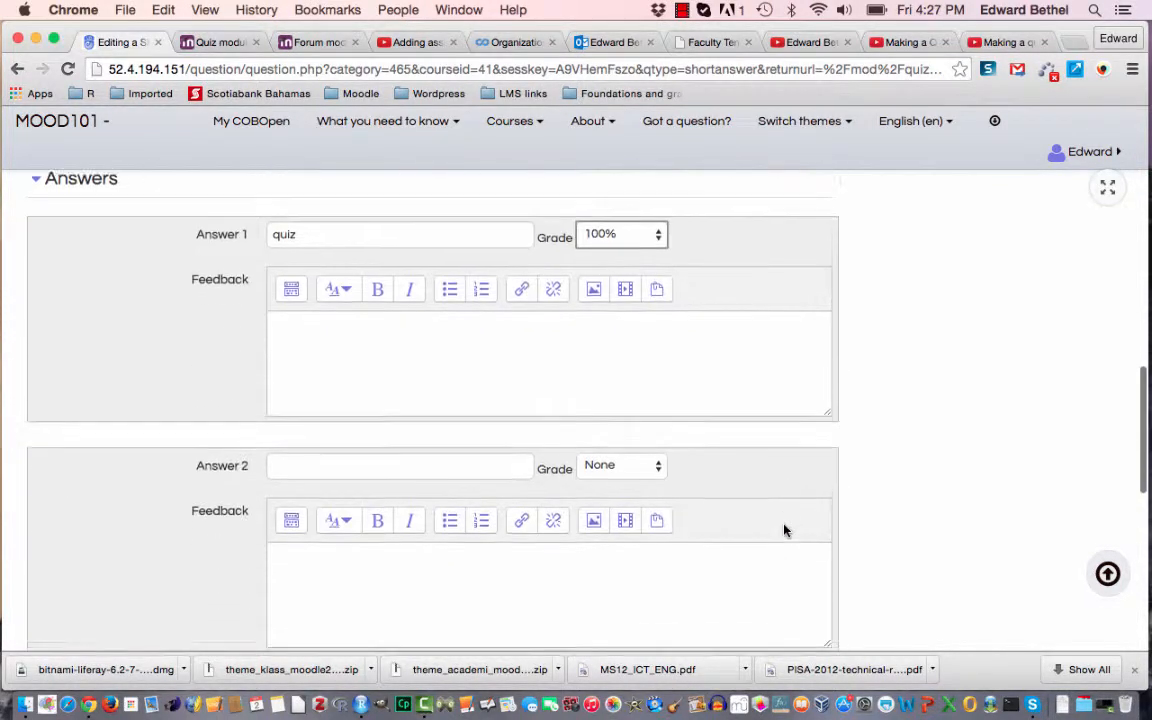
pyautogui.click(435, 386)
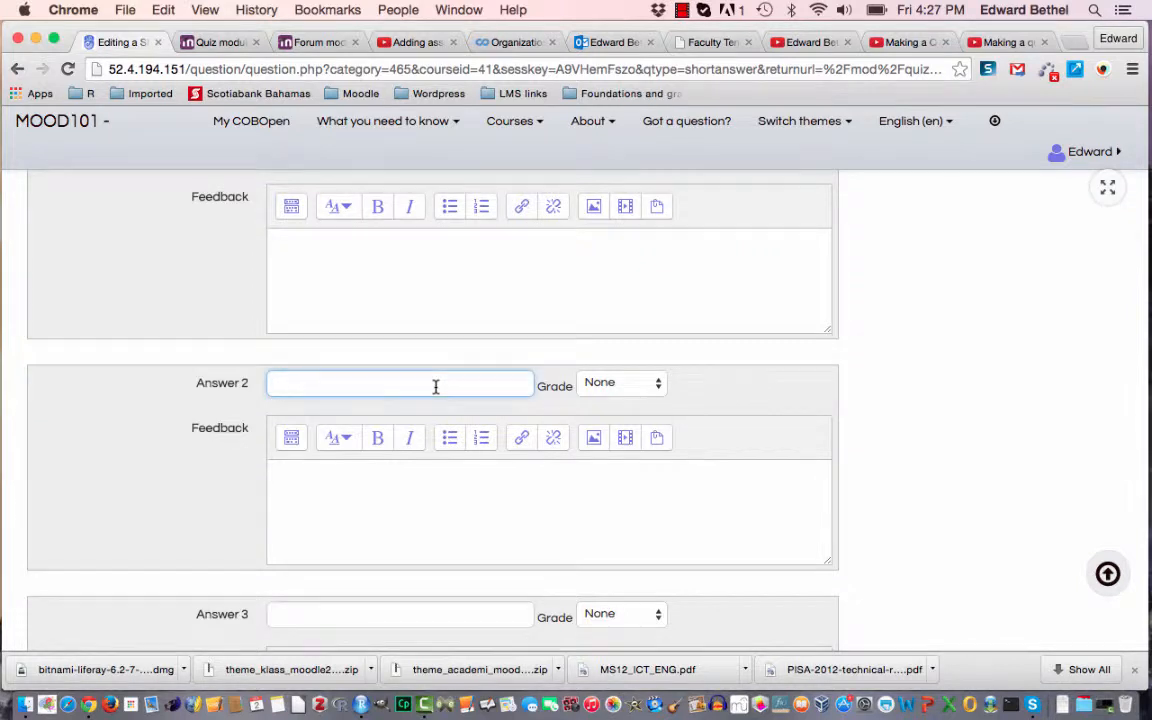
pyautogui.write('quiz activity')
pyautogui.scroll(-3, 655, 201)
pyautogui.click(655, 201)
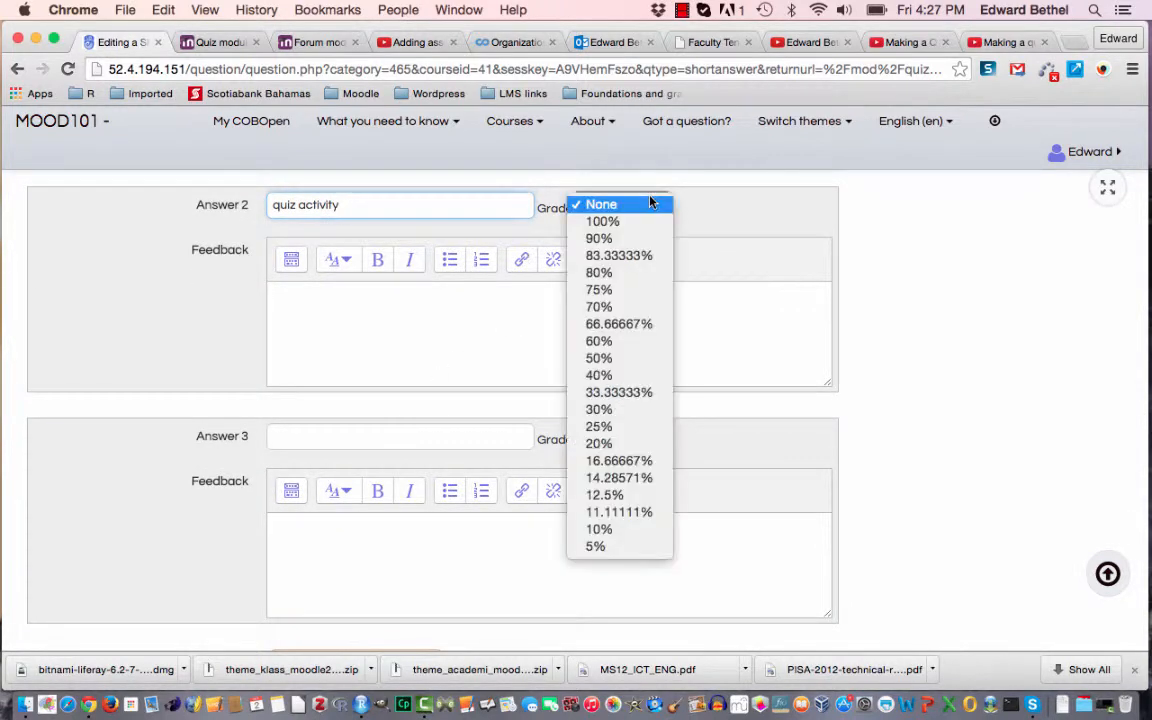
pyautogui.click(646, 226)
# Enter "quiz module" as Answer 3 and set its grade to 100%
pyautogui.click(402, 436)
pyautogui.write('quiz ')
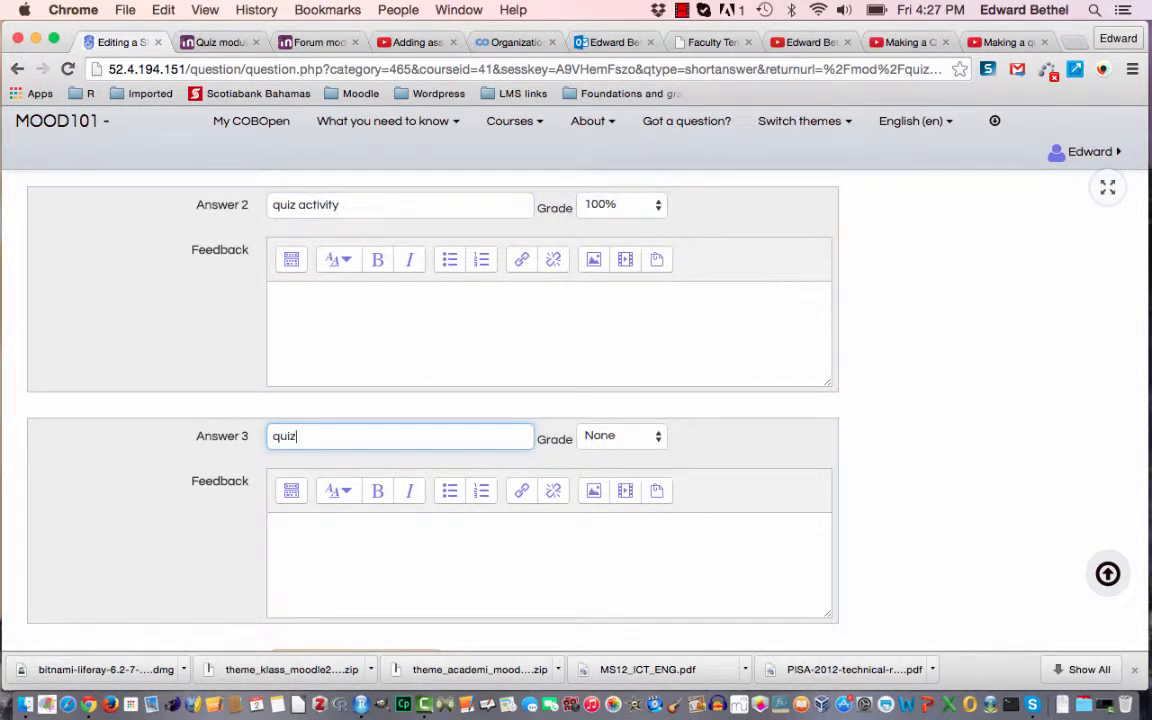
pyautogui.write('module')
pyautogui.click(621, 441)
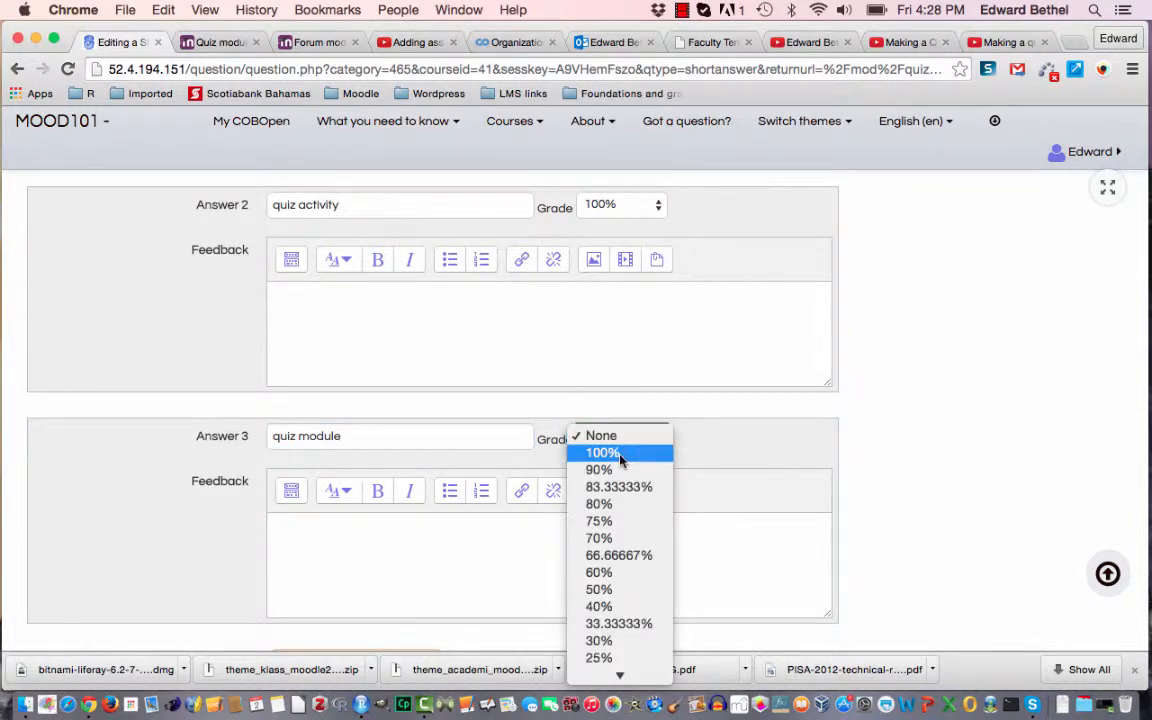
pyautogui.press('Escape')
# Review the three accepted answers and save the short answer question while keeping it open for editing
pyautogui.scroll(5, 766, 489)
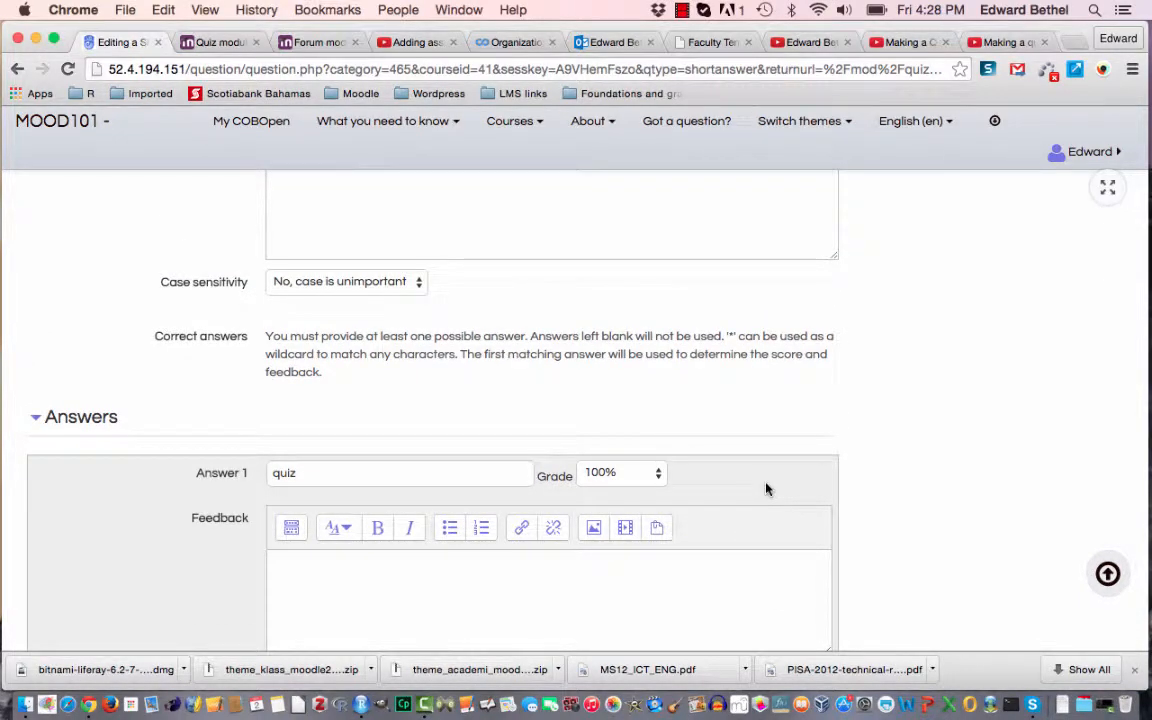
pyautogui.scroll(-6, 766, 489)
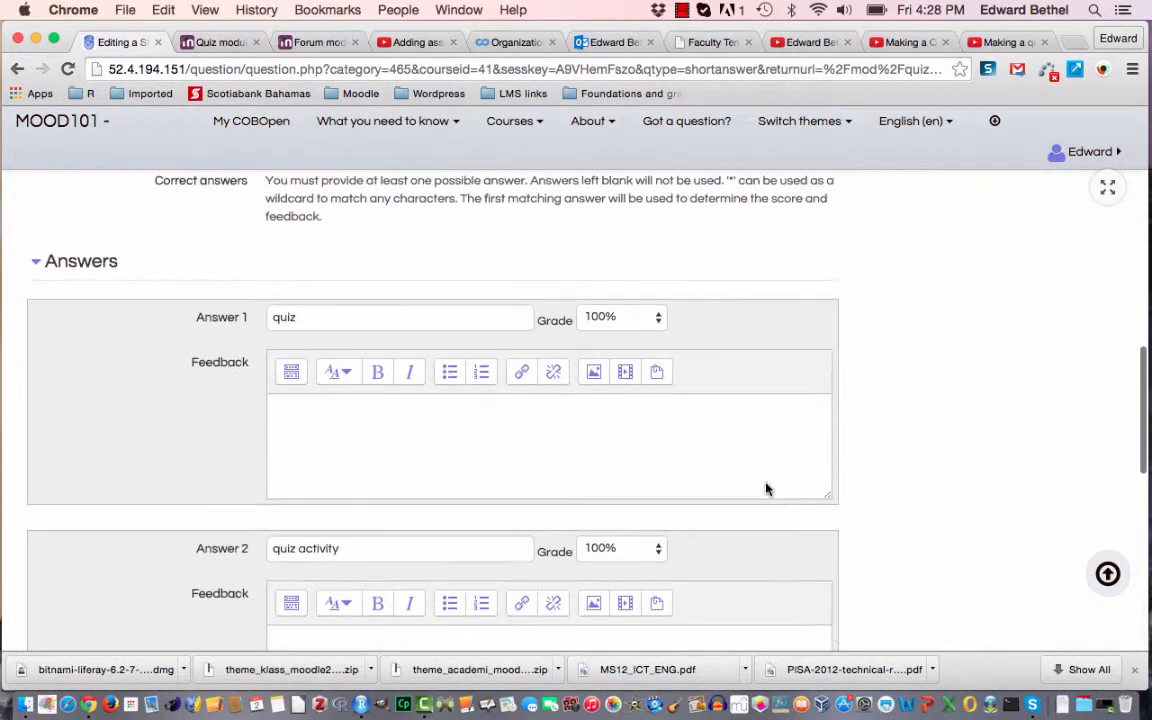
pyautogui.scroll(-2, 766, 489)
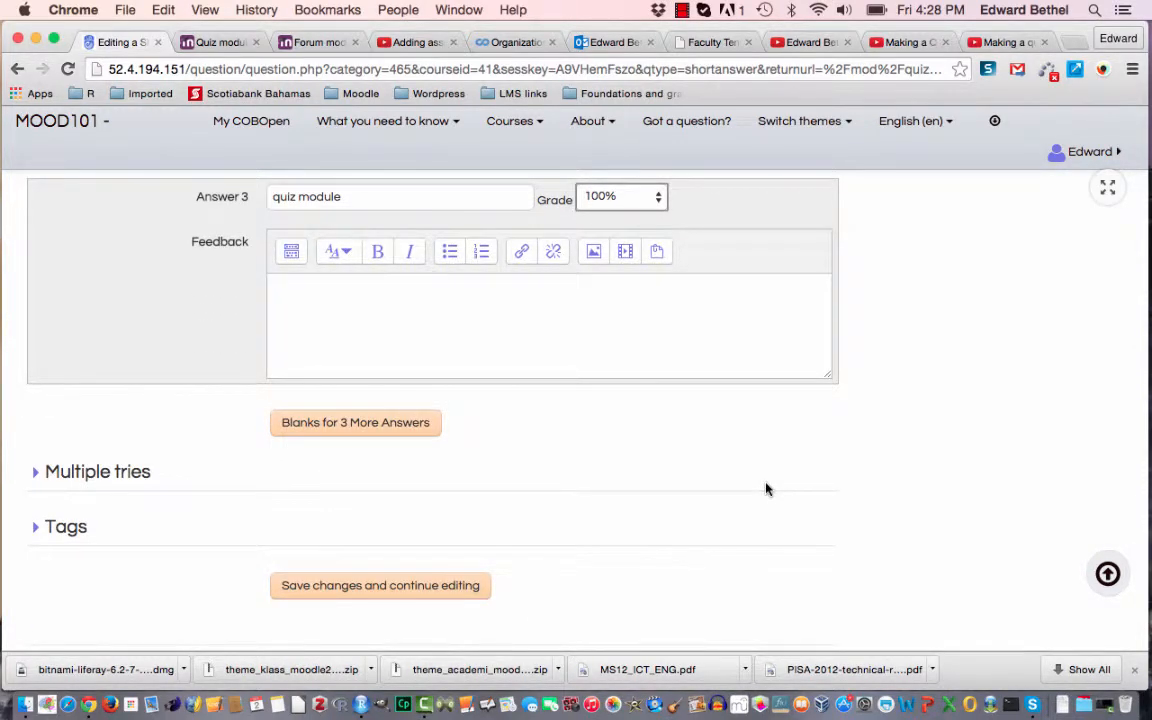
pyautogui.click(337, 595)
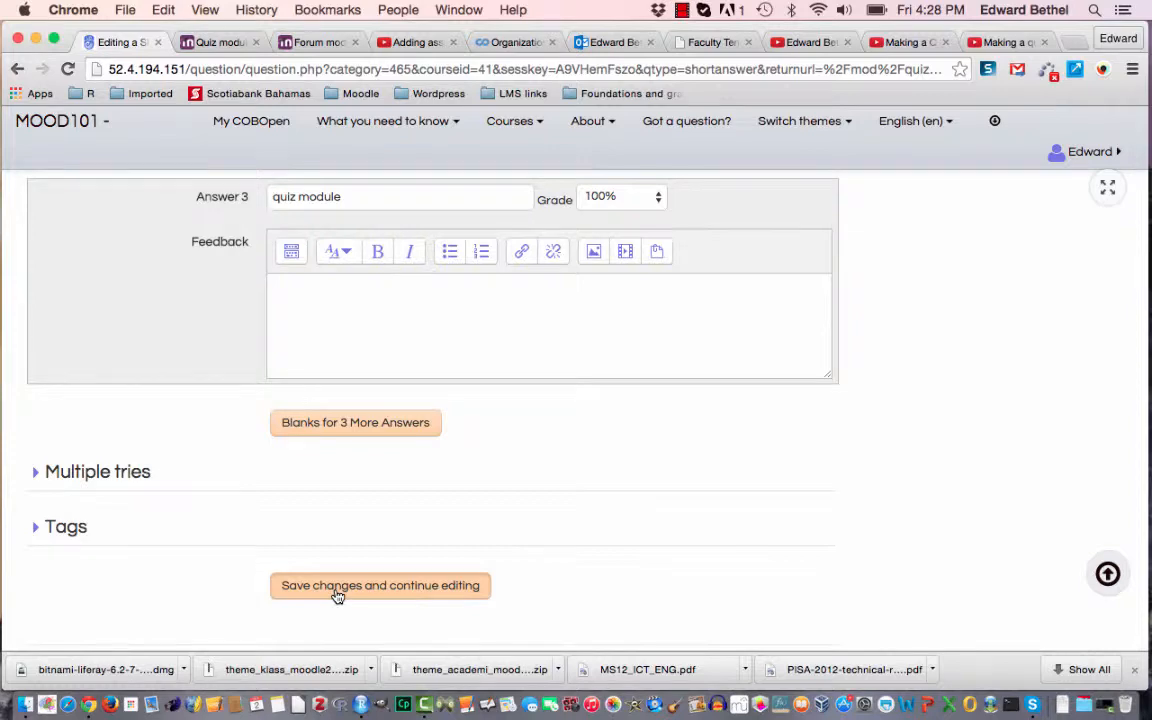
pyautogui.click(337, 596)
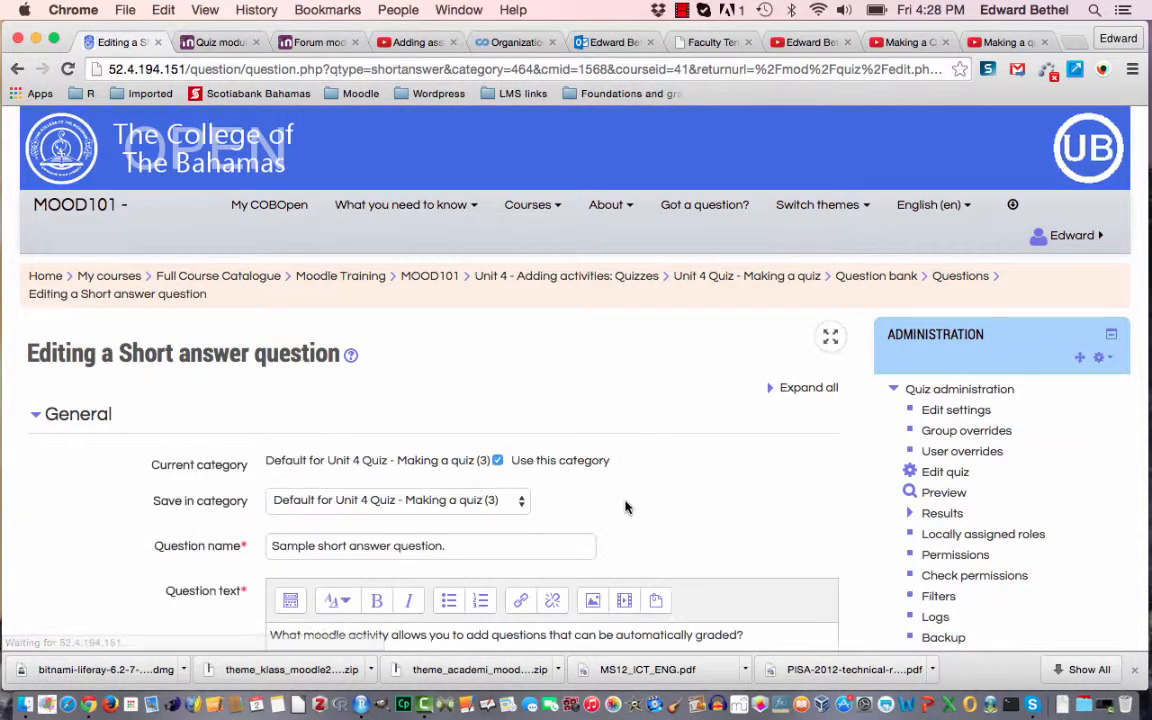
# Save the short answer question and return to the quiz editing page
pyautogui.scroll(-5, 625, 505)
pyautogui.scroll(-15, 625, 501)
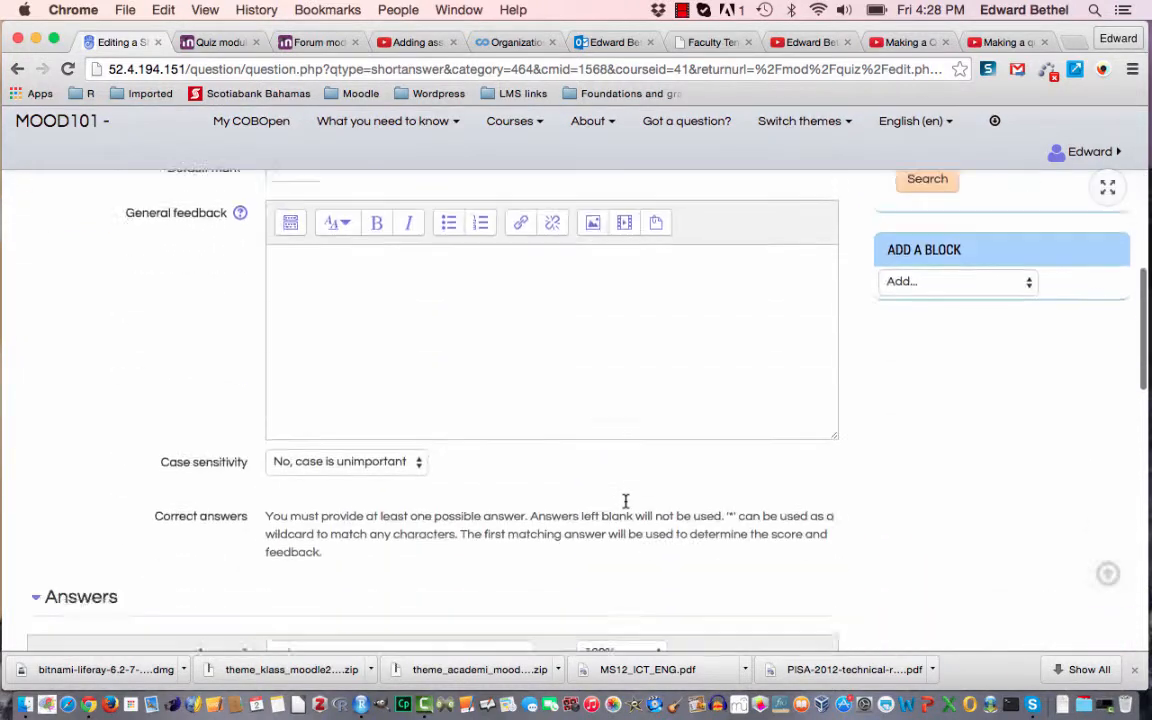
pyautogui.scroll(-3, 625, 501)
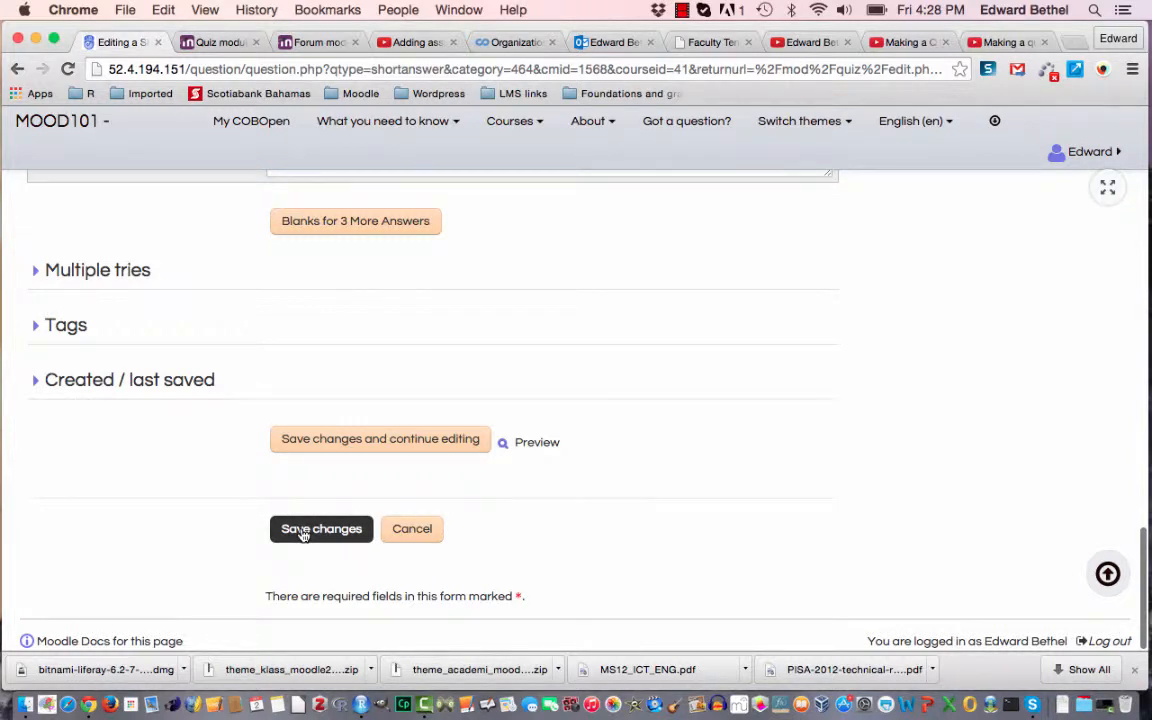
pyautogui.click(303, 533)
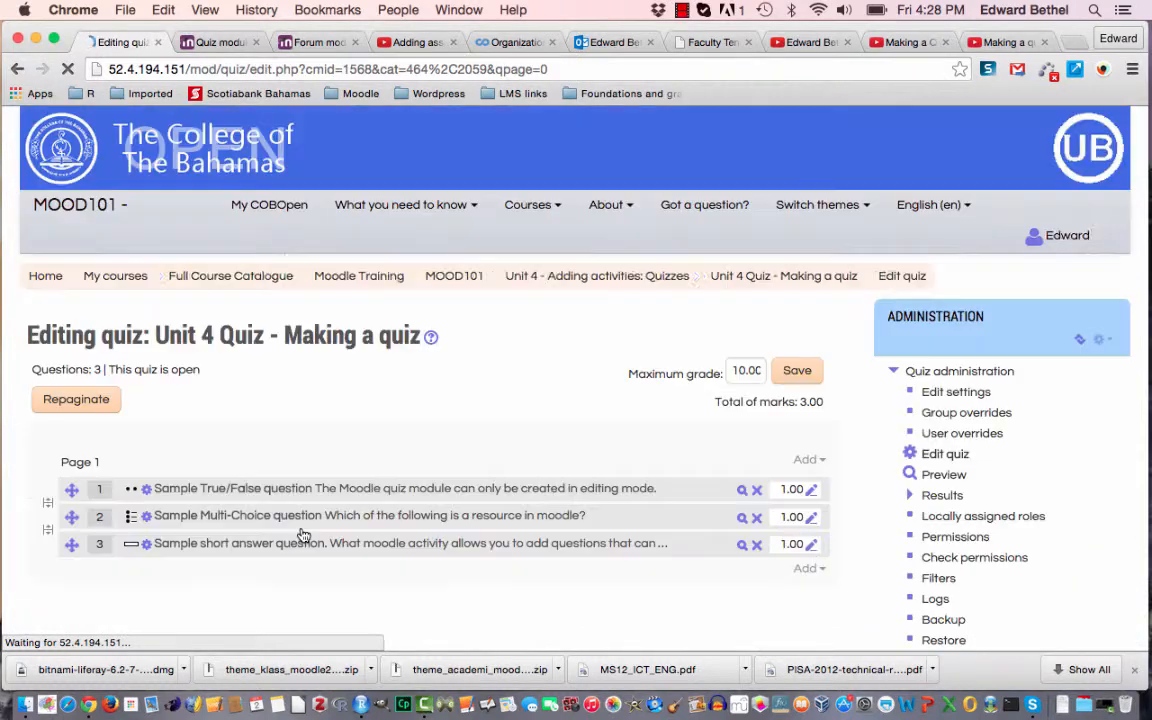
# Add a new Numerical question at the end of the quiz, after the short answer question
pyautogui.click(808, 569)
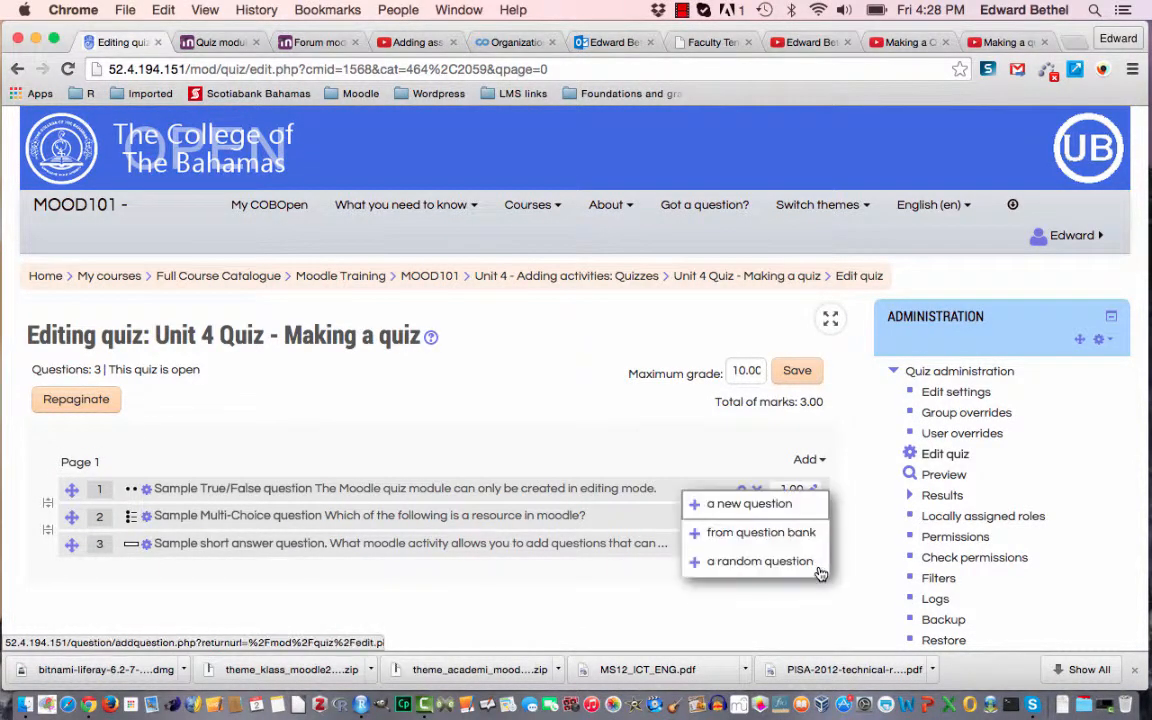
pyautogui.click(805, 506)
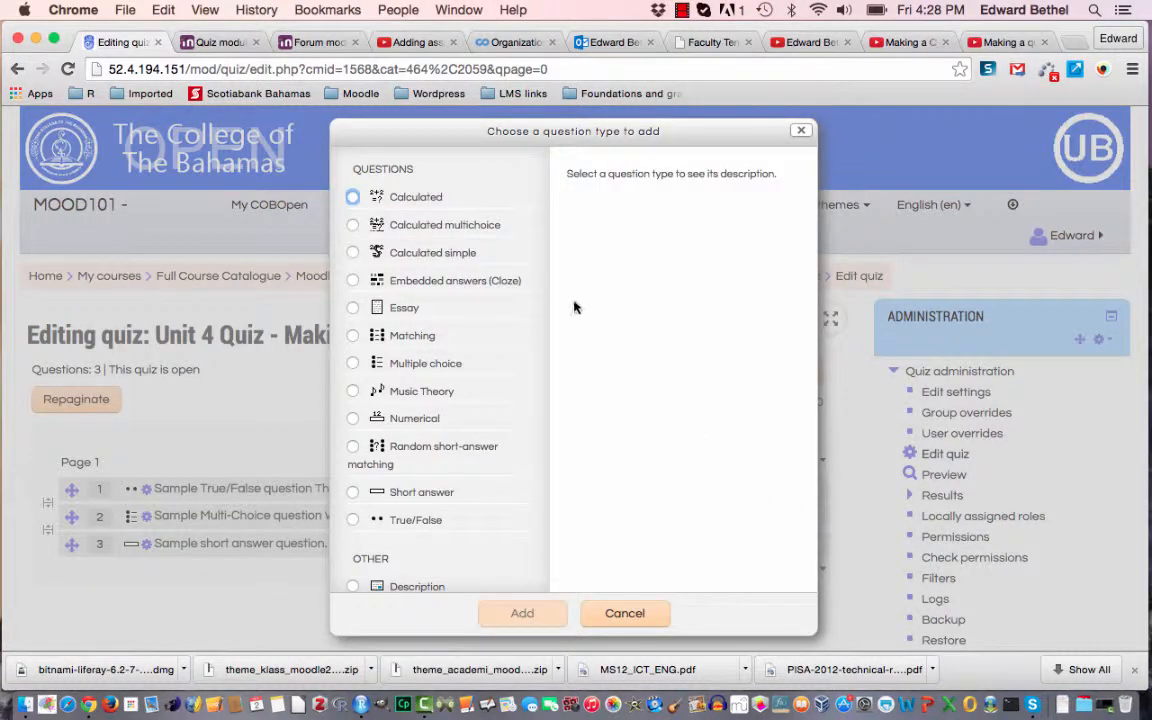
pyautogui.click(352, 418)
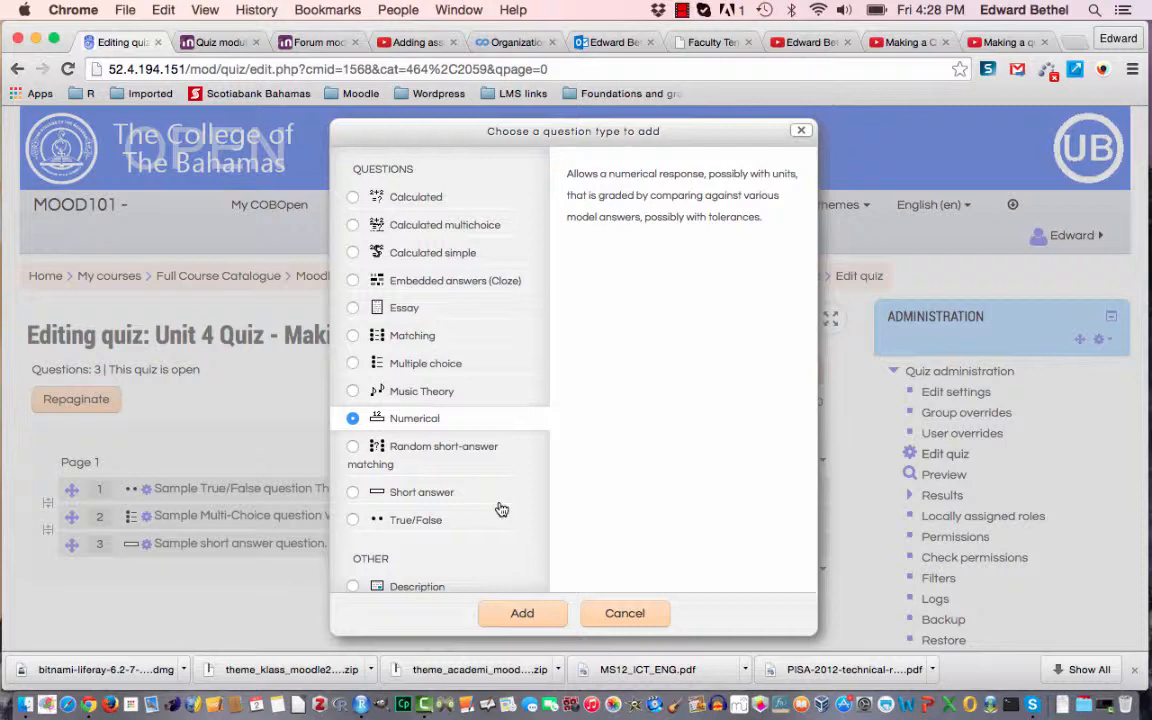
pyautogui.click(522, 613)
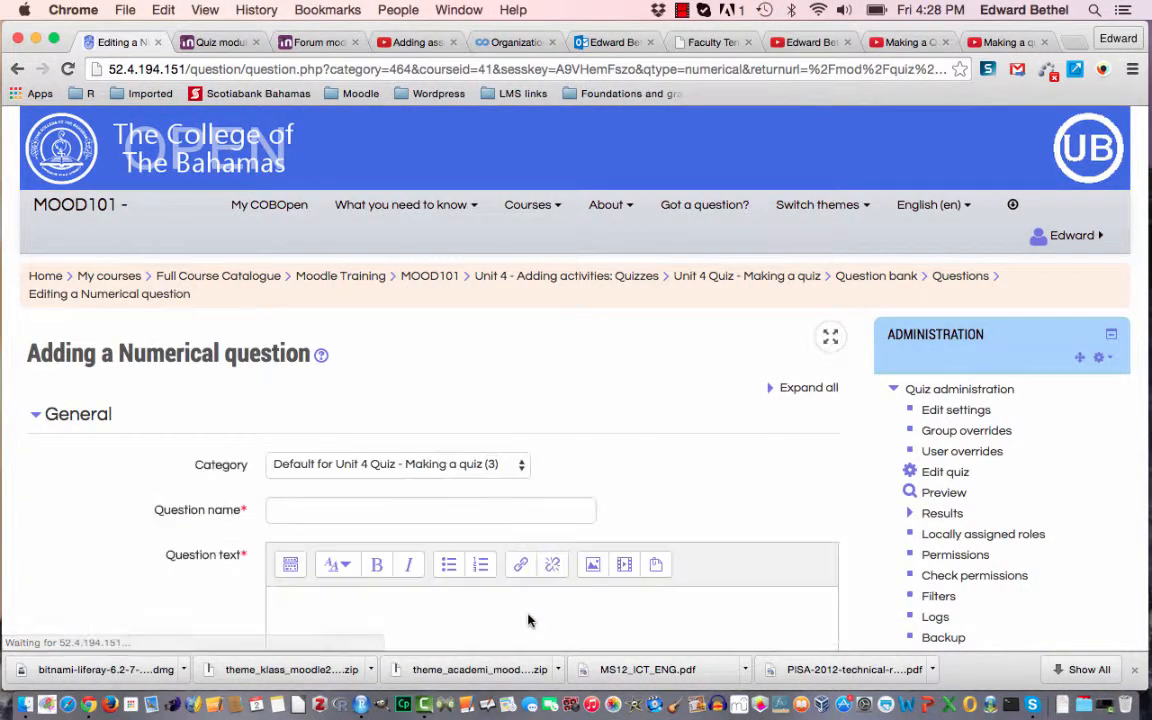
# Name the numerical question "Sample numerical question." and enter "What is the value of pi?" as its question text
pyautogui.click(533, 512)
pyautogui.write('Samp')
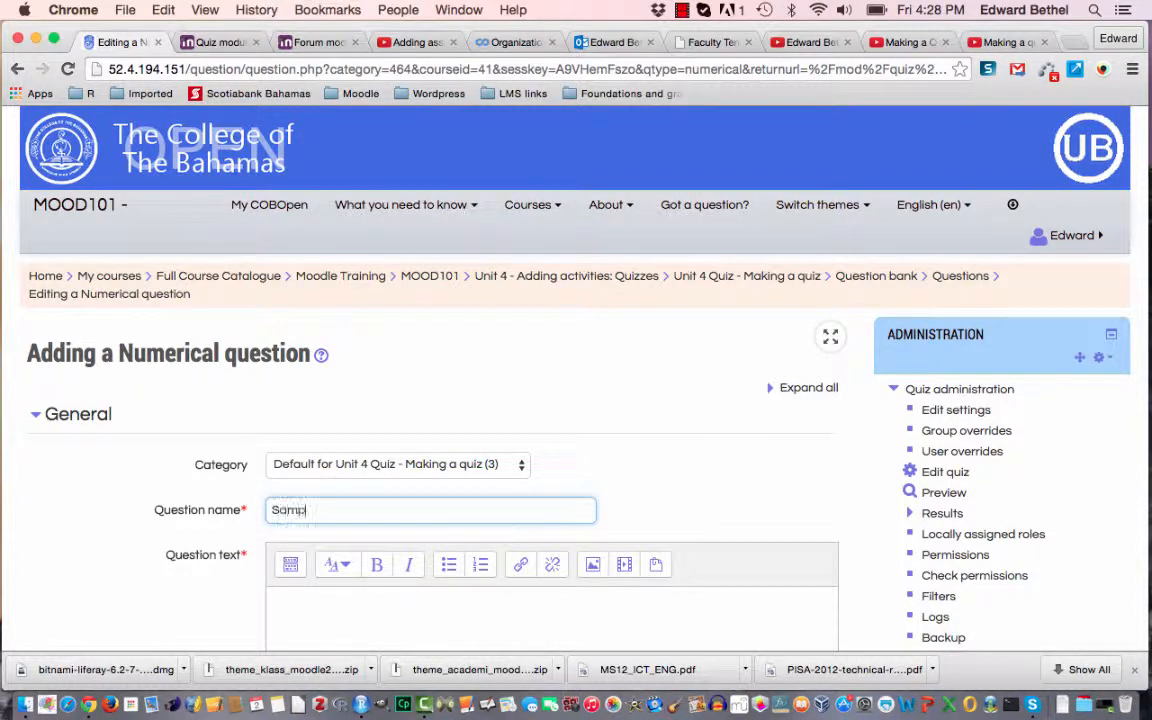
pyautogui.write('le numerical question')
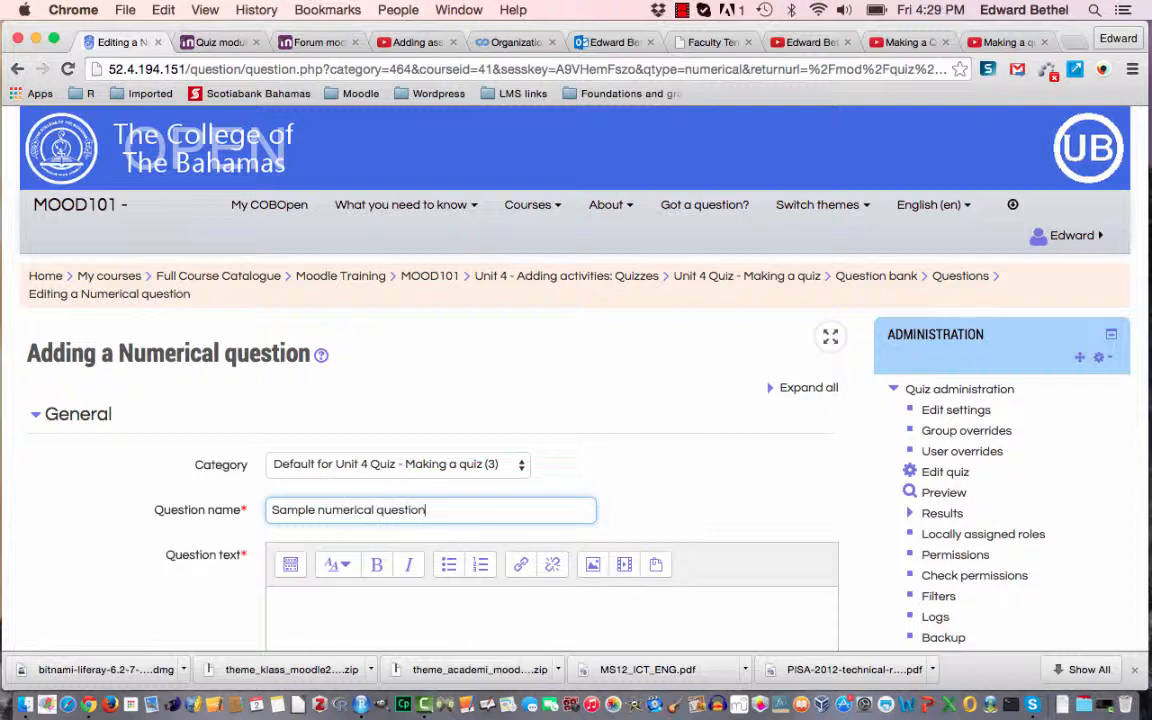
pyautogui.write('.')
pyautogui.click(560, 609)
pyautogui.scroll(-5, 604, 588)
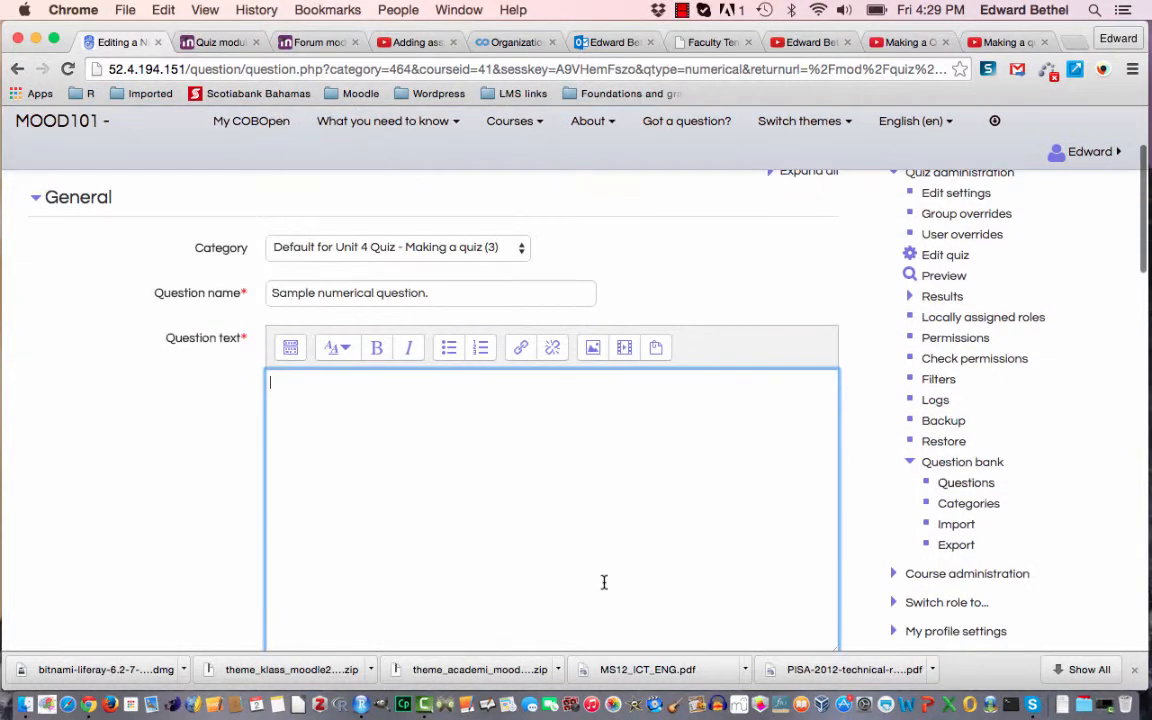
pyautogui.write('What is ')
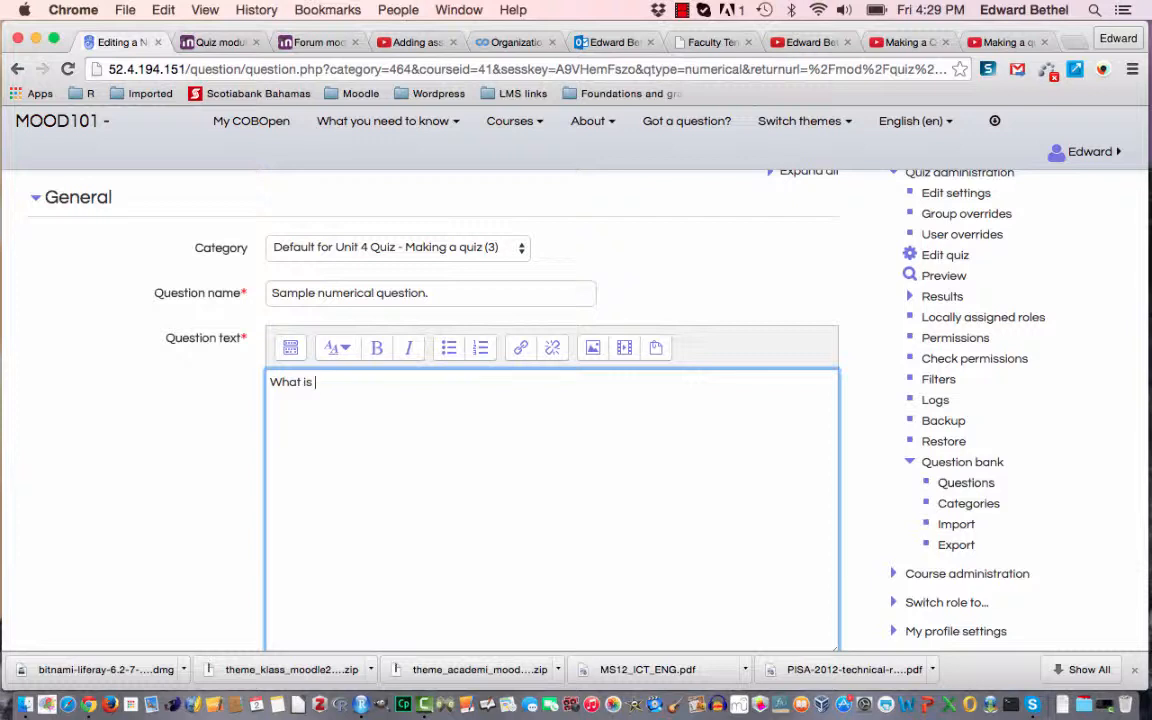
pyautogui.write('the value of pi?')
# Set Answer 1 of the numerical question to 3.14 with an error of 0.01 and a grade of 100%
pyautogui.scroll(-10, 550, 400)
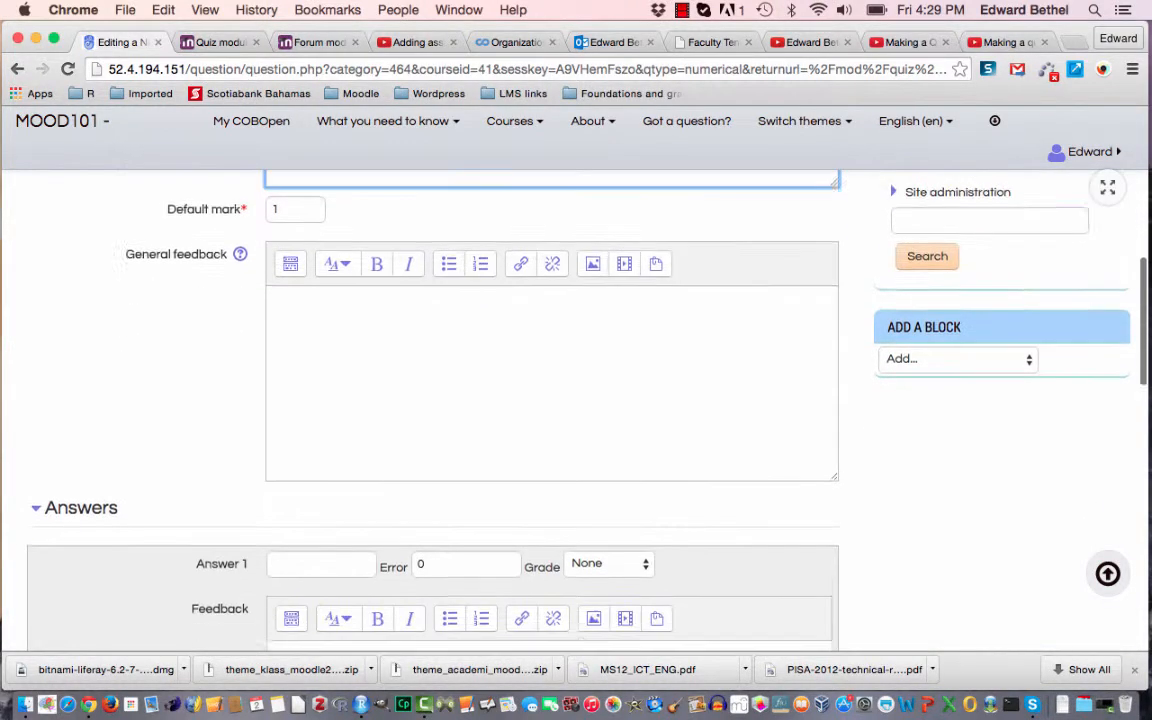
pyautogui.scroll(-2, 550, 400)
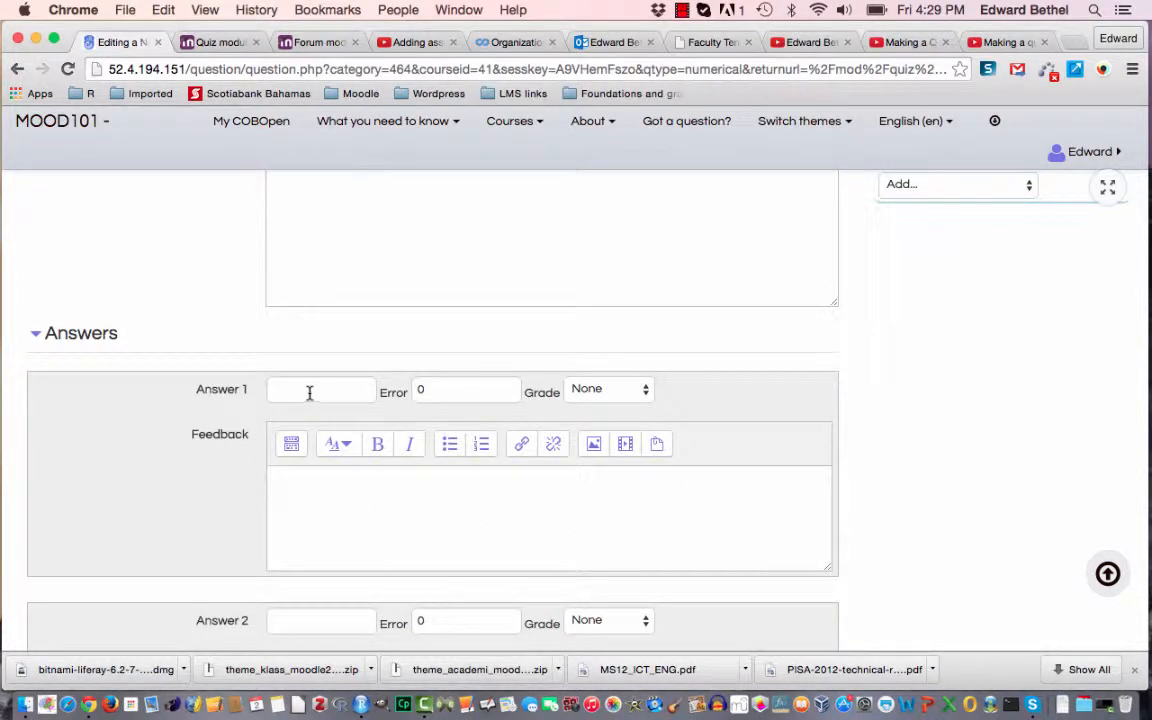
pyautogui.scroll(-4, 409, 530)
pyautogui.scroll(3, 409, 535)
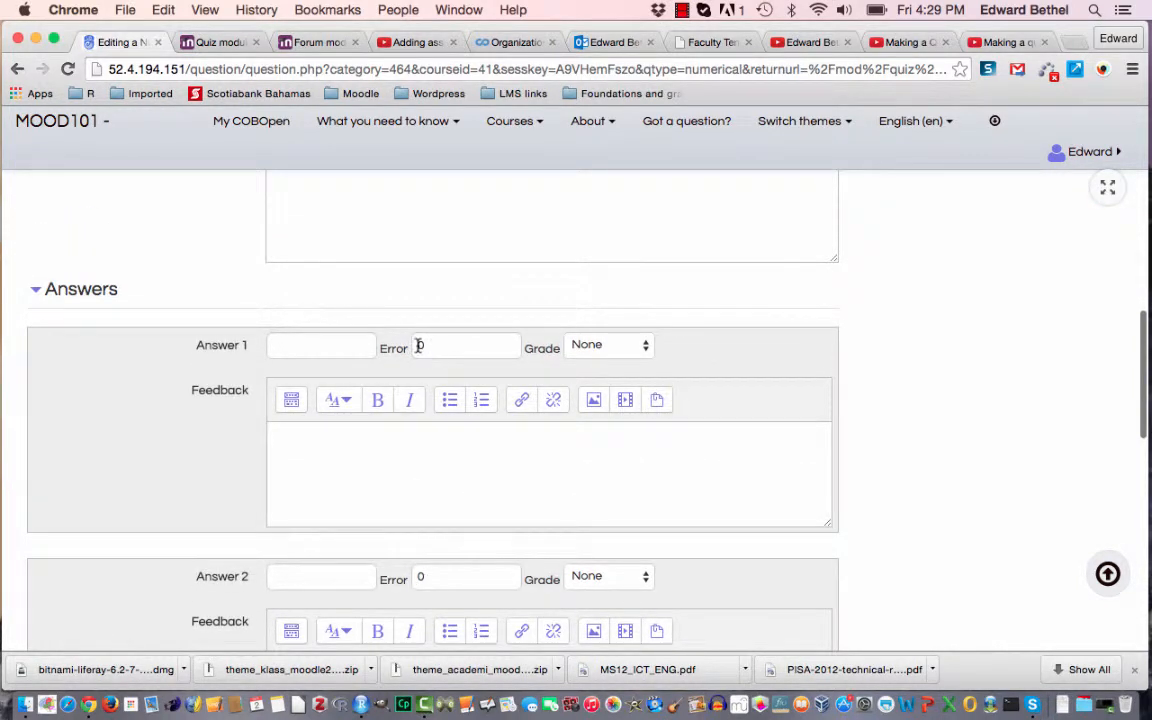
pyautogui.click(288, 346)
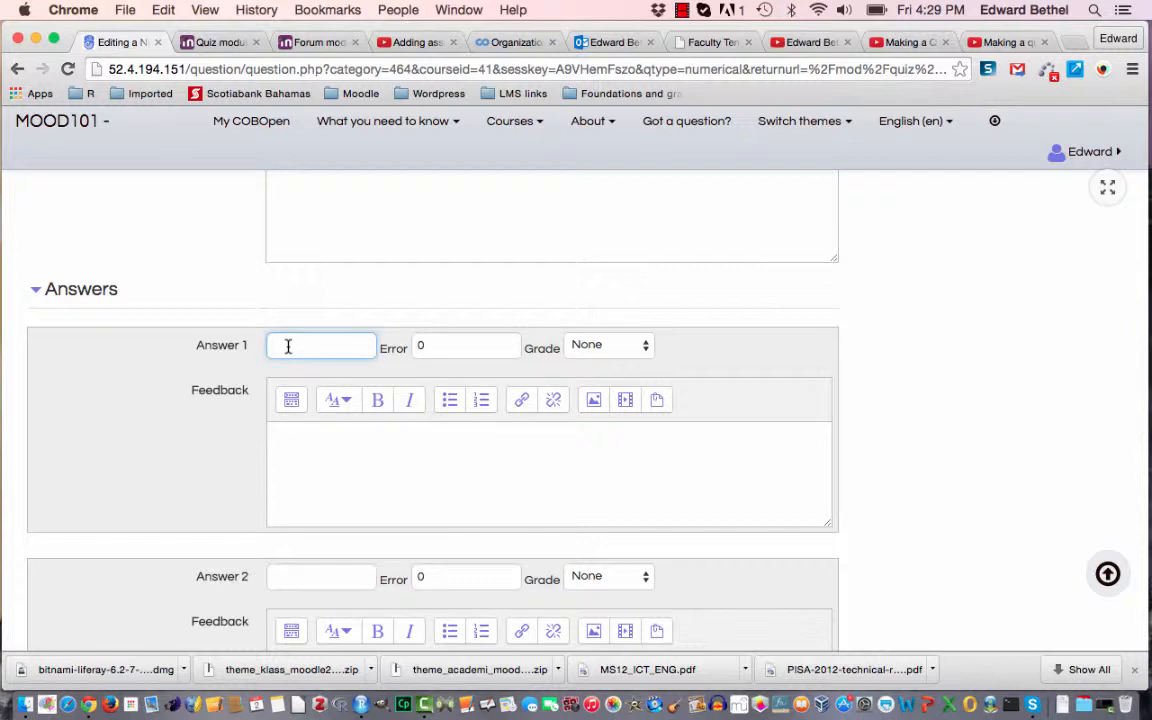
pyautogui.write('3.14')
pyautogui.click(431, 344)
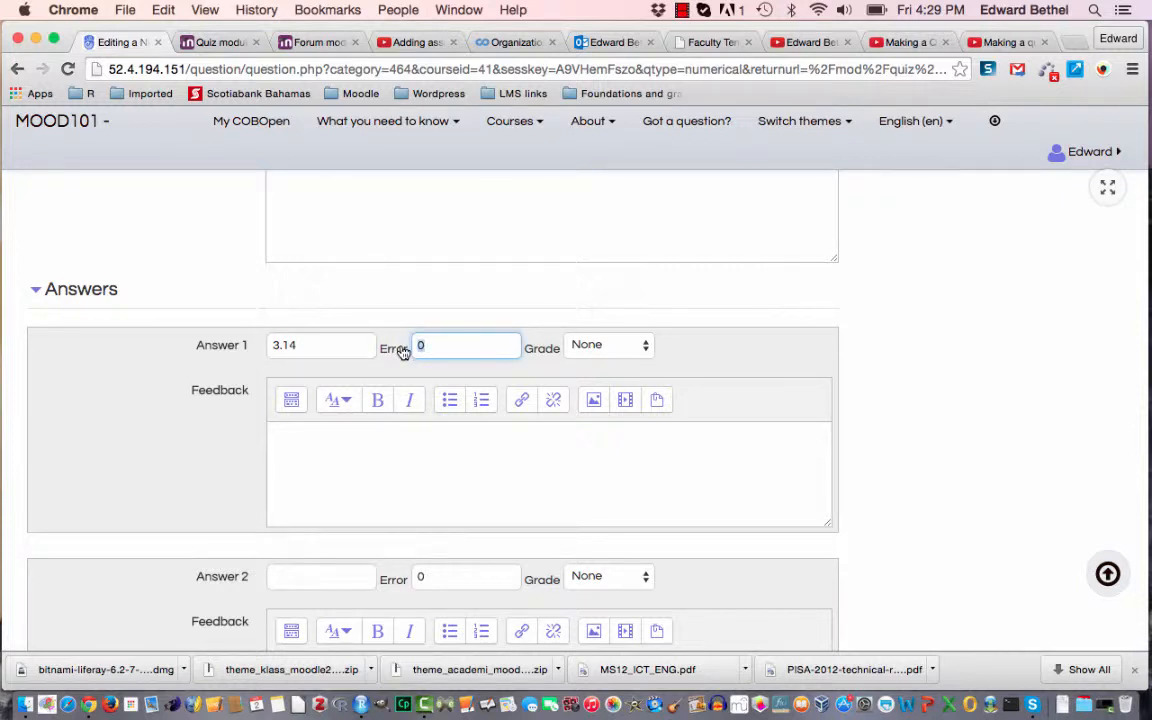
pyautogui.write('.01')
pyautogui.click(615, 346)
pyautogui.click(619, 364)
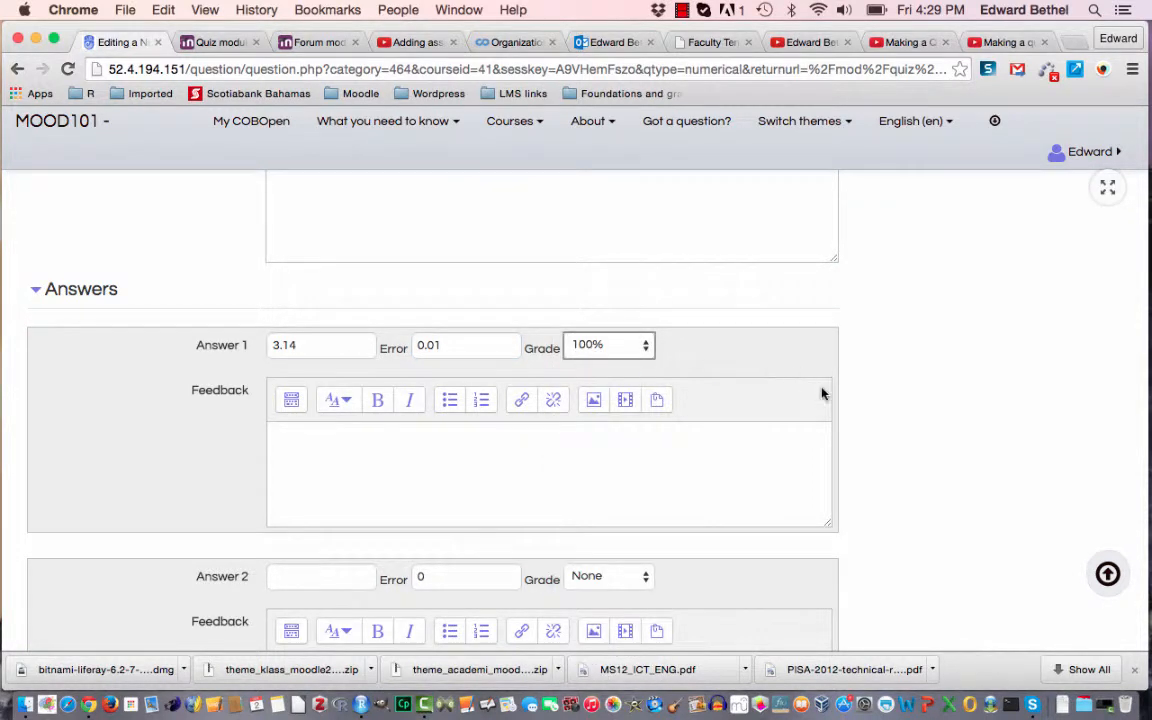
# Expand the Unit handling section and review its options together with the numerical question's answers
pyautogui.scroll(-15, 937, 453)
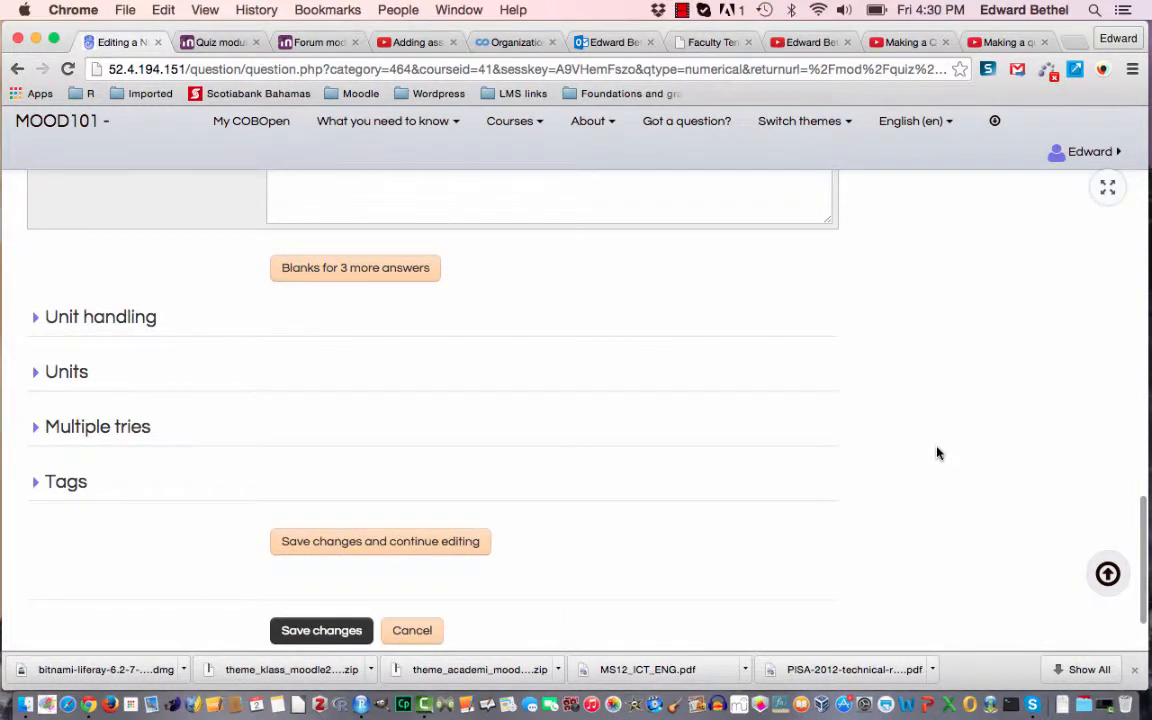
pyautogui.click(142, 321)
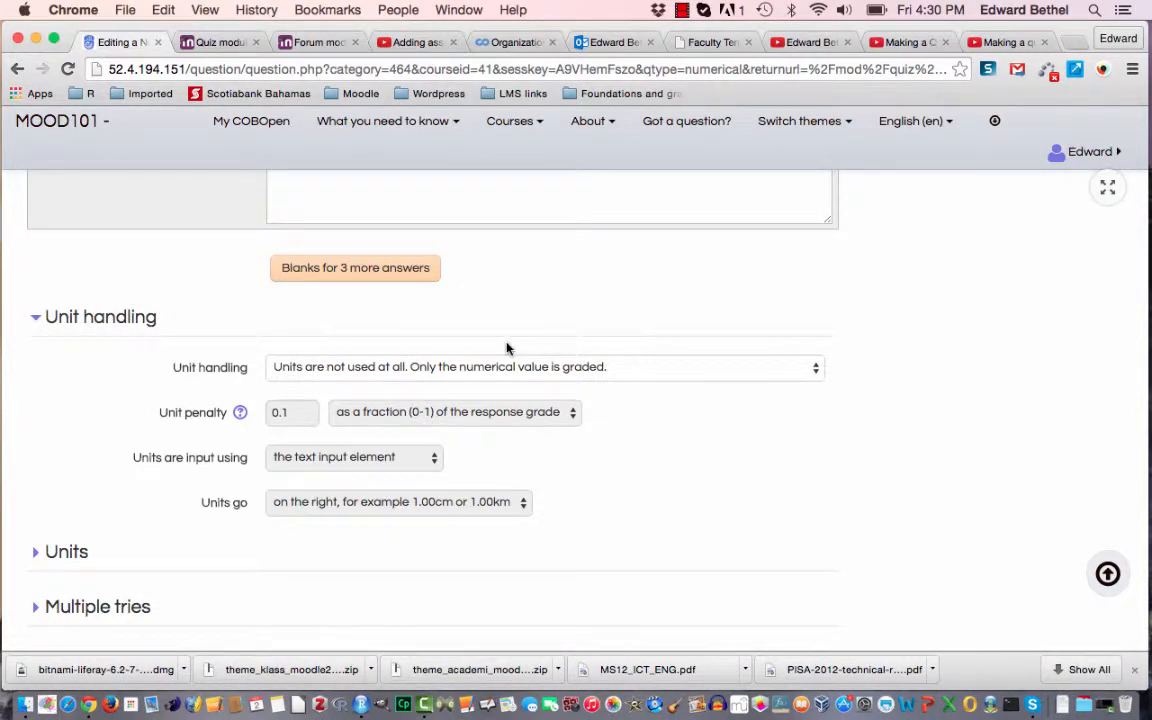
pyautogui.scroll(10, 506, 348)
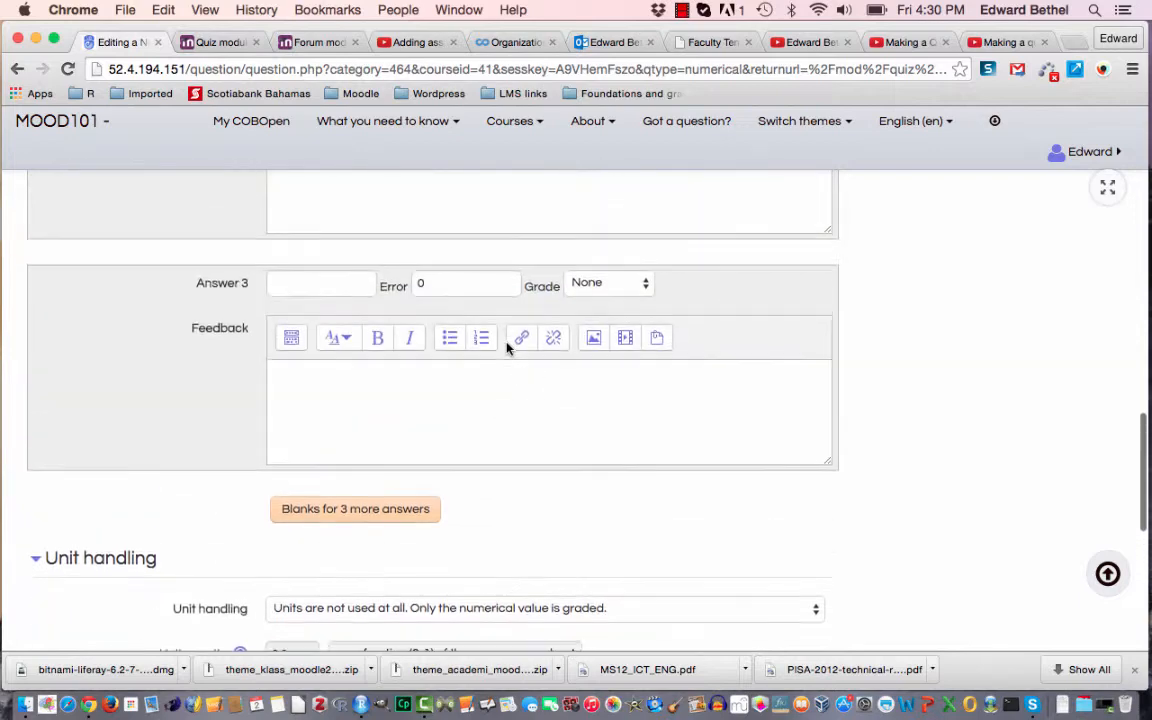
pyautogui.scroll(5, 506, 343)
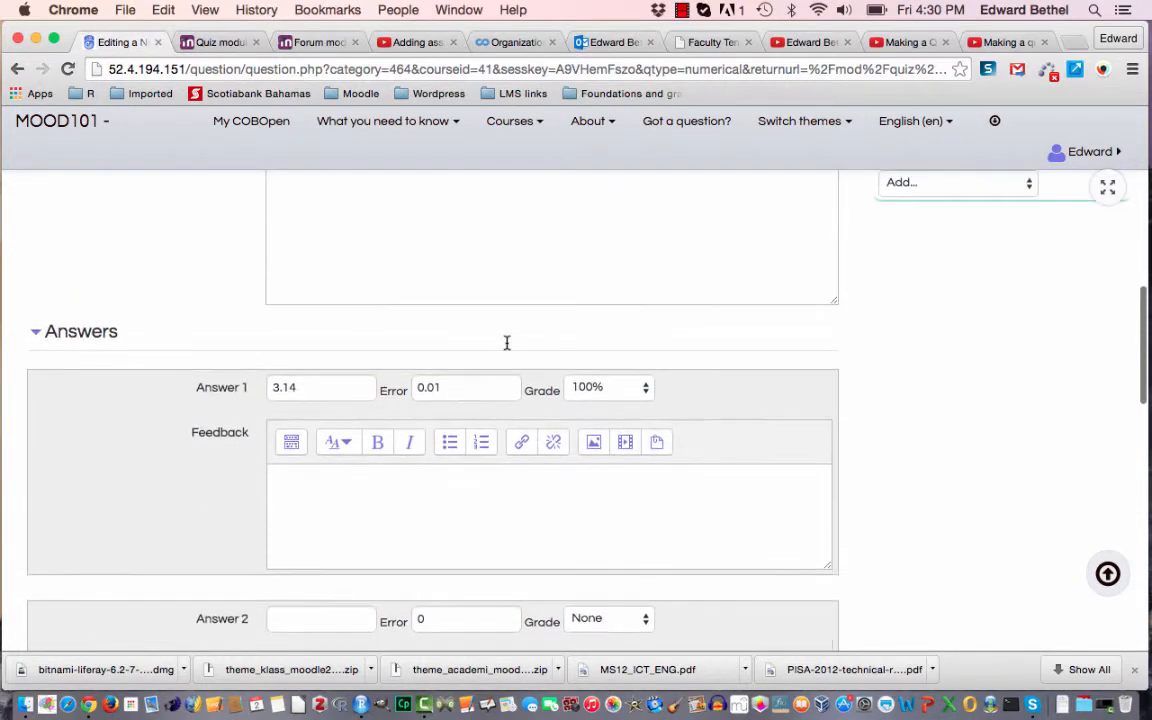
pyautogui.scroll(-7, 506, 343)
pyautogui.scroll(-8, 507, 347)
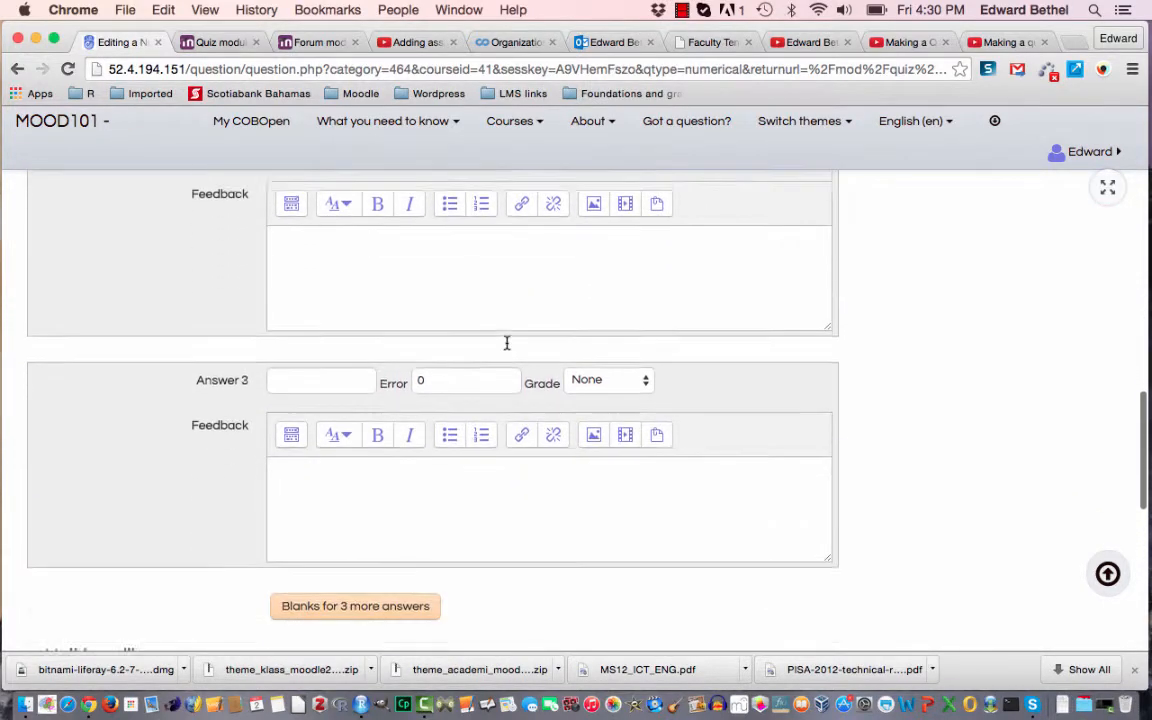
pyautogui.scroll(-1, 507, 345)
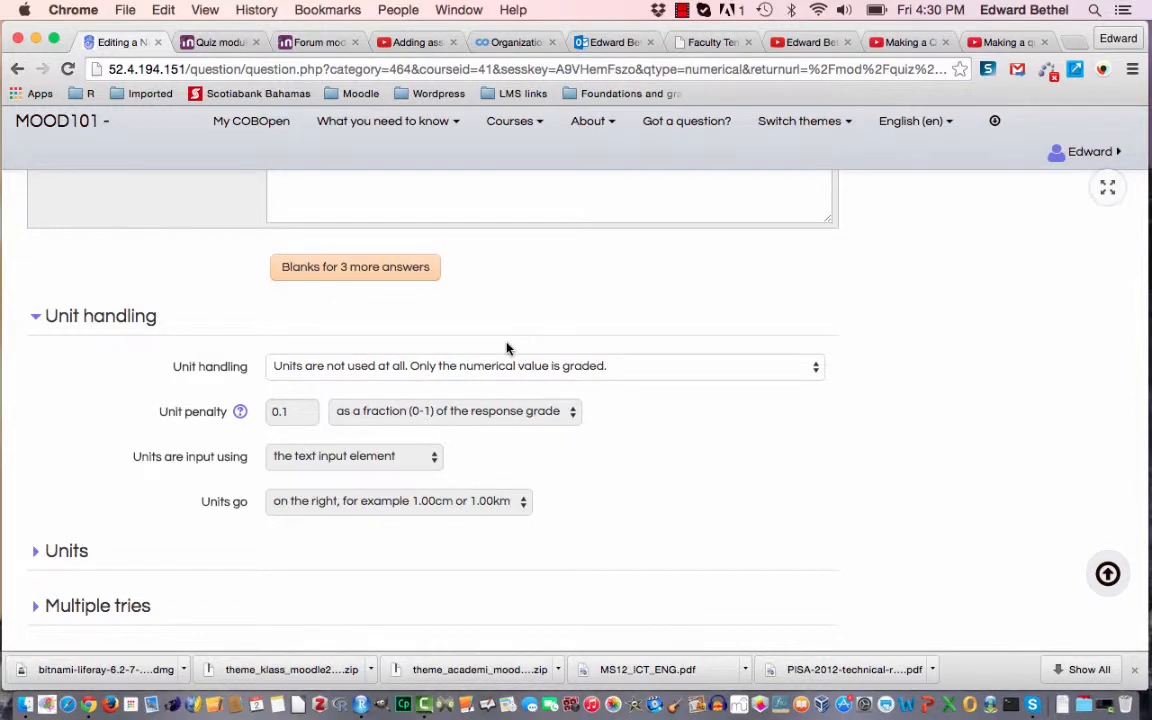
# Insert "(state your answer as a decimal)" before the question mark in the numerical question's text
pyautogui.scroll(15, 507, 348)
pyautogui.scroll(5, 507, 348)
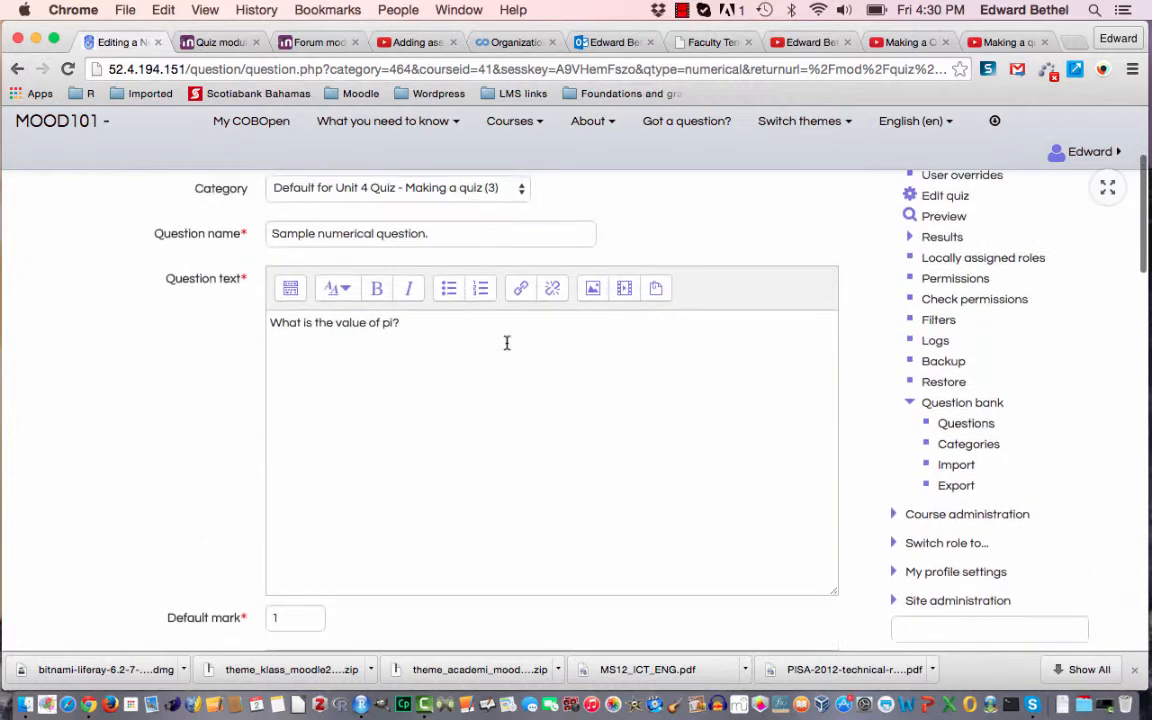
pyautogui.click(397, 338)
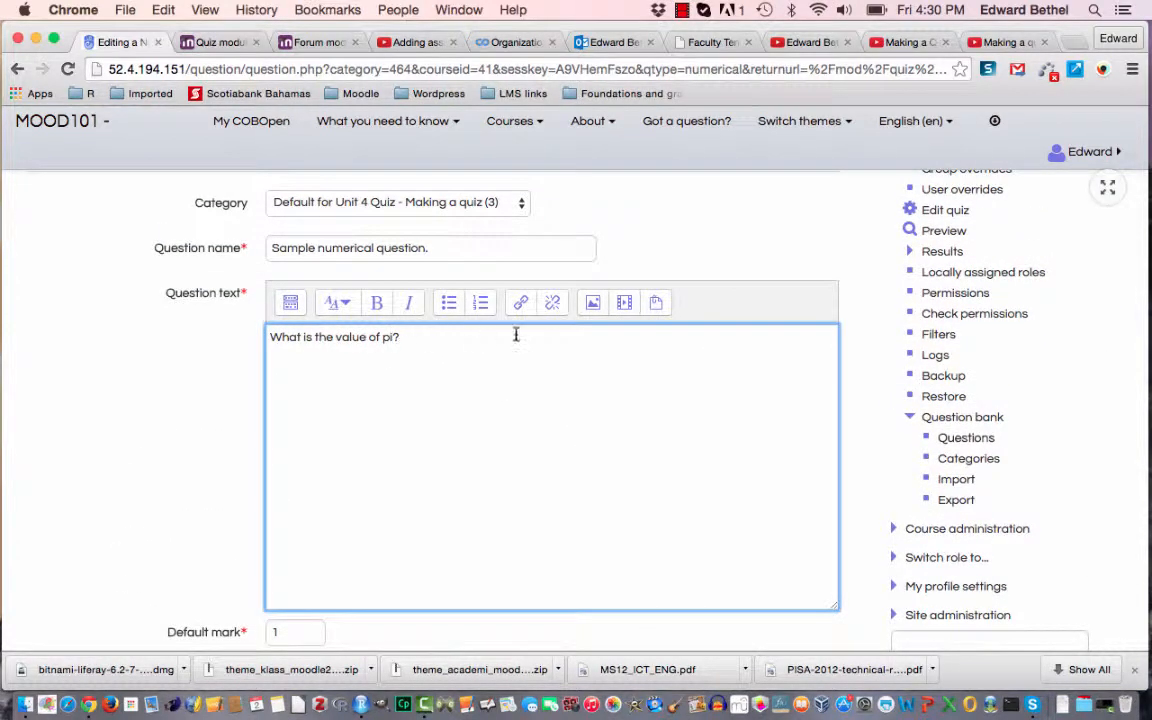
pyautogui.press('Left')
pyautogui.write('(state your answer o')
pyautogui.write('s a decimal')
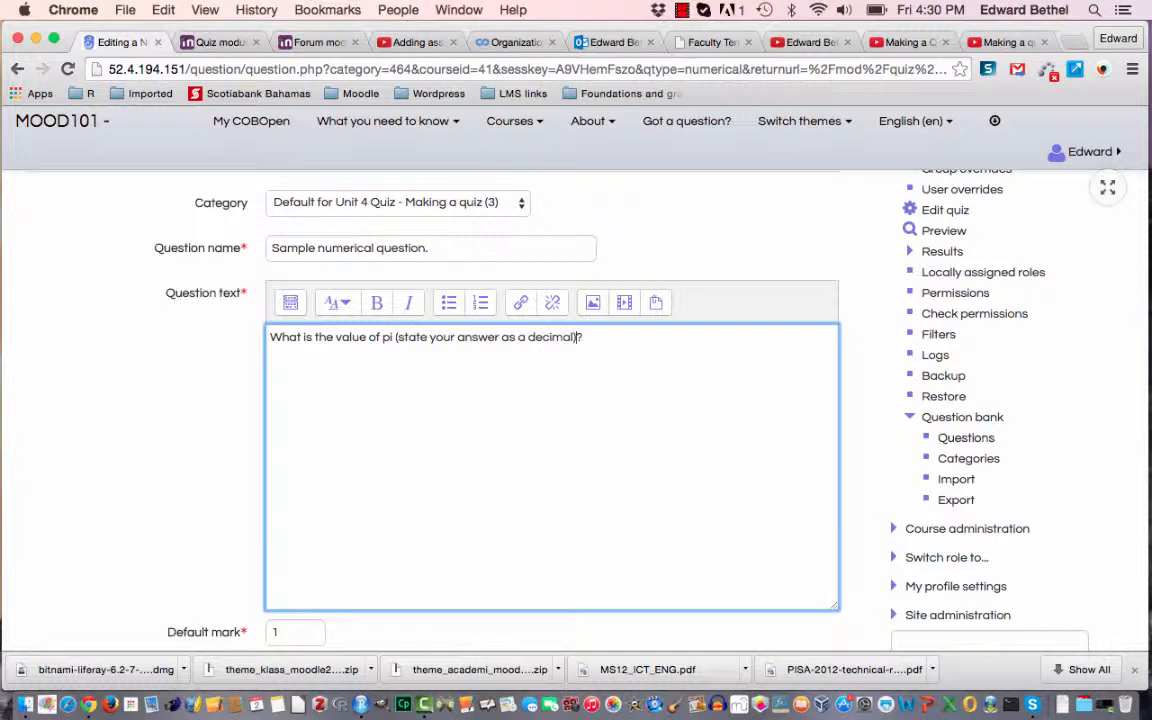
# Review the Unit handling and Units sections, and save the numerical question to return to the quiz editing page
pyautogui.scroll(-10, 430, 400)
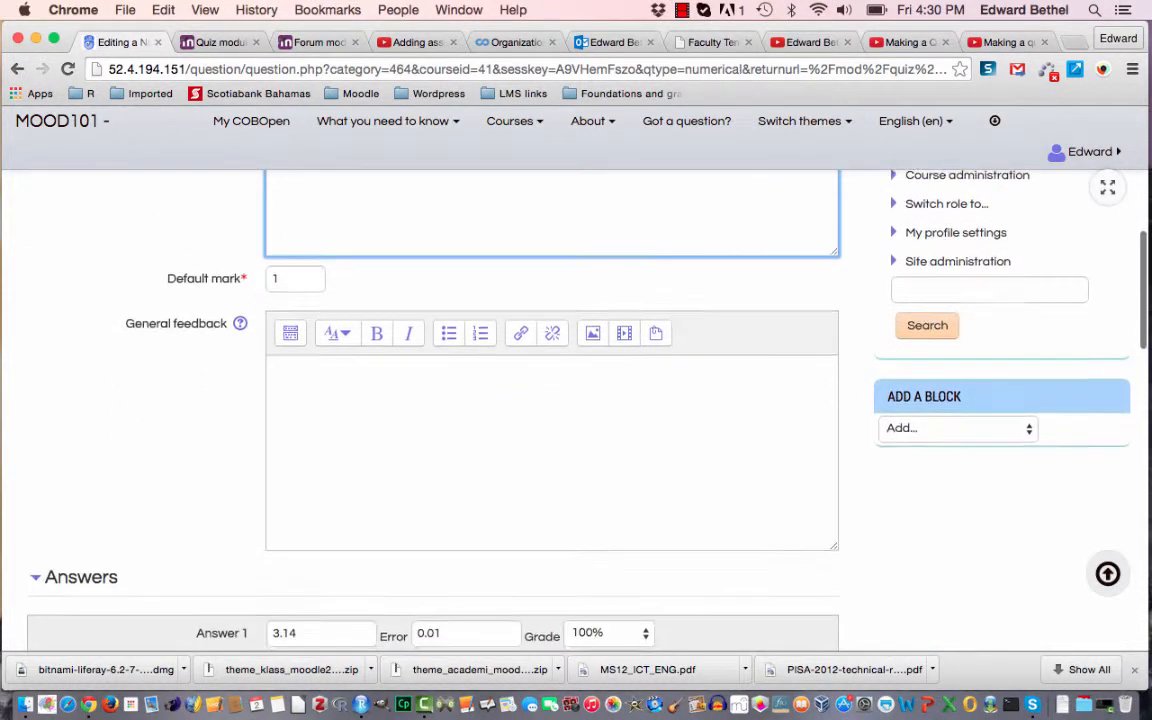
pyautogui.scroll(-12, 430, 400)
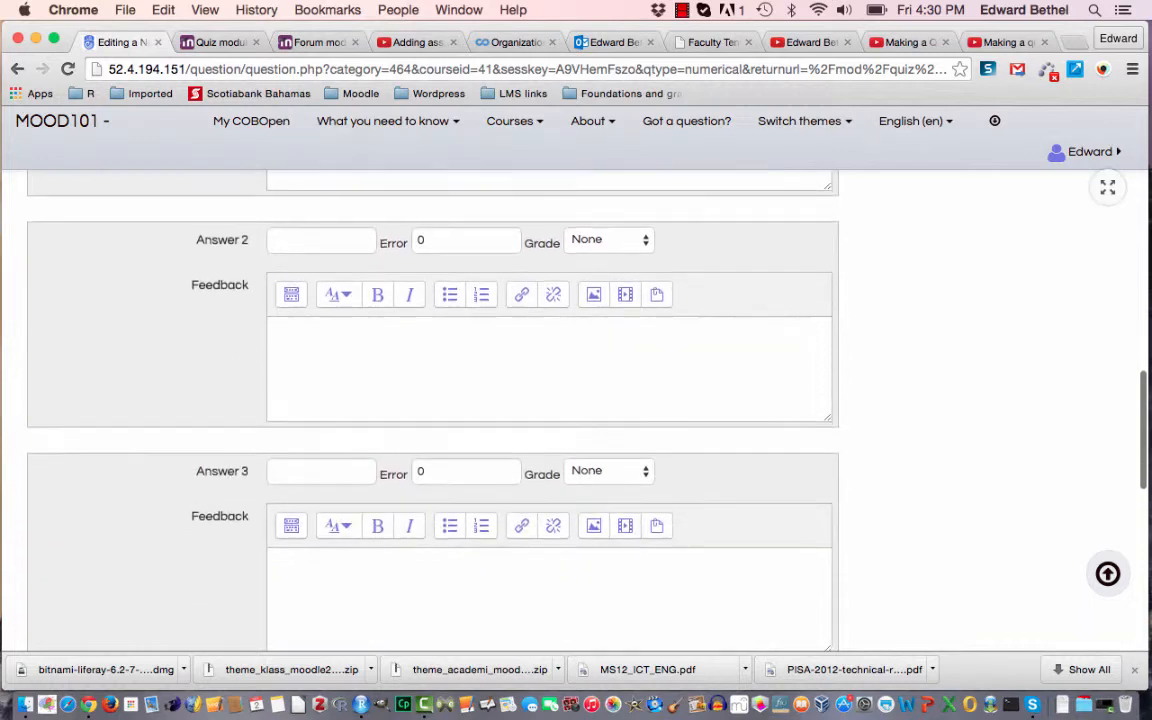
pyautogui.scroll(-4, 430, 400)
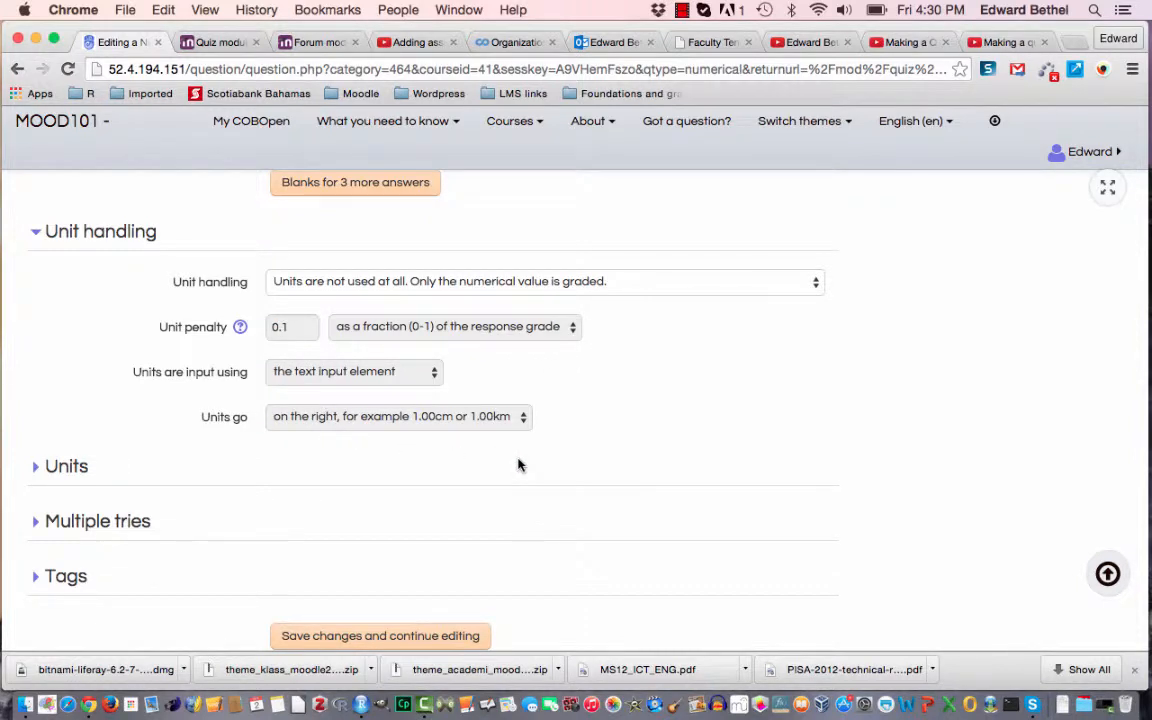
pyautogui.scroll(-1, 518, 464)
pyautogui.scroll(-5, 518, 464)
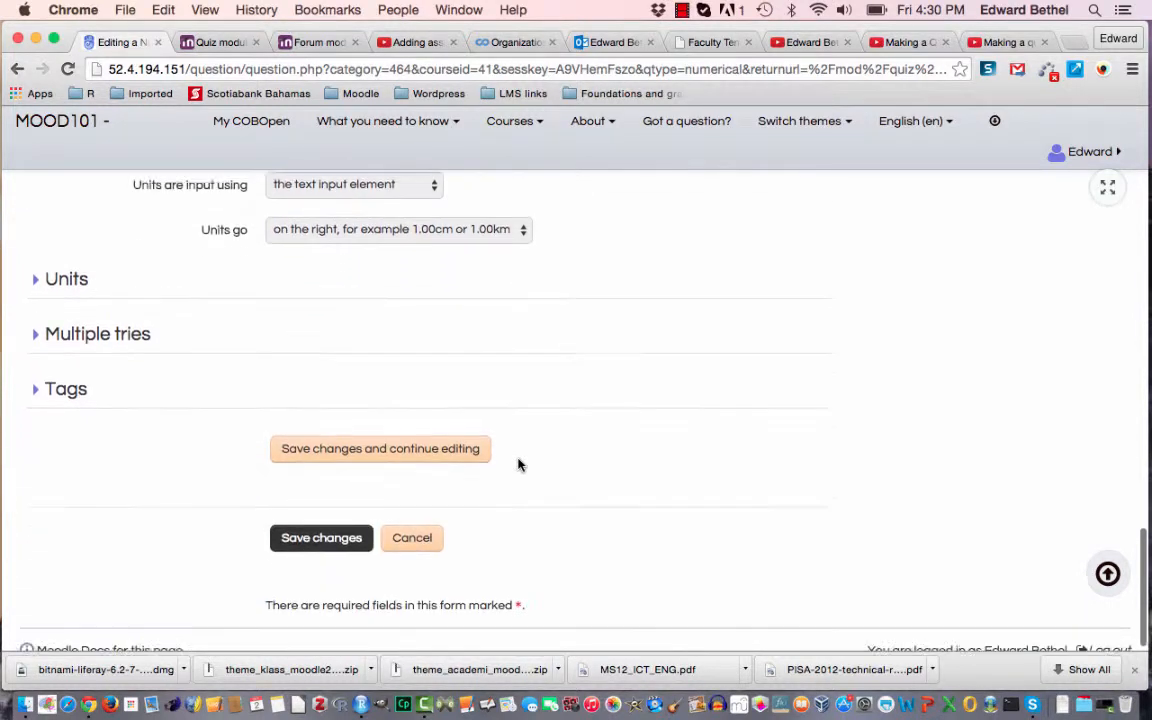
pyautogui.click(77, 270)
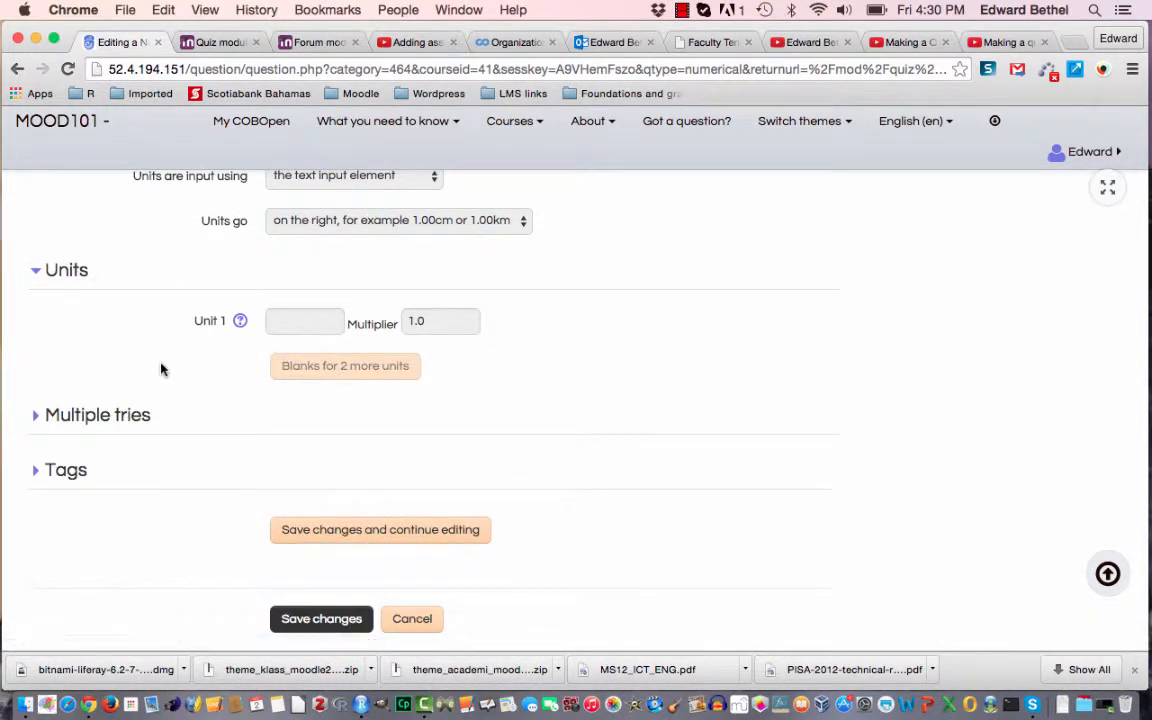
pyautogui.scroll(-3, 366, 450)
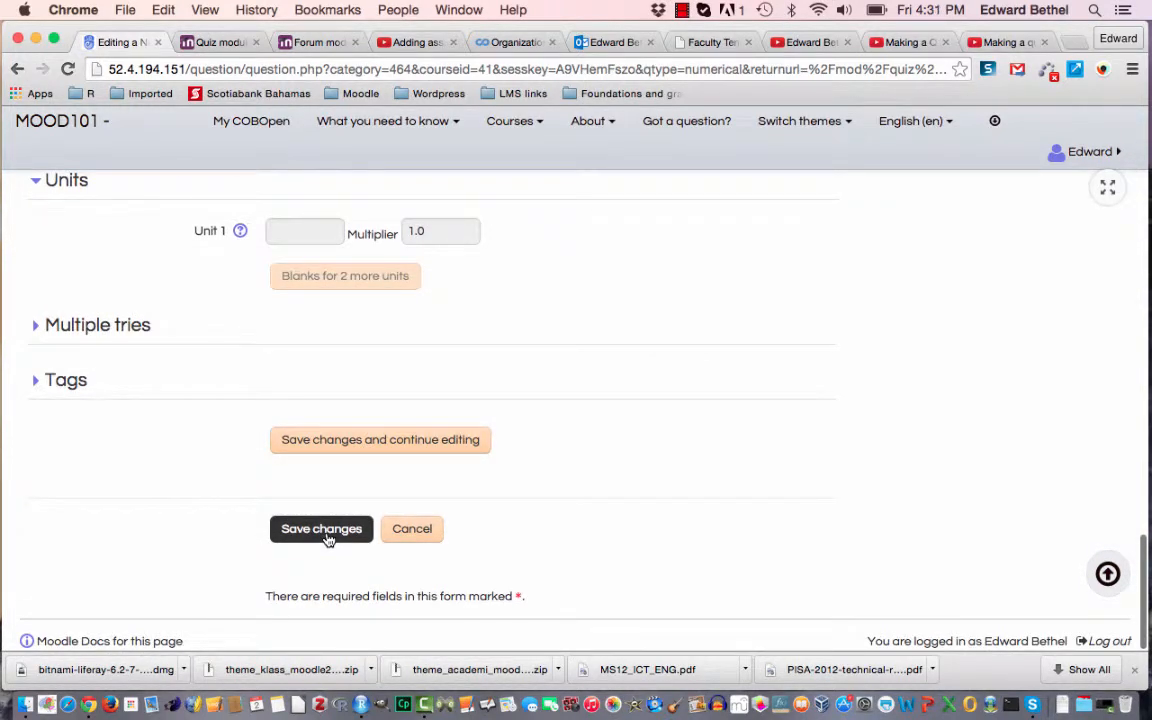
pyautogui.click(324, 532)
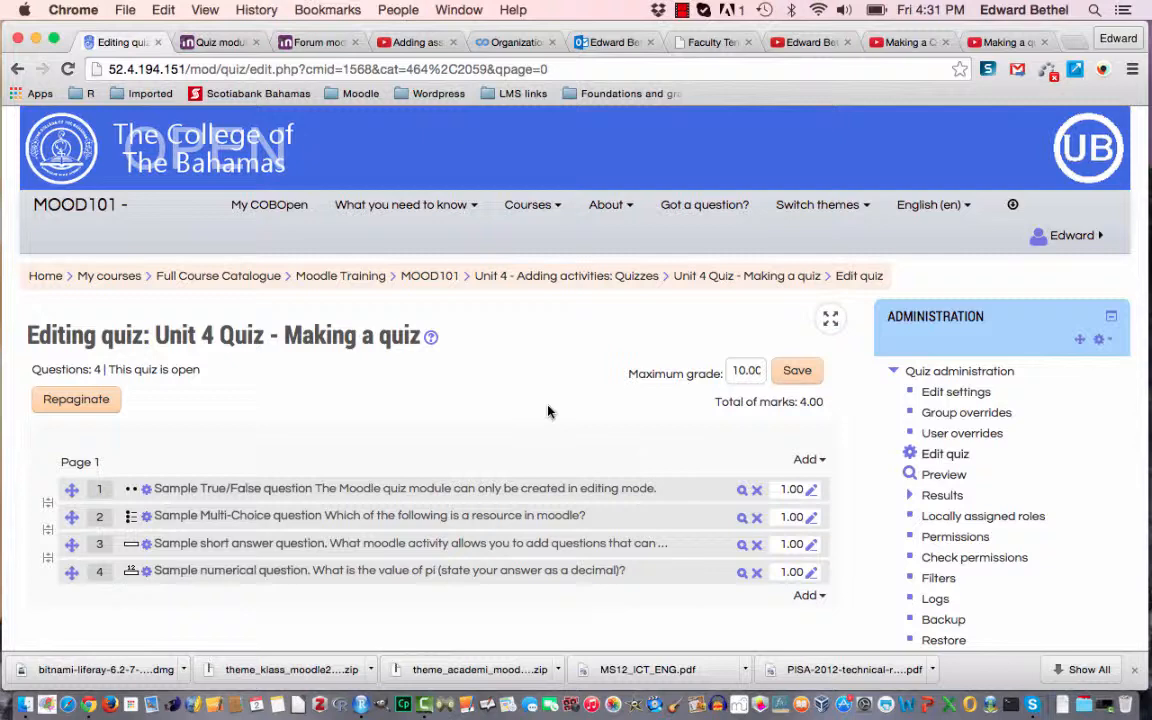
# Add a new Essay question at the end of the quiz, after the numerical question
pyautogui.click(812, 596)
pyautogui.click(778, 532)
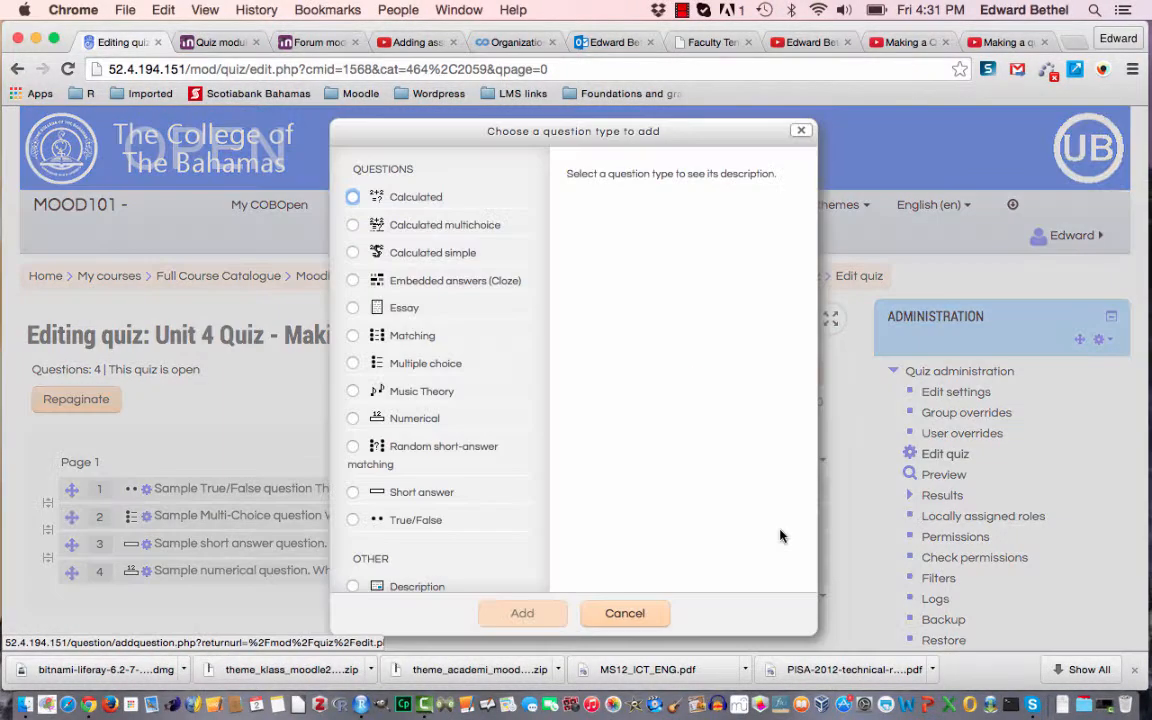
pyautogui.click(355, 309)
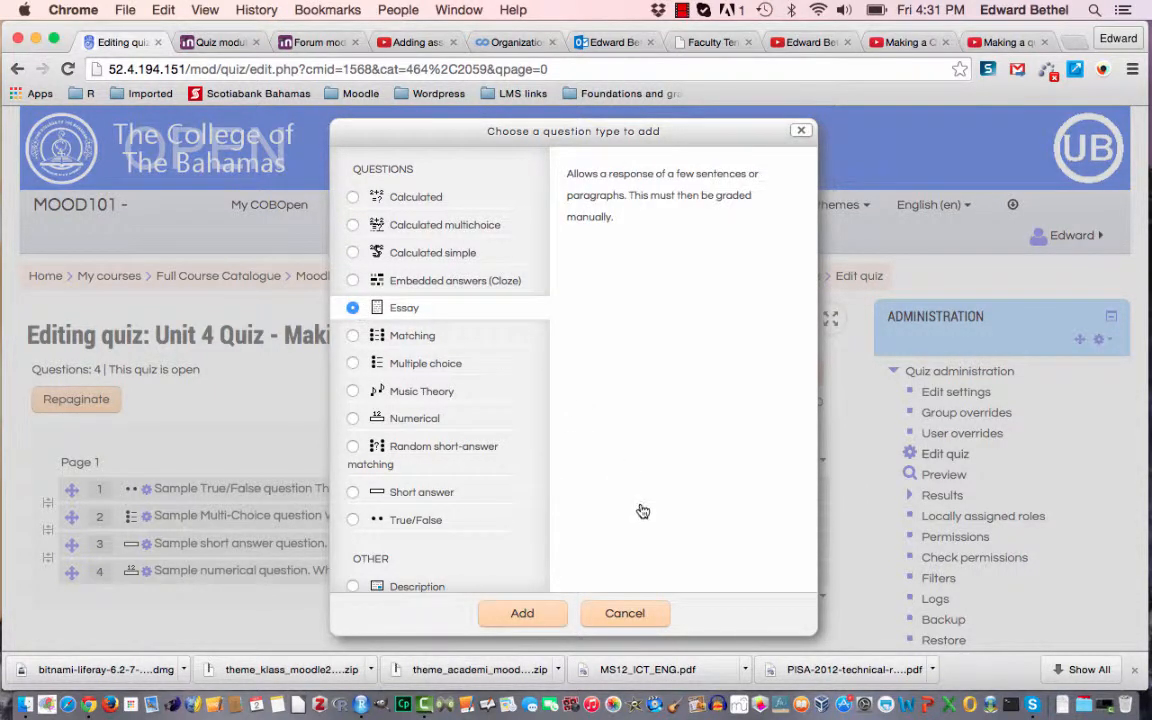
pyautogui.click(528, 614)
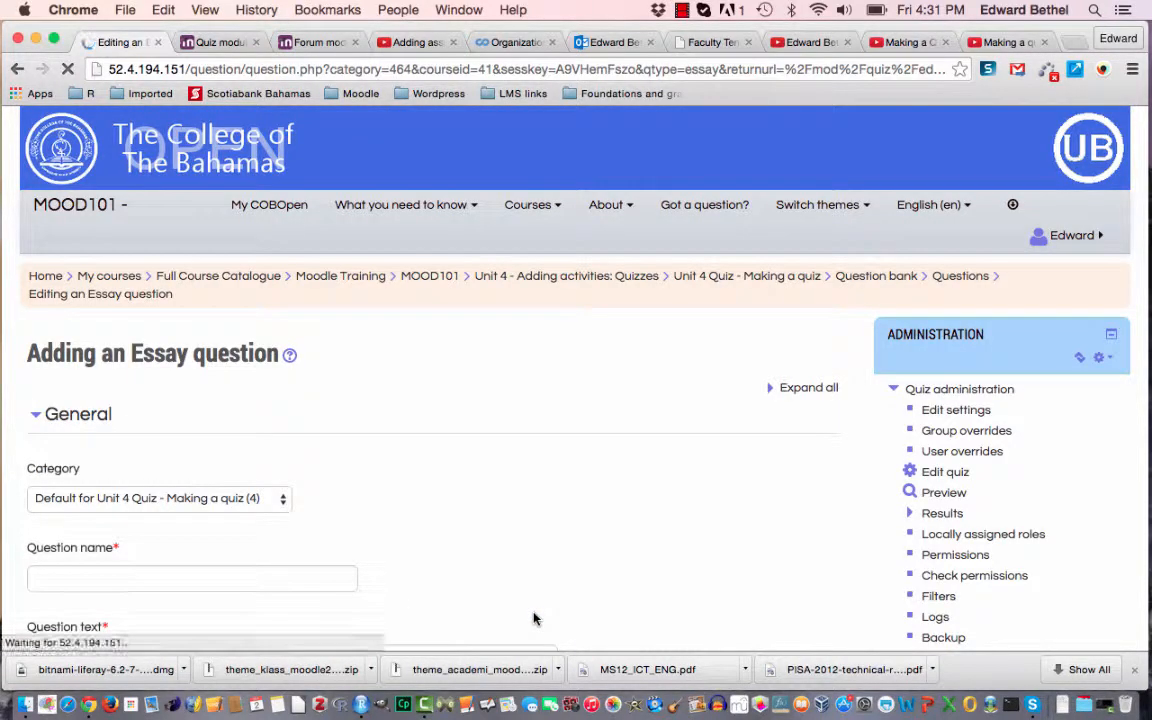
# Name the essay question "Sample essay question" and enter "Reflect on your teaching strengths in an online environment." as its question text
pyautogui.click(466, 507)
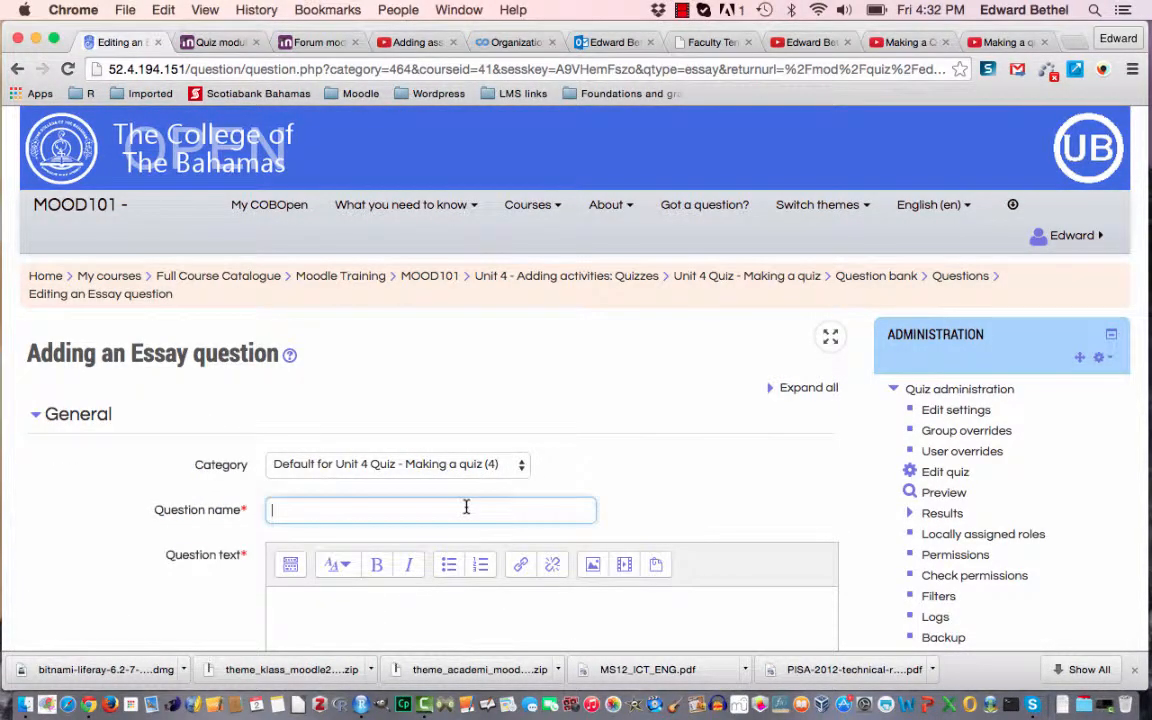
pyautogui.write('Sample essay question')
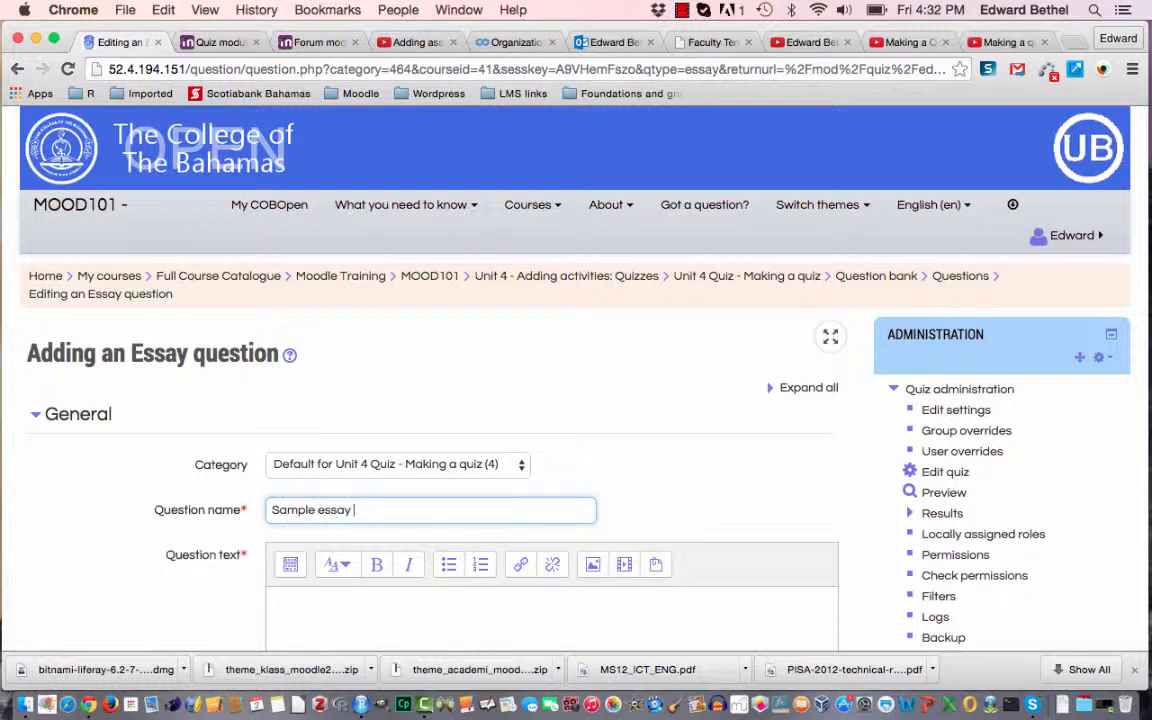
pyautogui.click(447, 607)
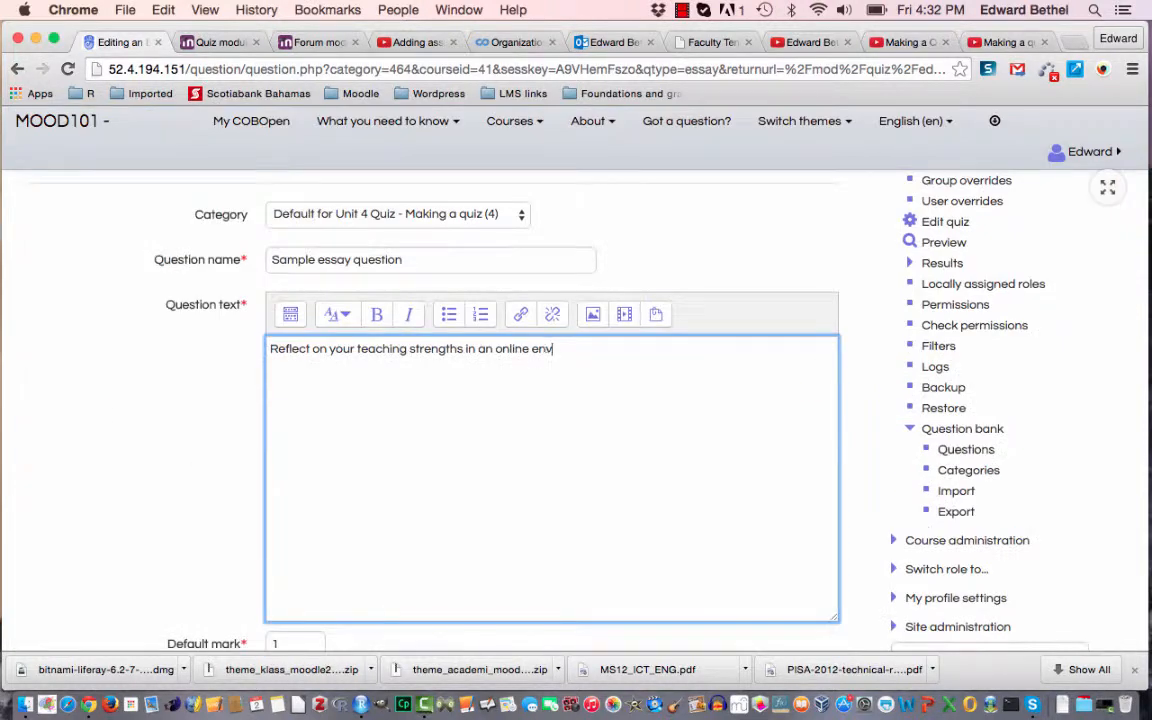
pyautogui.write('ronment.')
# Review the essay question's response options and enter "Do your very best." as the information for graders
pyautogui.scroll(-10, 482, 408)
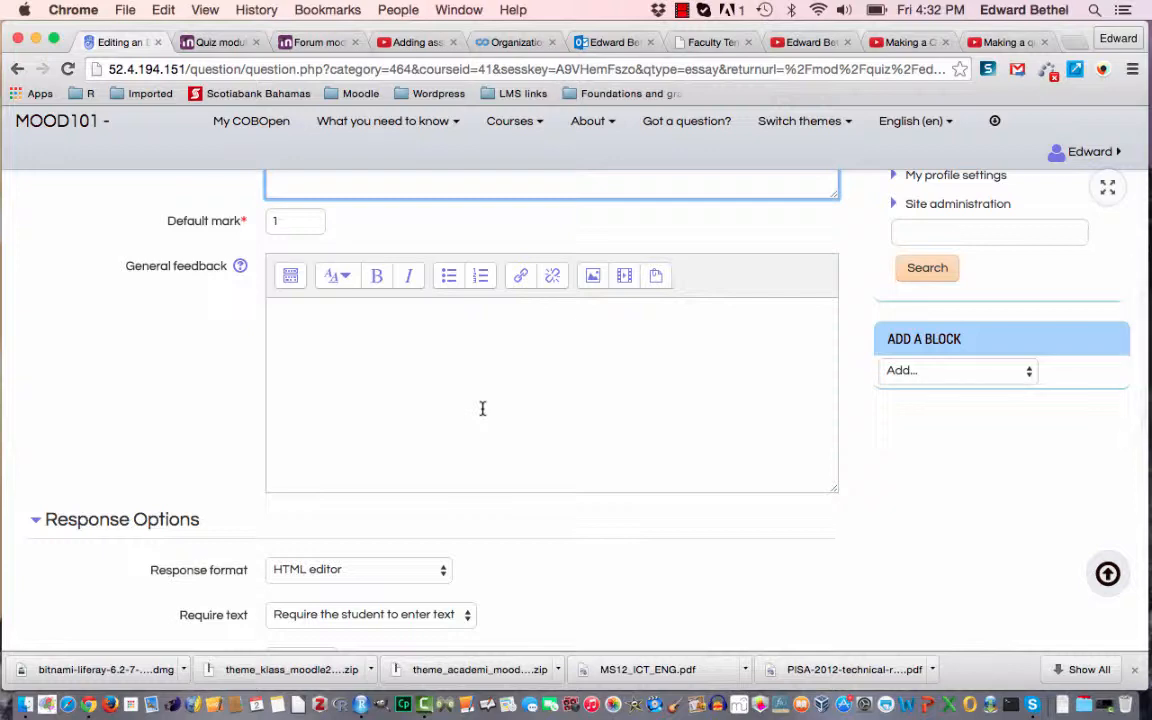
pyautogui.scroll(-5, 482, 408)
pyautogui.scroll(-1, 482, 413)
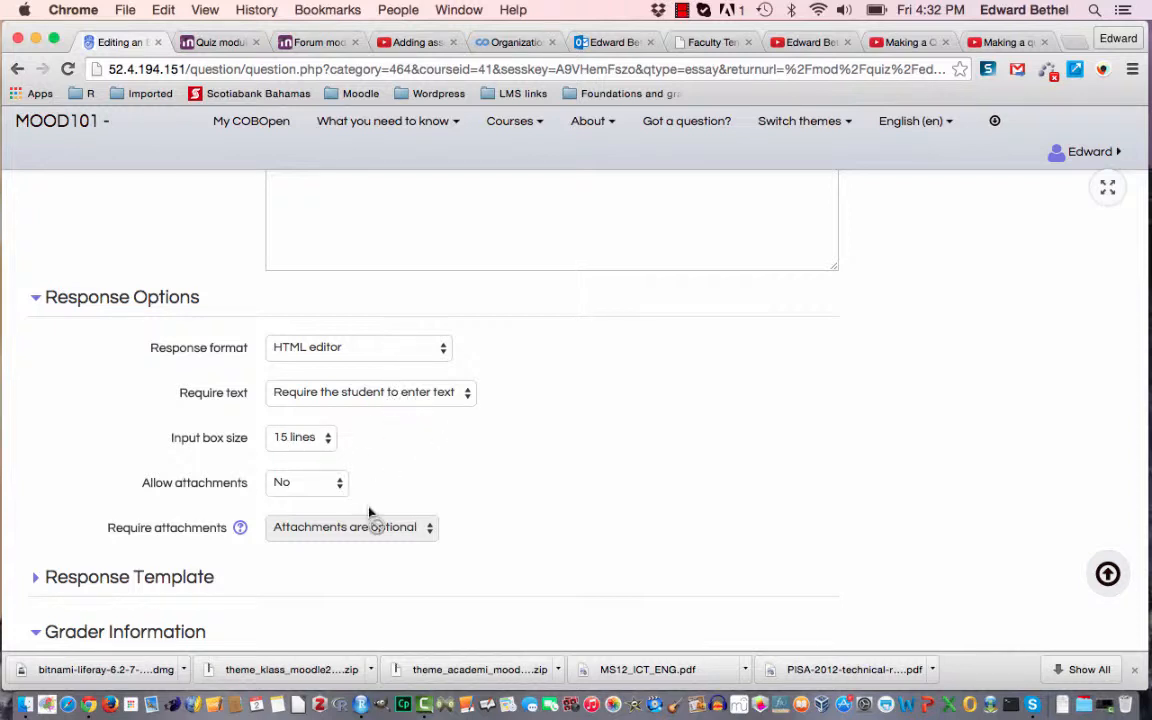
pyautogui.scroll(-5, 514, 536)
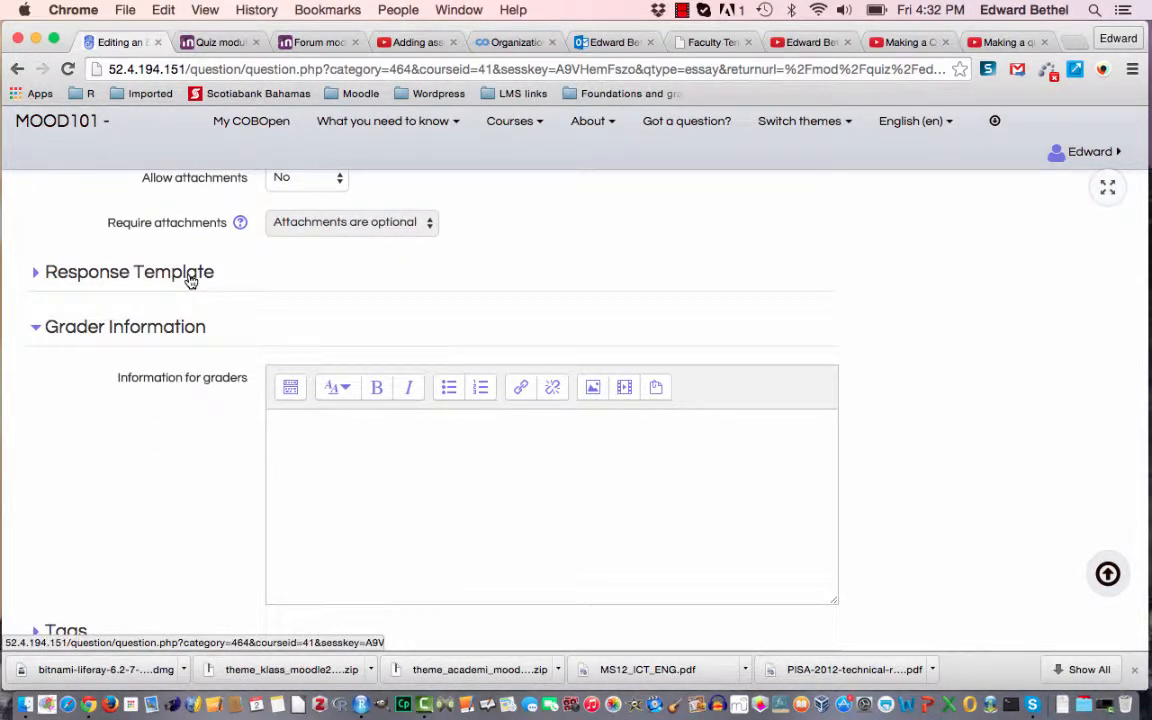
pyautogui.click(351, 445)
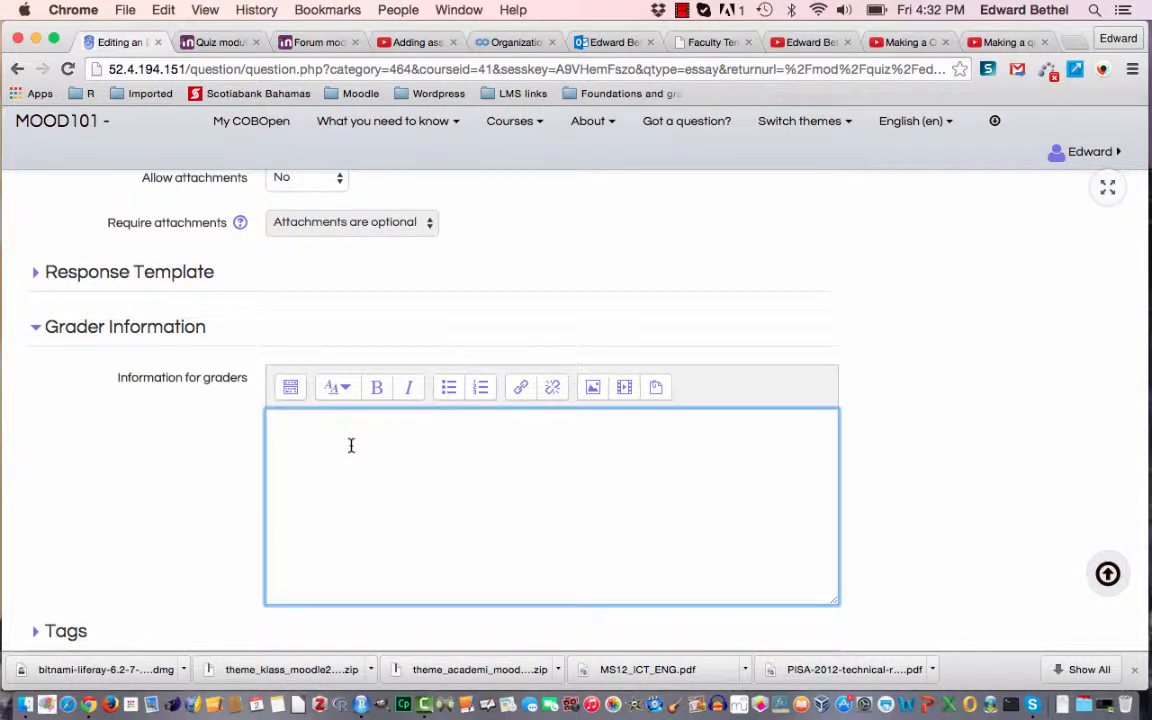
pyautogui.write('Do your very best.')
# Save the essay question and return to the quiz editing page
pyautogui.scroll(-5, 212, 529)
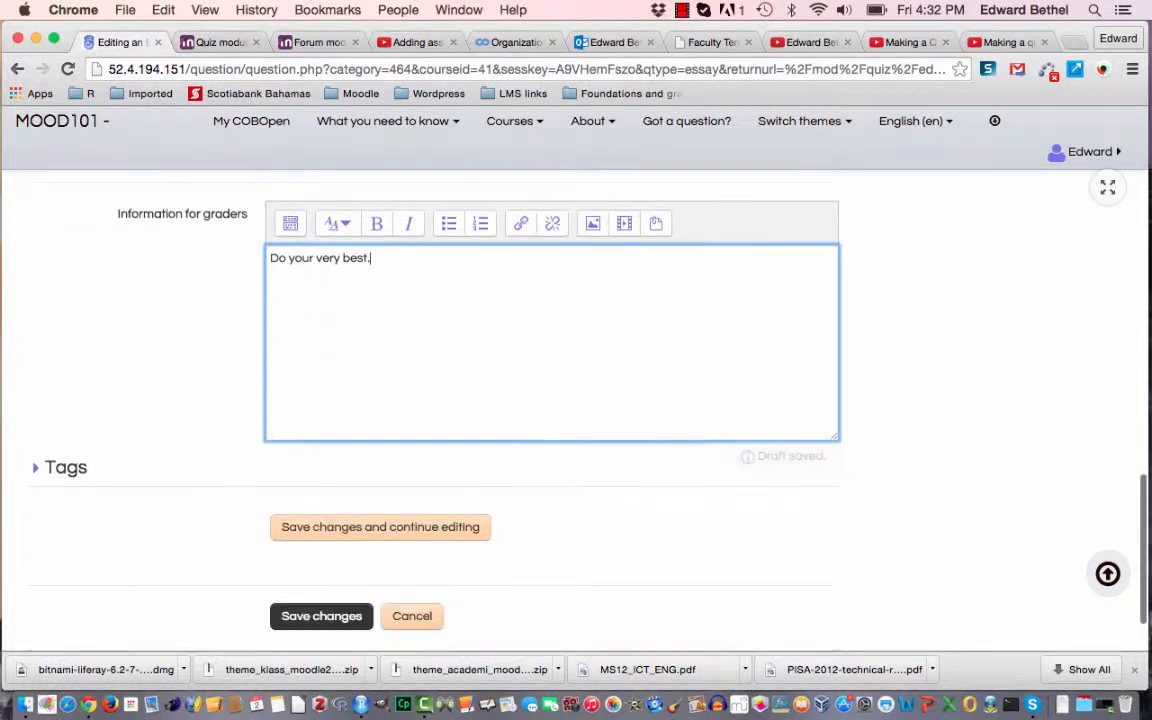
pyautogui.click(298, 541)
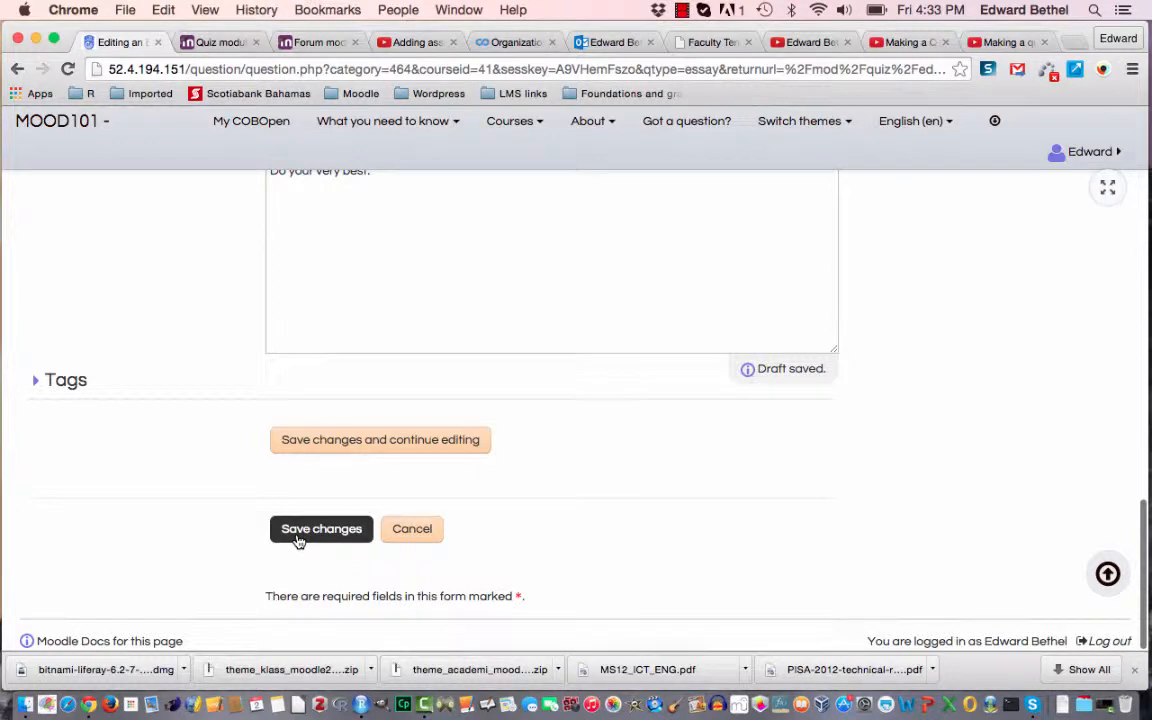
pyautogui.click(321, 529)
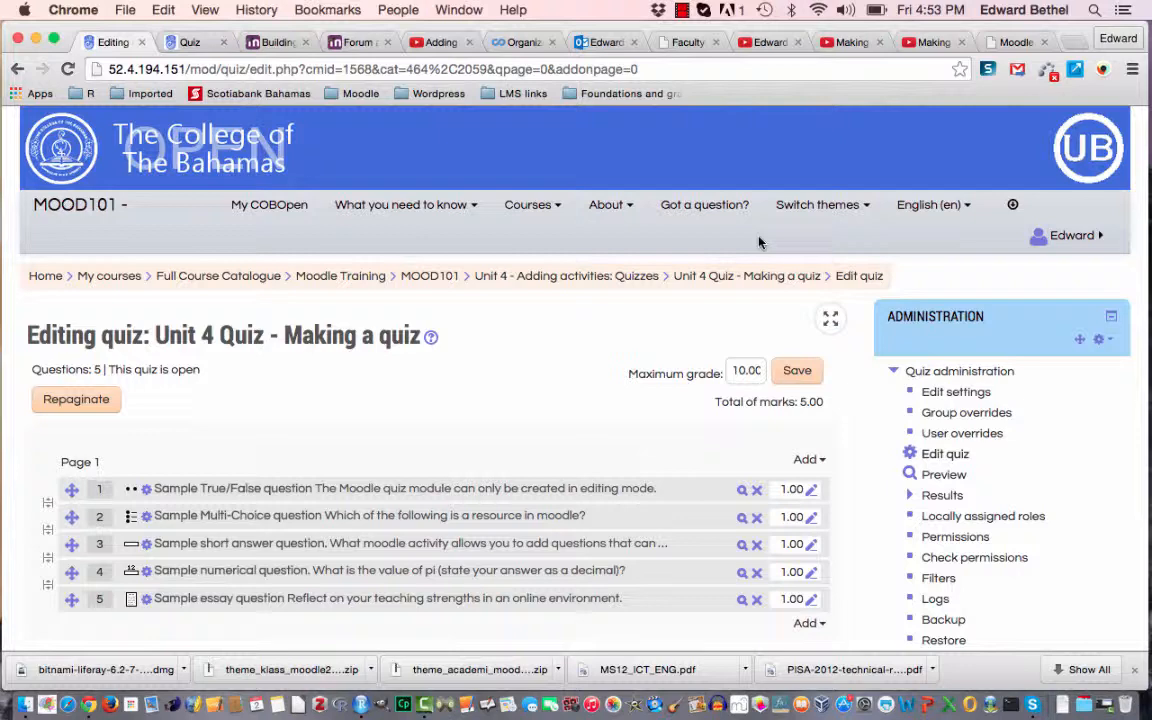
# Switch to the How to Moodle quiz preview and examine the Matching question's instructions and definitions
pyautogui.click(203, 46)
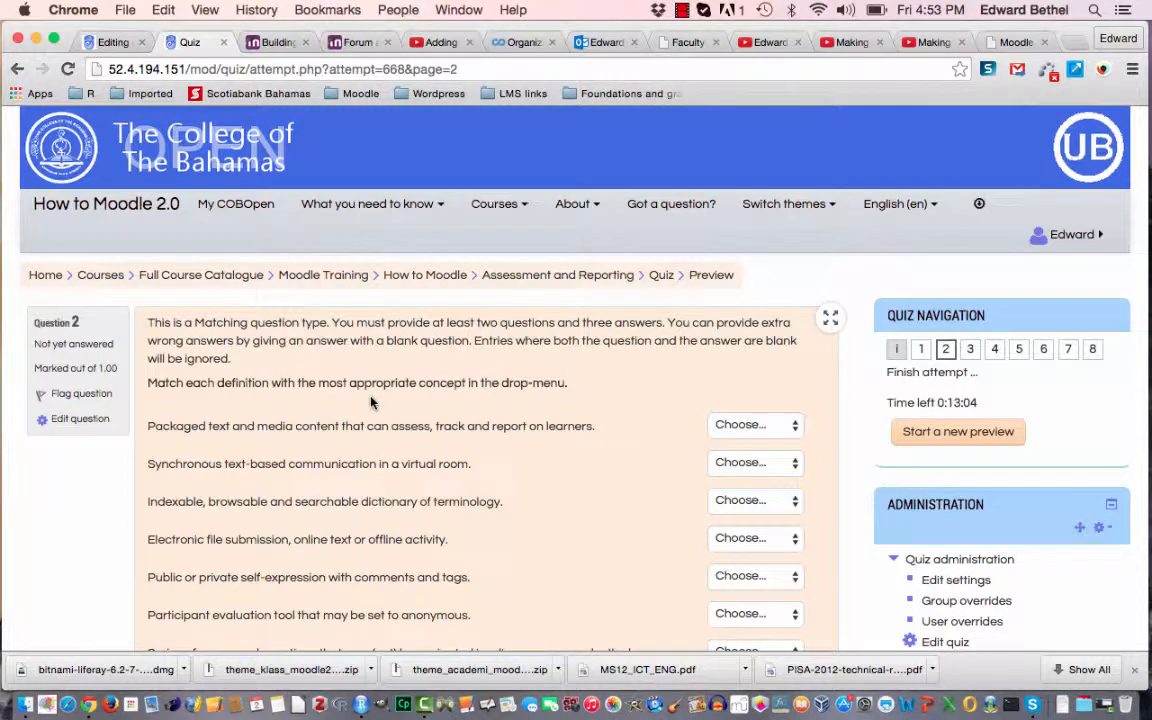
pyautogui.scroll(-5, 370, 402)
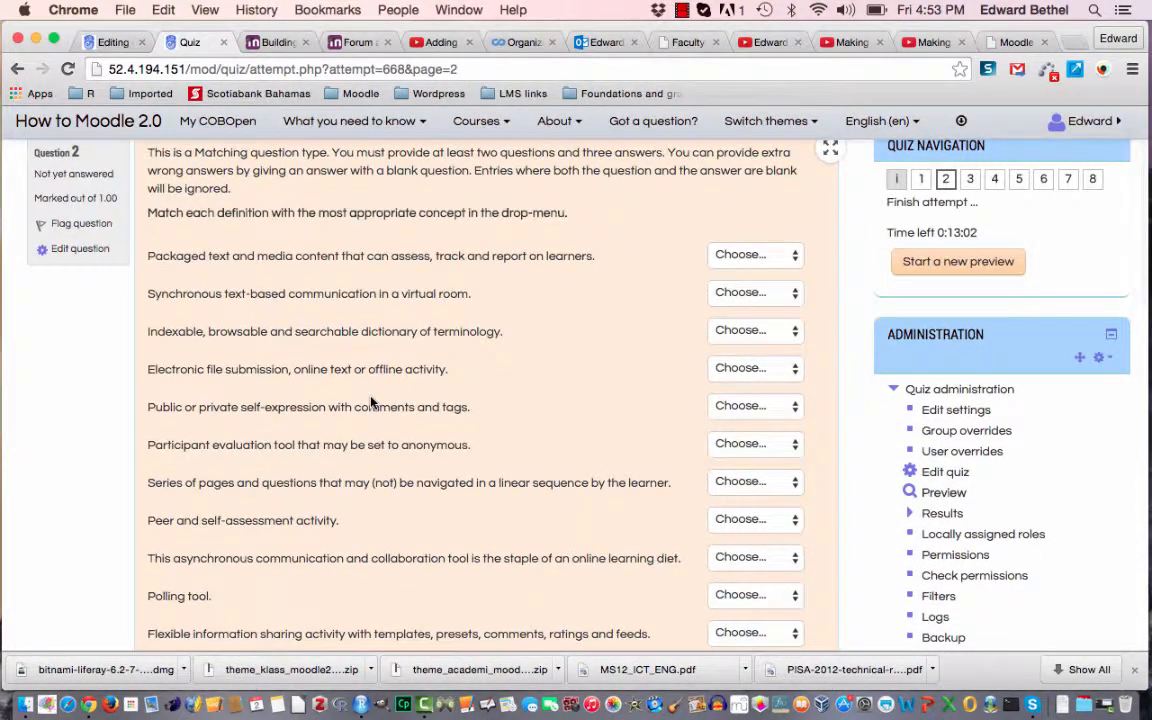
pyautogui.scroll(-5, 370, 402)
pyautogui.scroll(8, 370, 402)
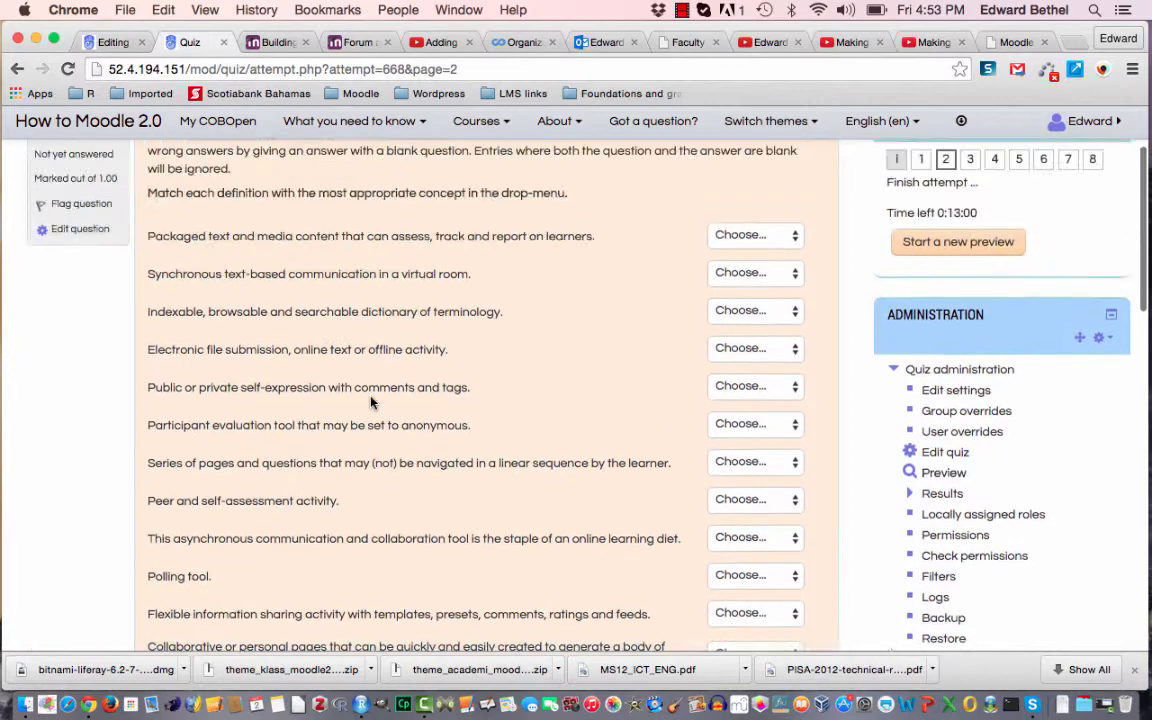
pyautogui.scroll(-4, 370, 402)
pyautogui.scroll(3, 370, 402)
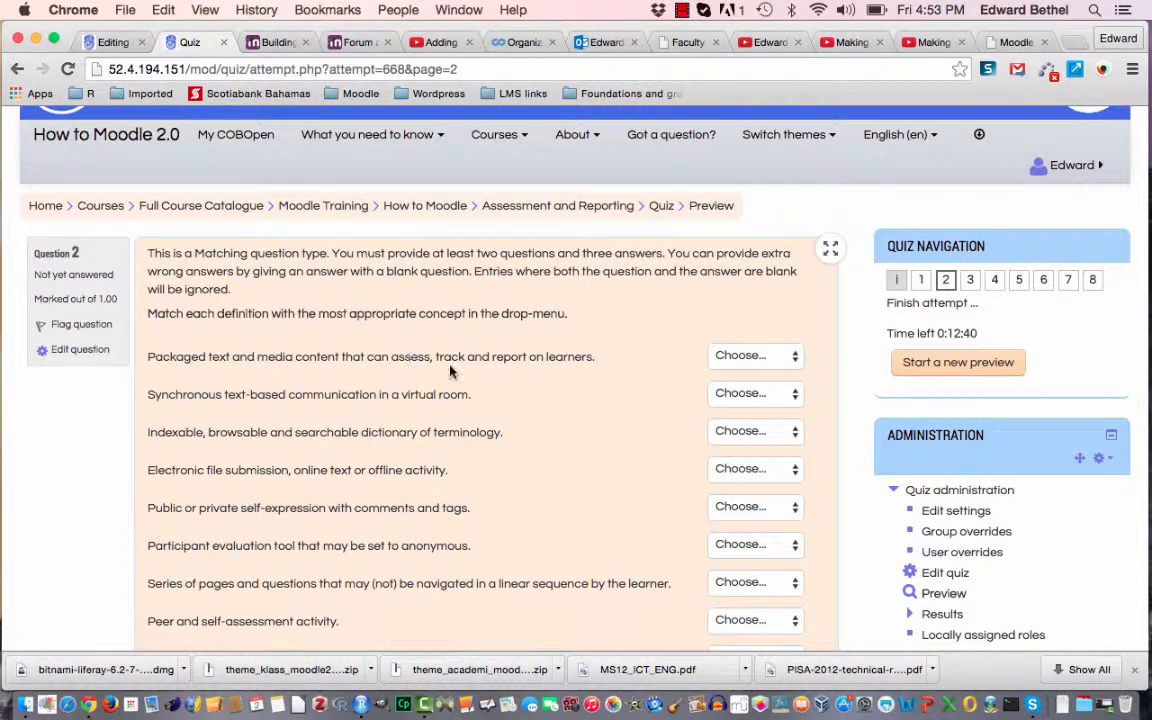
# Examine the answer choices for the first definition, and leave the preview for the How to Moodle course page
pyautogui.click(746, 357)
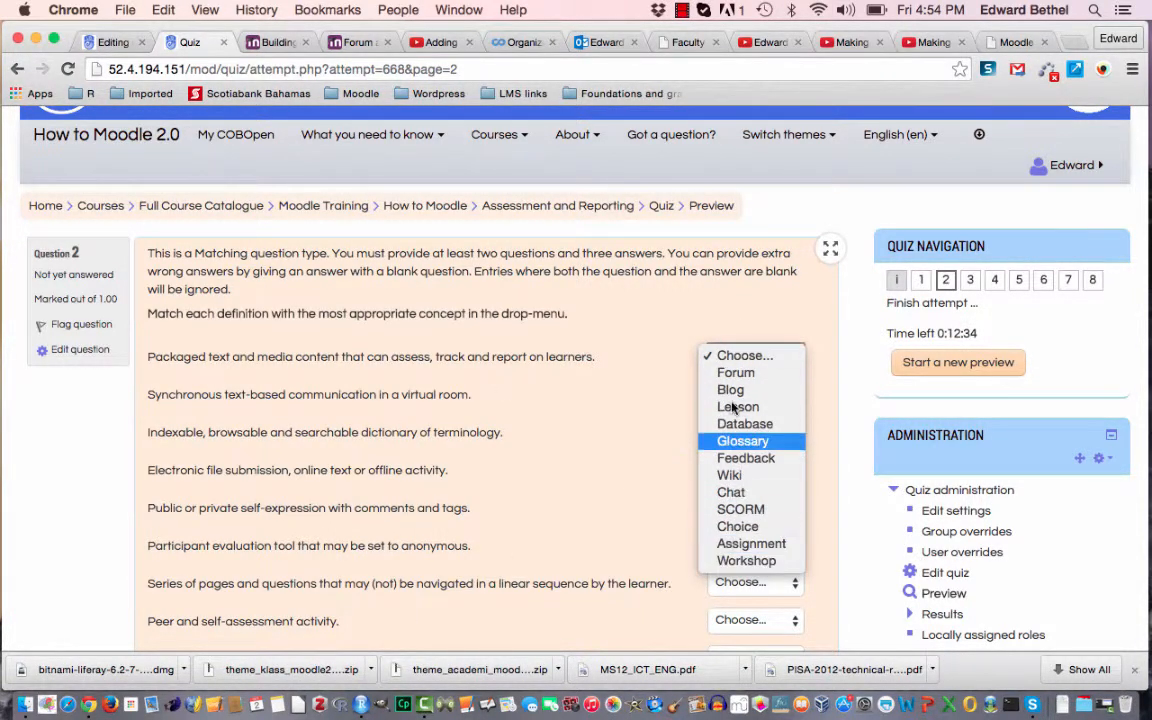
pyautogui.click(548, 355)
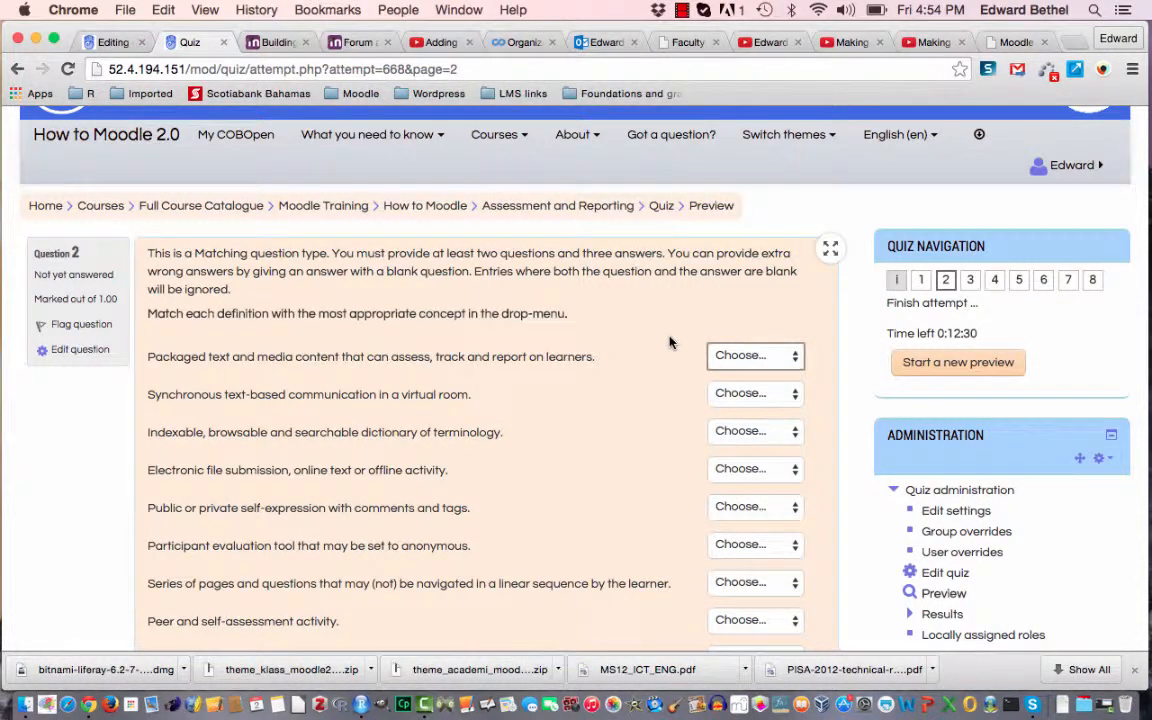
pyautogui.scroll(-5, 670, 343)
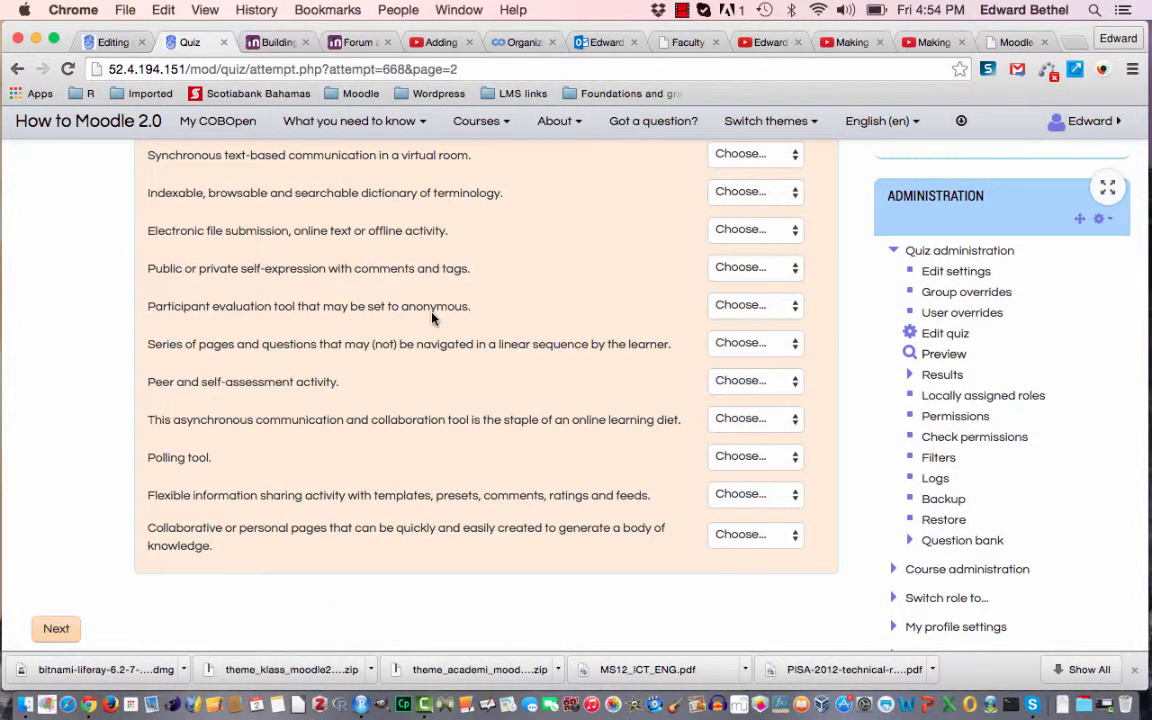
pyautogui.scroll(6, 390, 285)
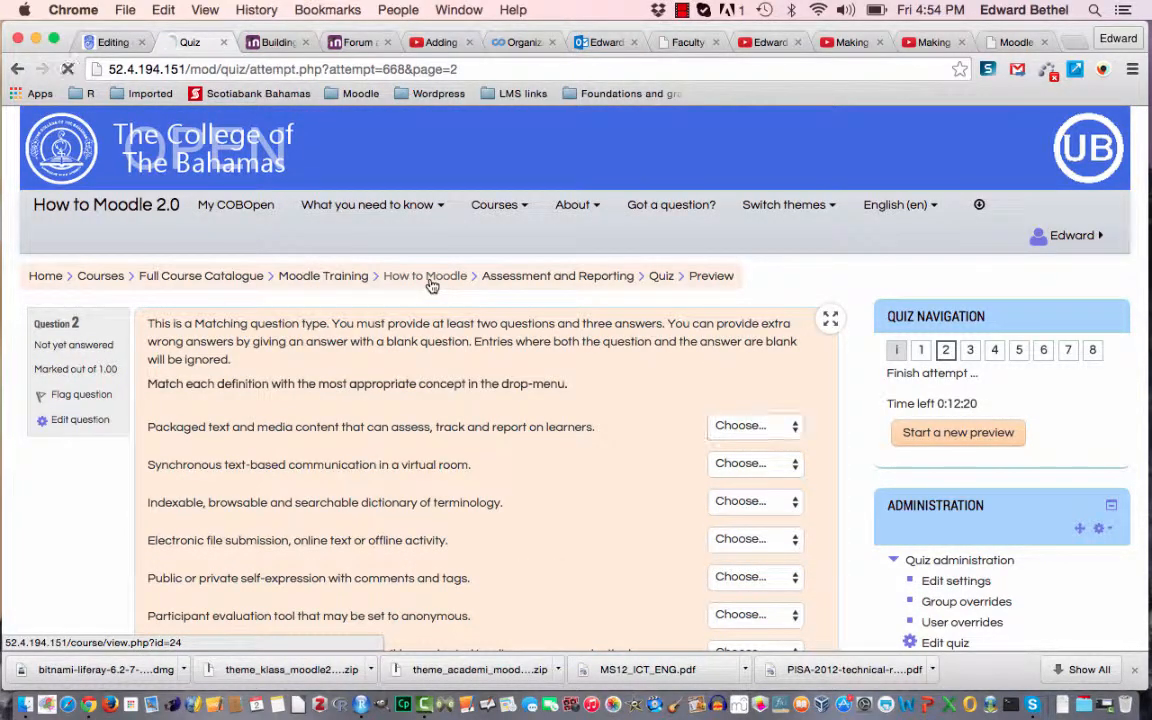
pyautogui.click(428, 278)
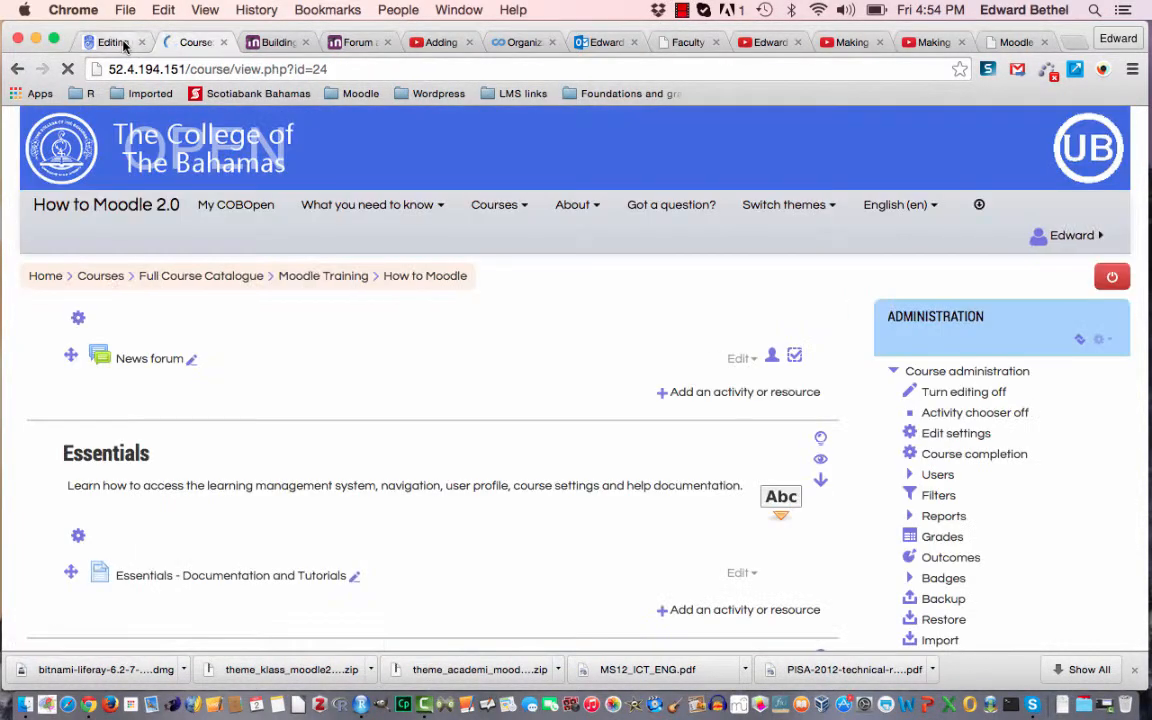
# Return to editing the Unit 4 quiz and add a new Matching question after the essay question
pyautogui.click(113, 42)
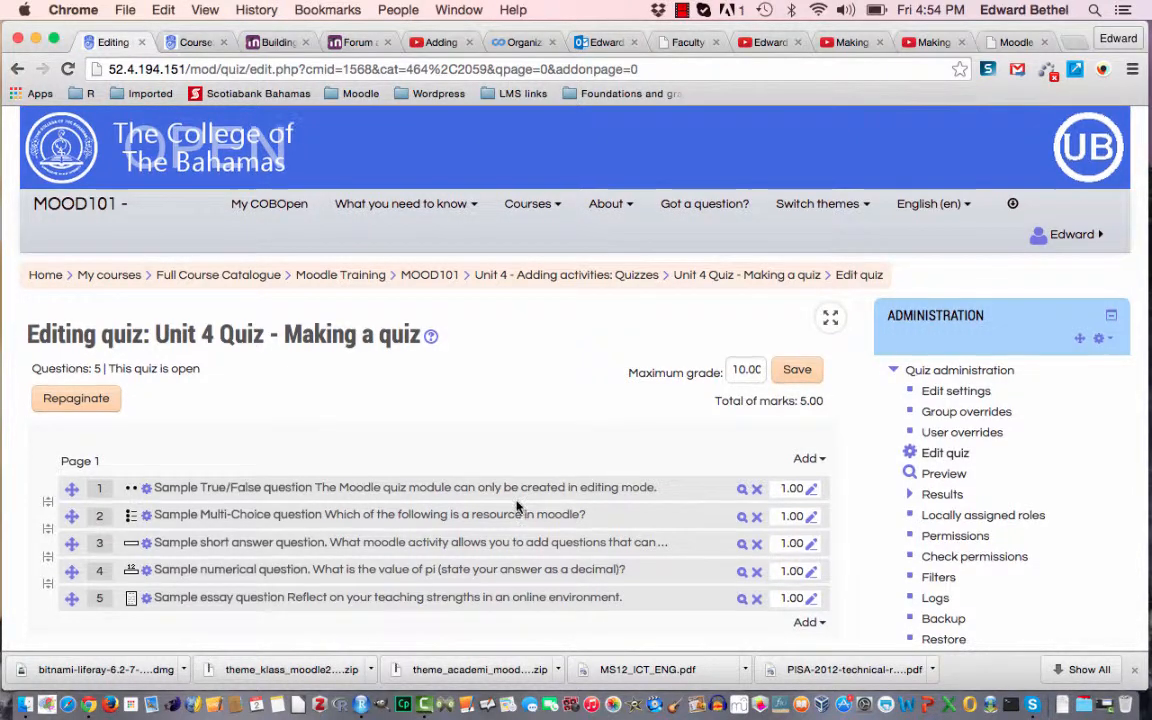
pyautogui.scroll(-4, 517, 507)
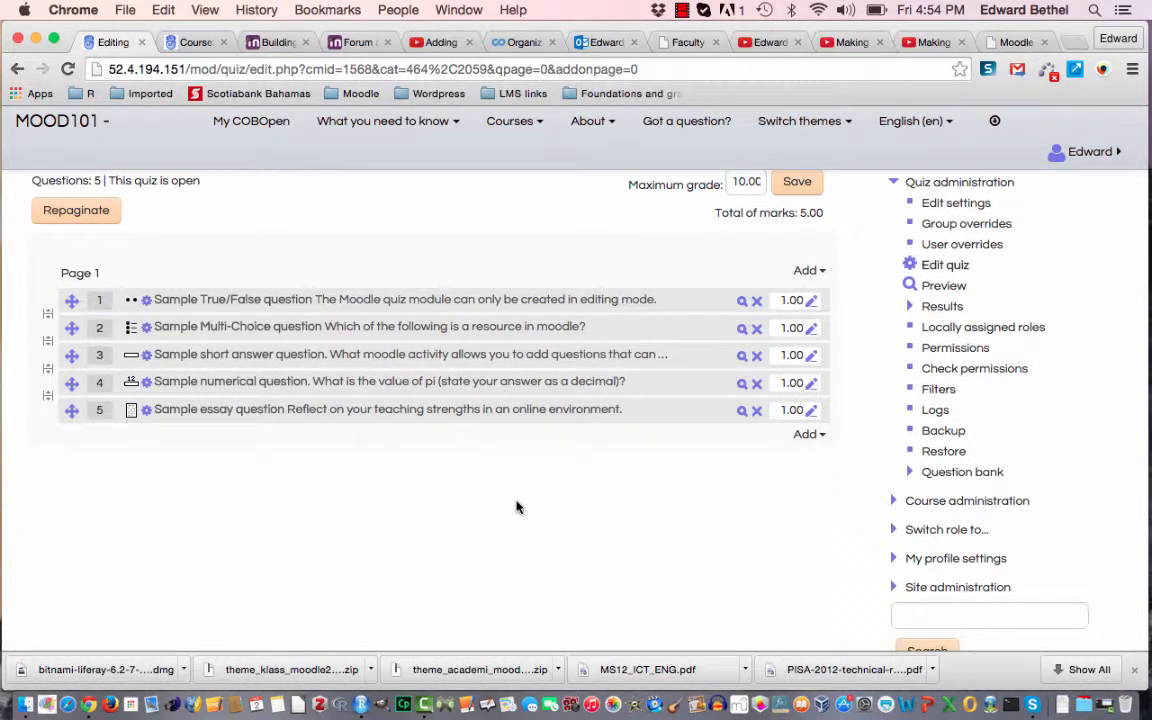
pyautogui.click(808, 437)
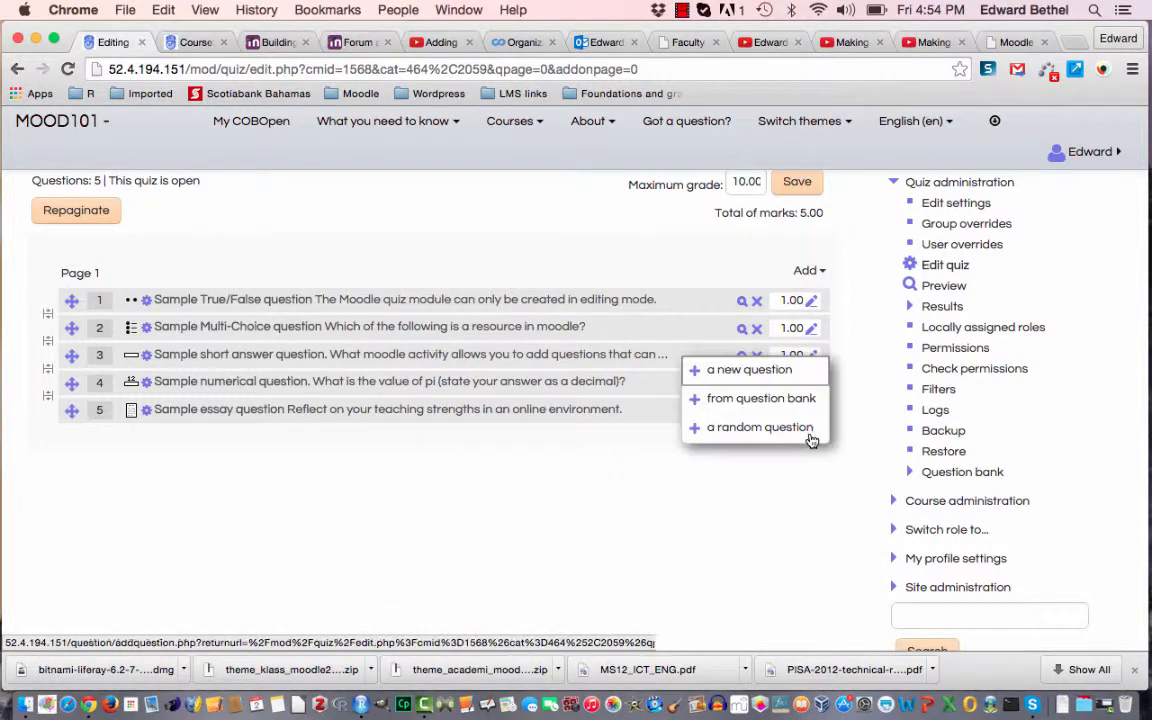
pyautogui.click(789, 372)
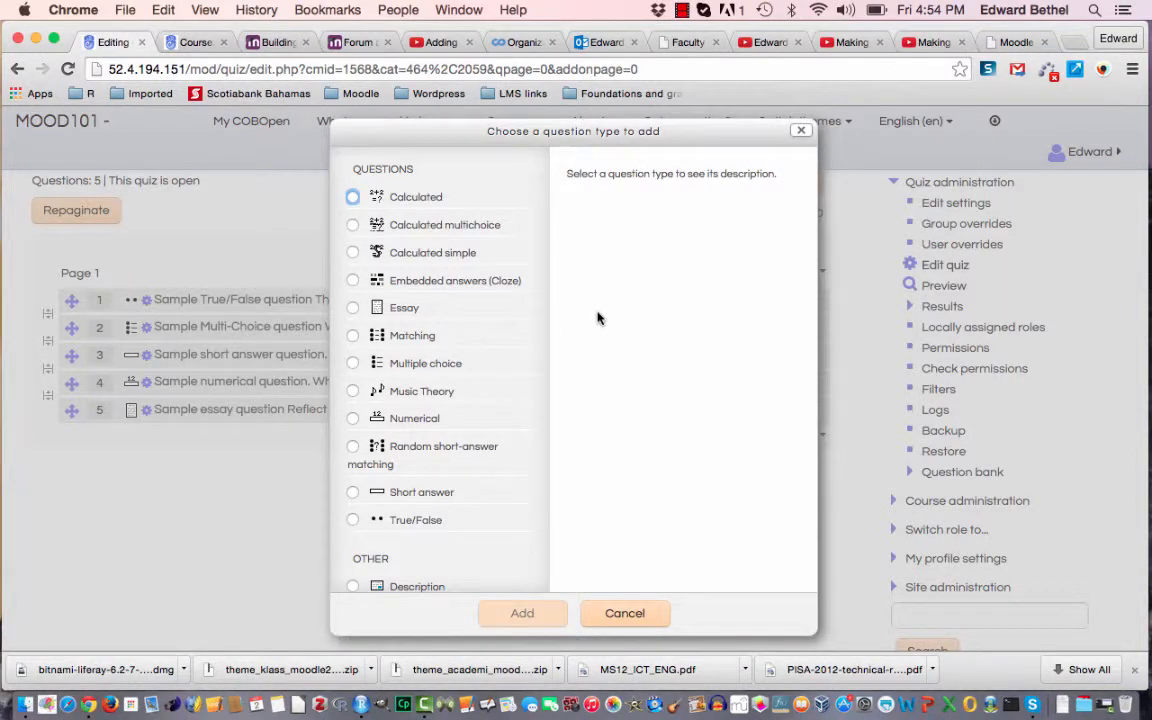
pyautogui.click(411, 343)
pyautogui.click(525, 616)
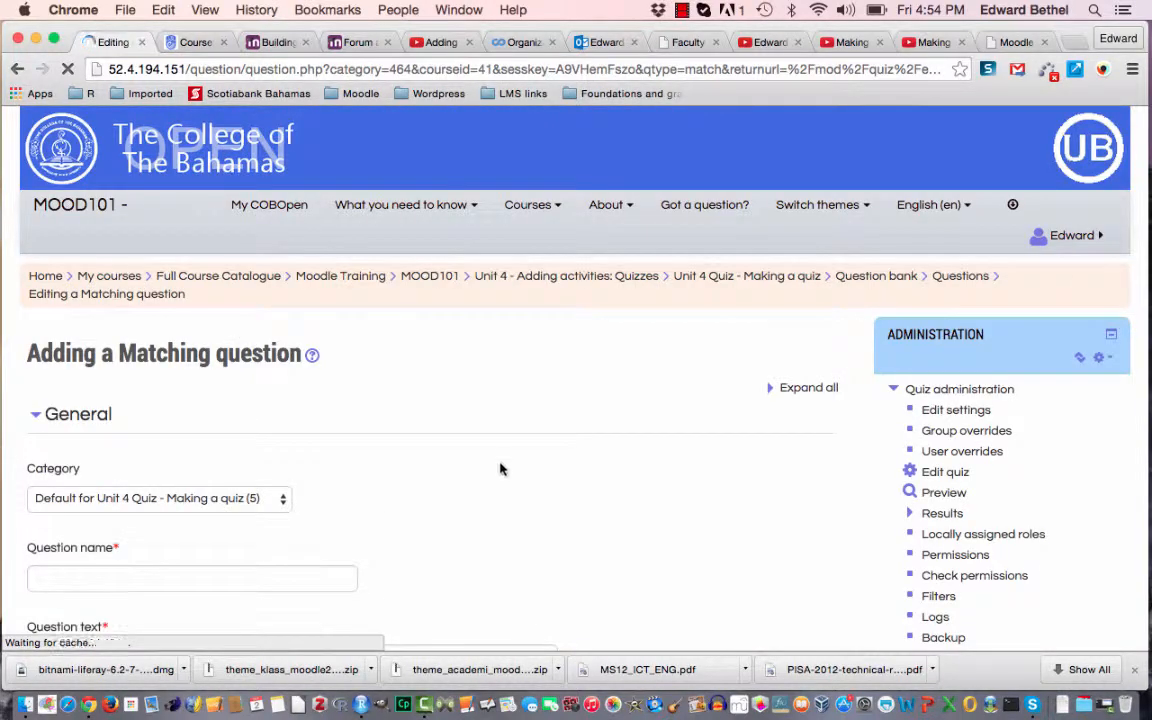
# Name the matching question "Sample Matching Question" and enter "Match the definitions to the words in the drop-down menu." as its question text
pyautogui.click(334, 571)
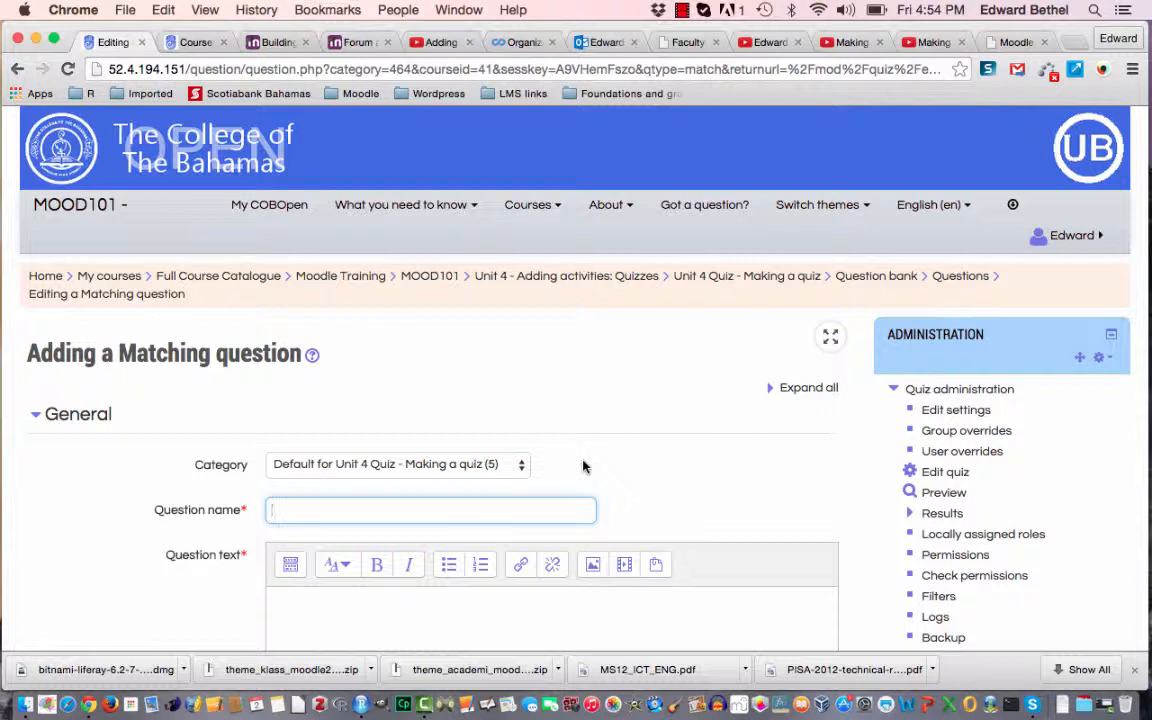
pyautogui.write('Sample ')
pyautogui.write('Matching ')
pyautogui.write('quiz')
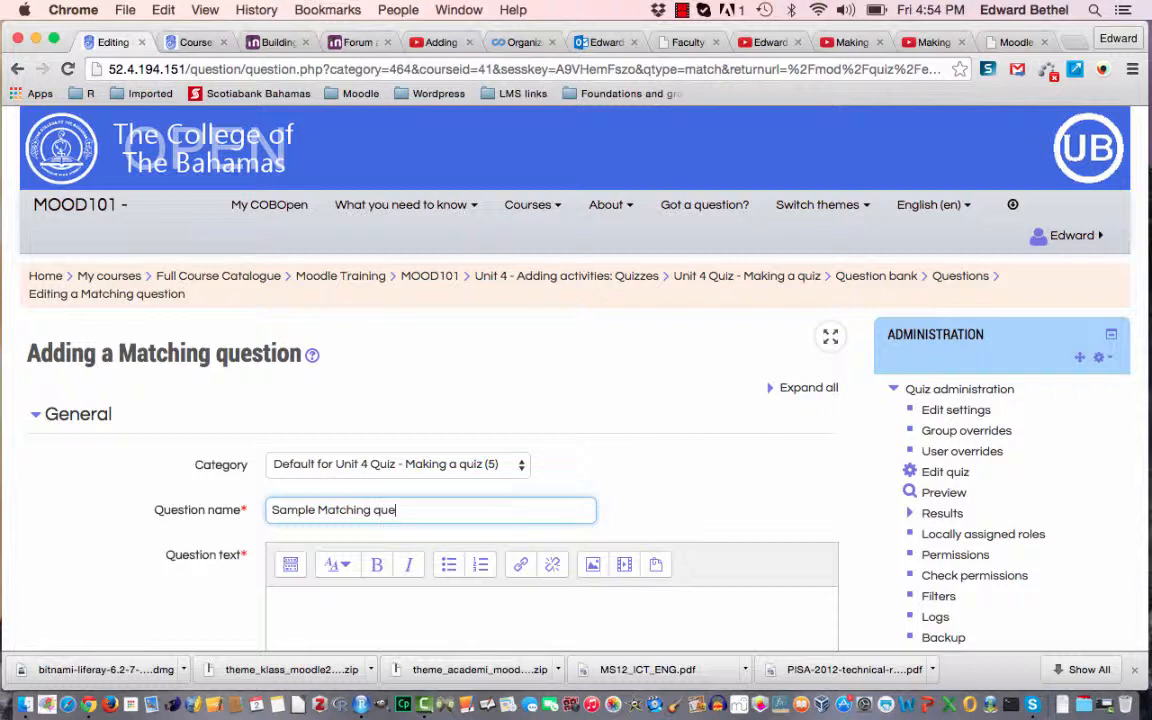
pyautogui.press('BackSpace')
pyautogui.press('BackSpace')
pyautogui.press('BackSpace')
pyautogui.press('BackSpace')
pyautogui.write('Quiz')
pyautogui.press('BackSpace')
pyautogui.press('BackSpace')
pyautogui.write('estions')
pyautogui.press('BackSpace')
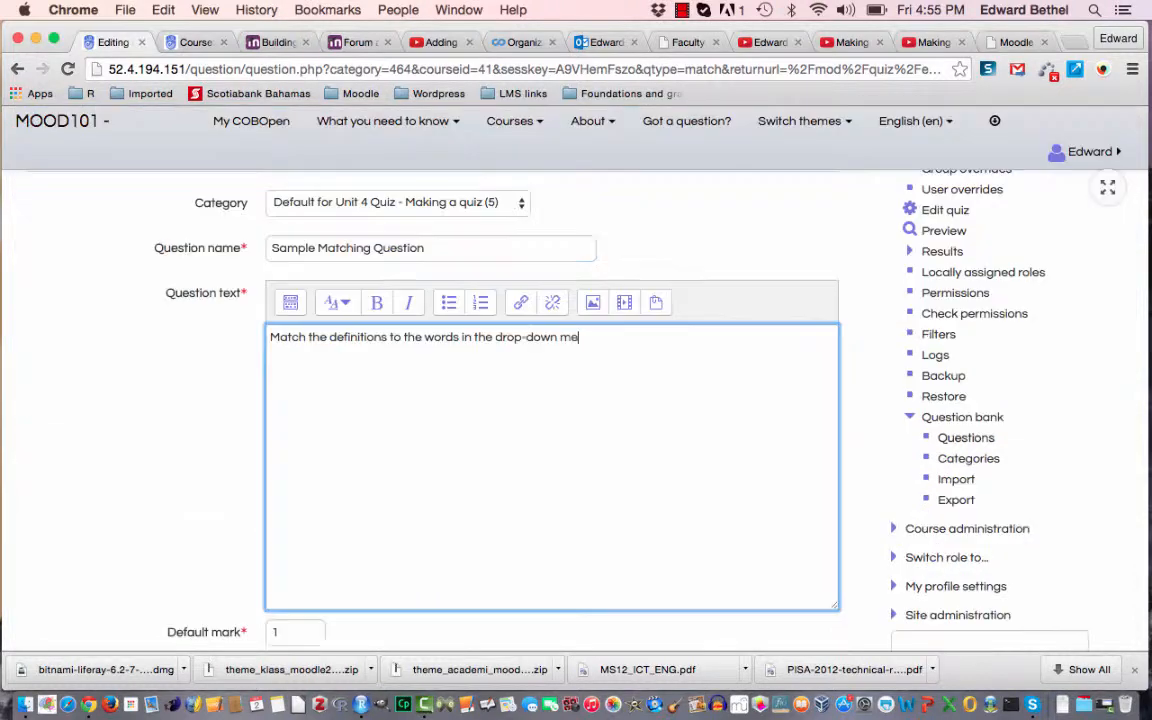
pyautogui.write('nu.')
# Enter "This is a resource that allows you to create a stand alone webpage in Moodle." as Question 1 with the answer "Page"
pyautogui.scroll(-5, 550, 400)
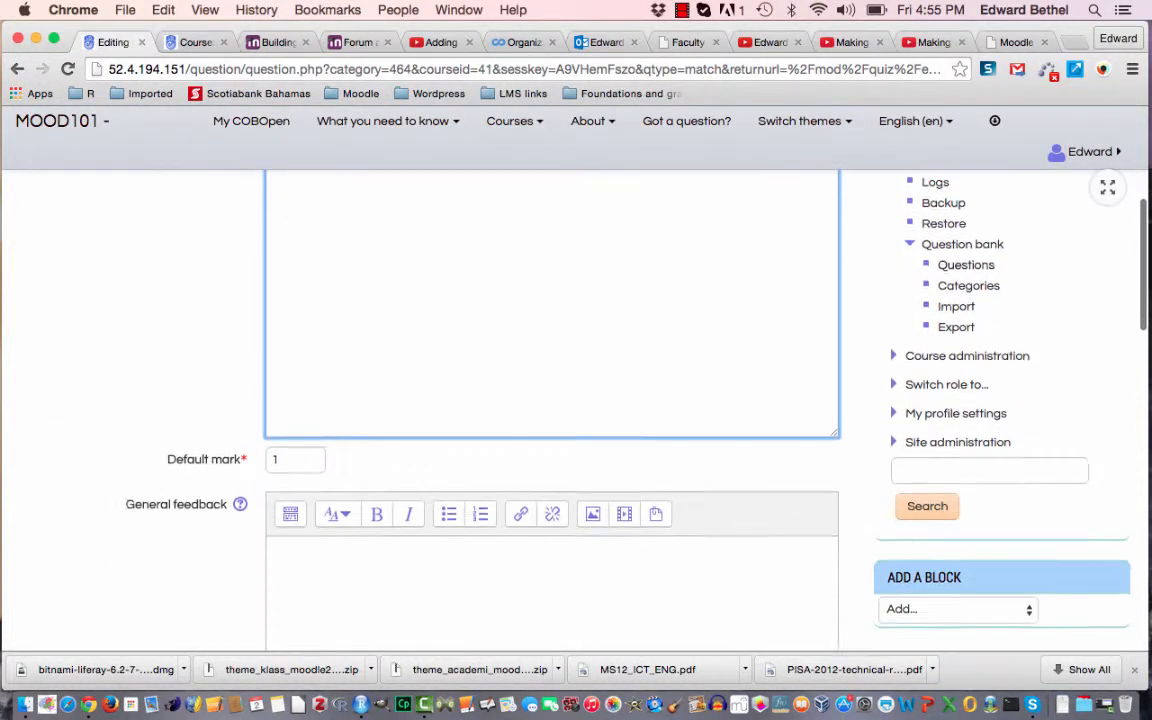
pyautogui.scroll(-3, 550, 400)
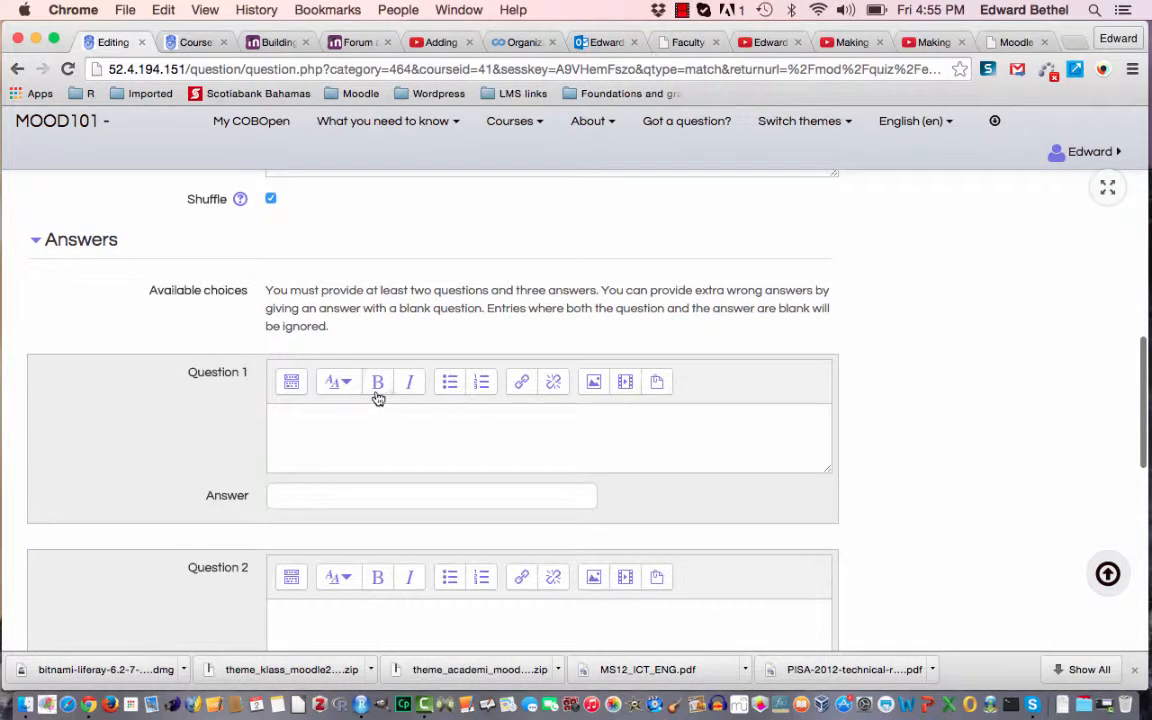
pyautogui.click(347, 439)
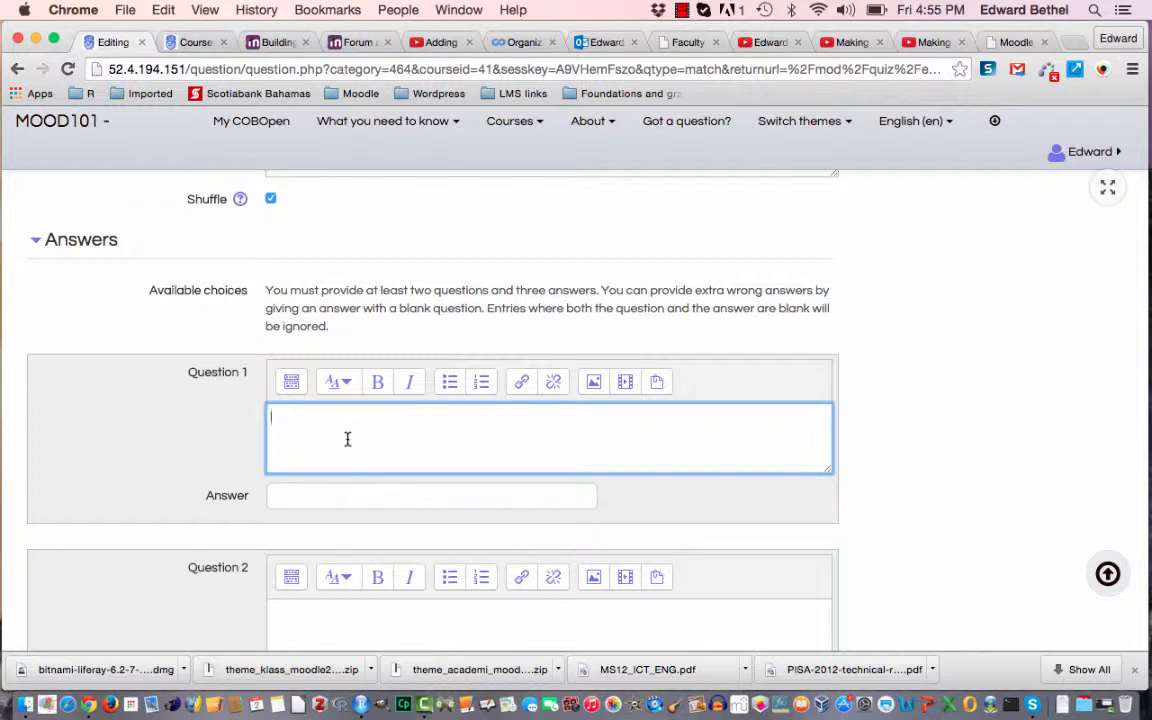
pyautogui.write('This is a resource that allows you to create a stand alone webpage in Moodle.')
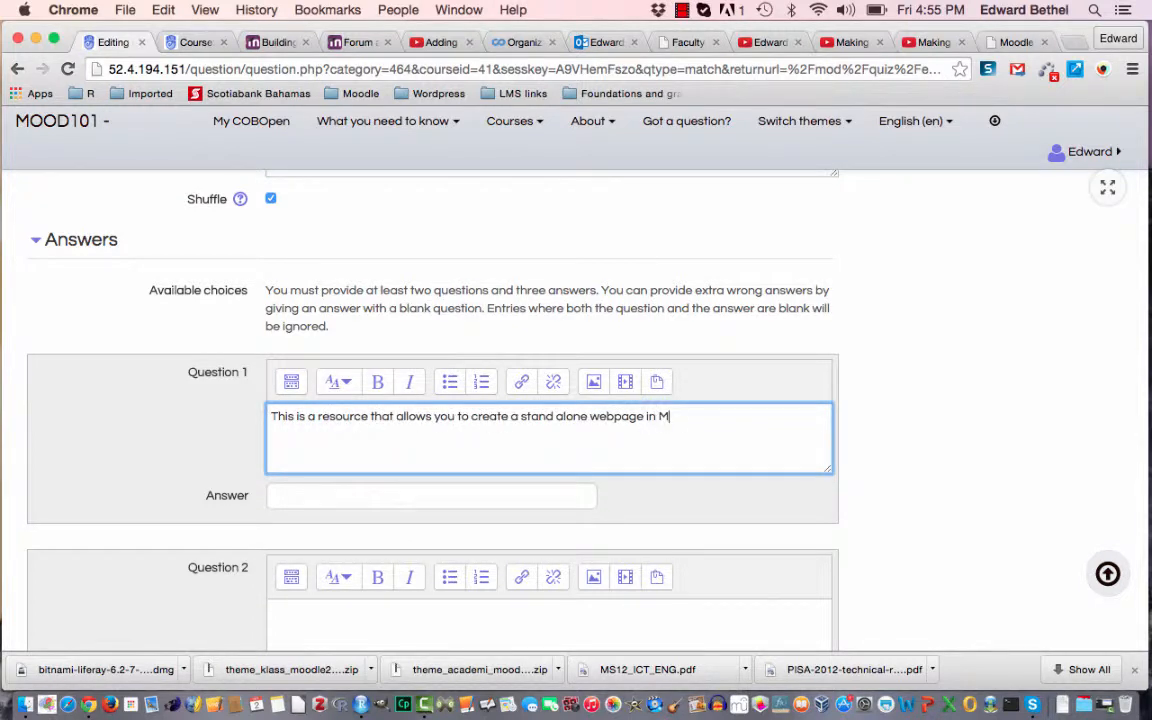
pyautogui.click(296, 496)
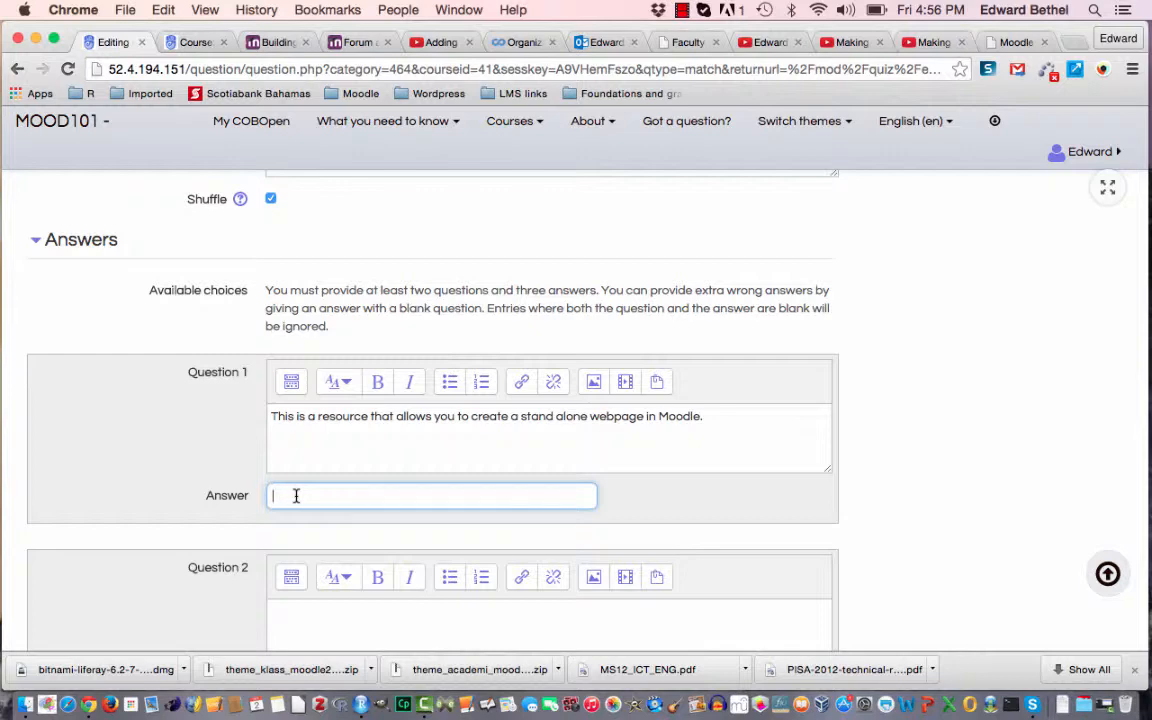
pyautogui.write('Page')
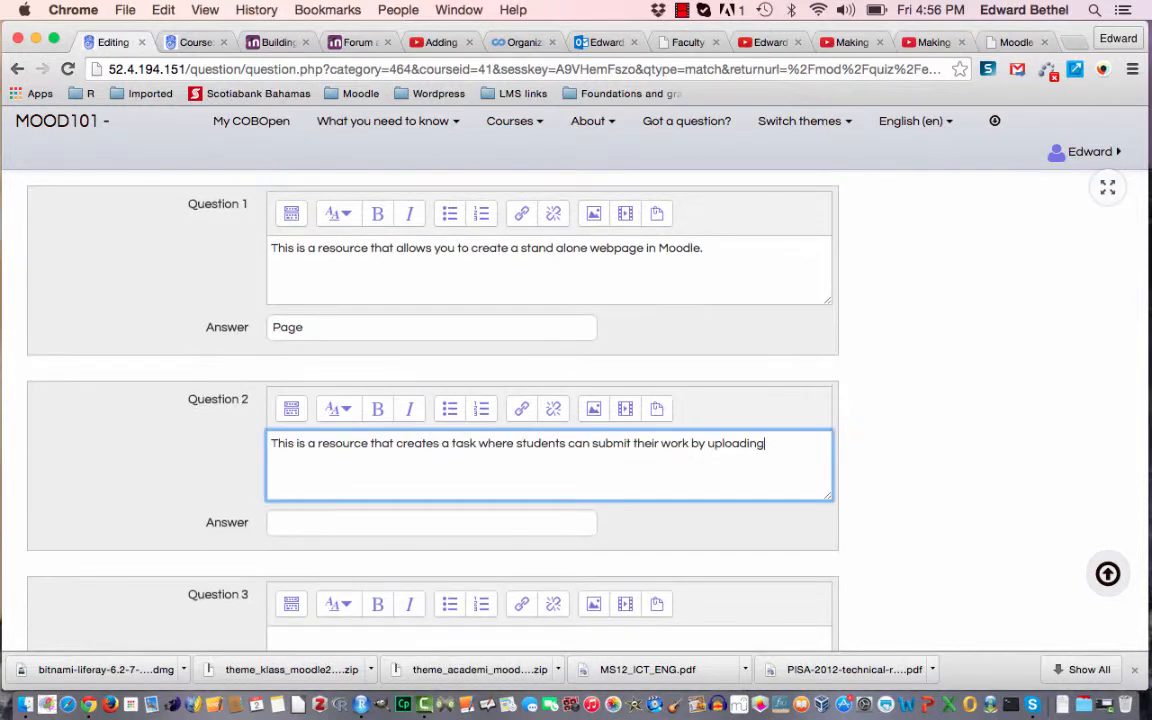
# Enter "This is a resource that creates a task where students can submit their work by uploading files." as Question 2 with answer "Assignment - file upload"
pyautogui.write('files.')
pyautogui.click(283, 515)
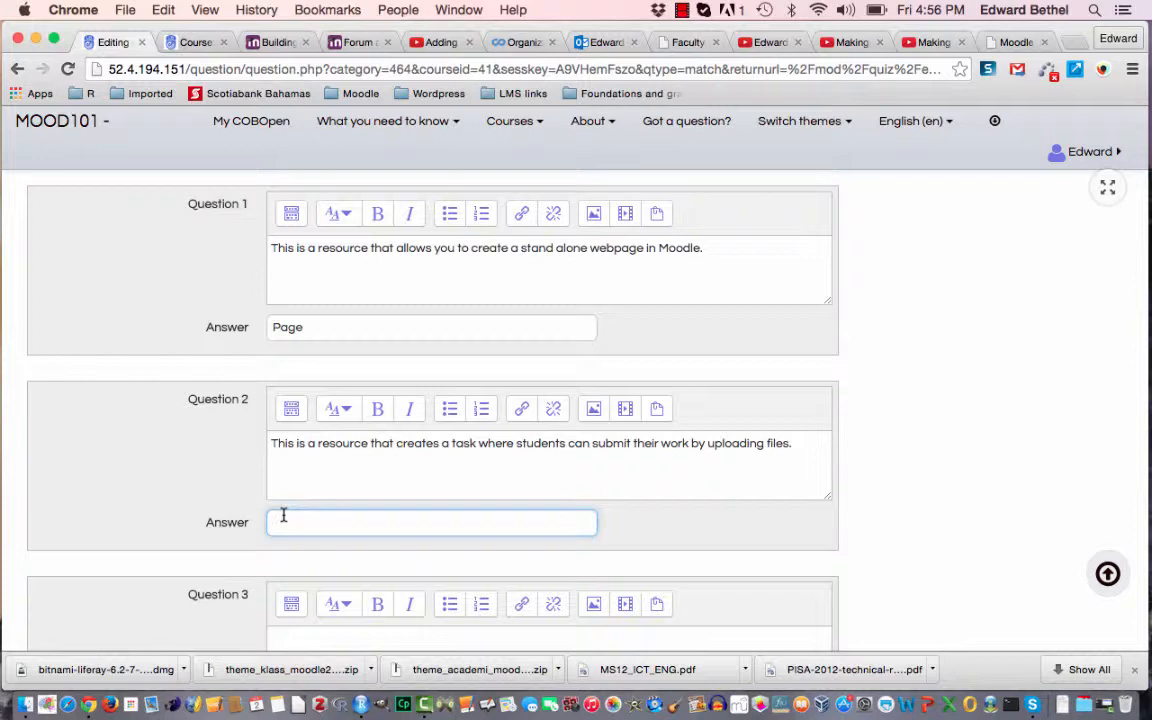
pyautogui.write('Assignment')
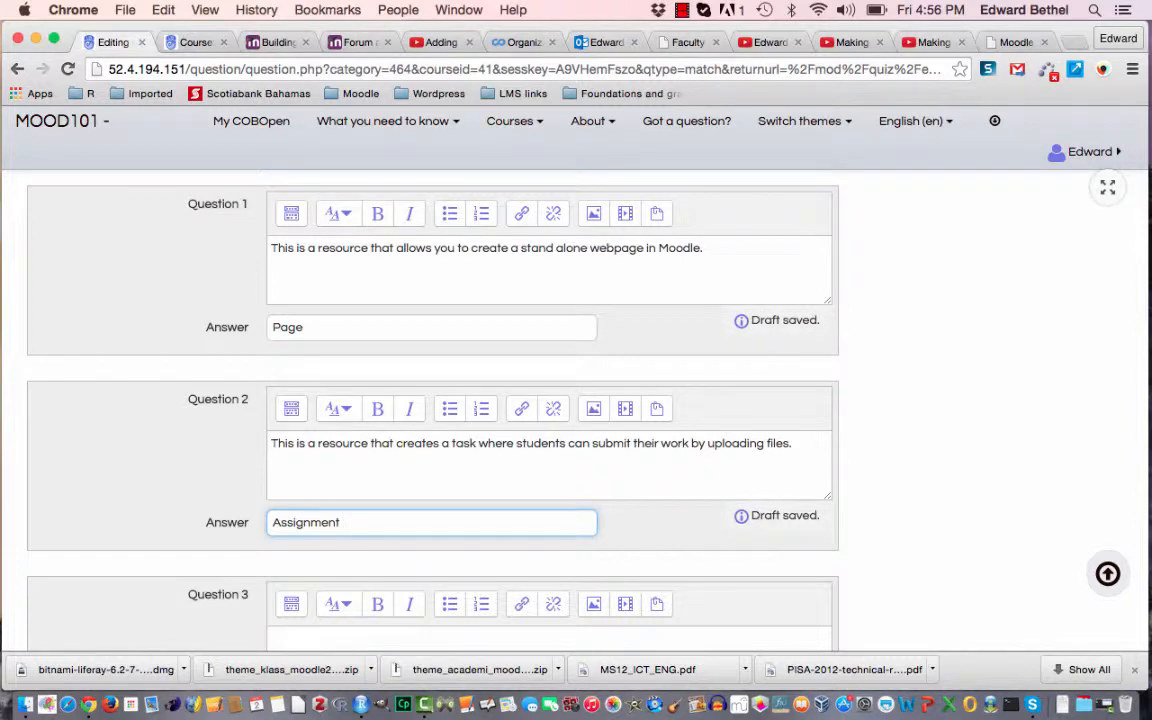
pyautogui.write(' - file upload')
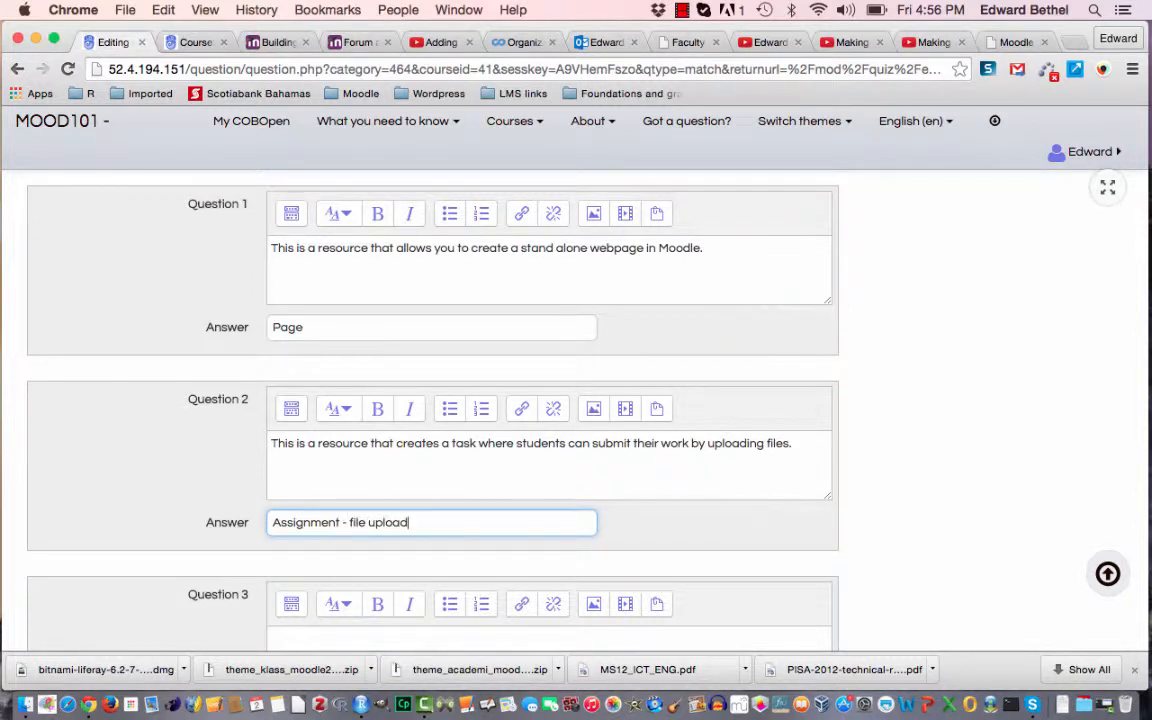
# Shorten the answer of Question 2 to "Assignment"
pyautogui.scroll(-3, 352, 532)
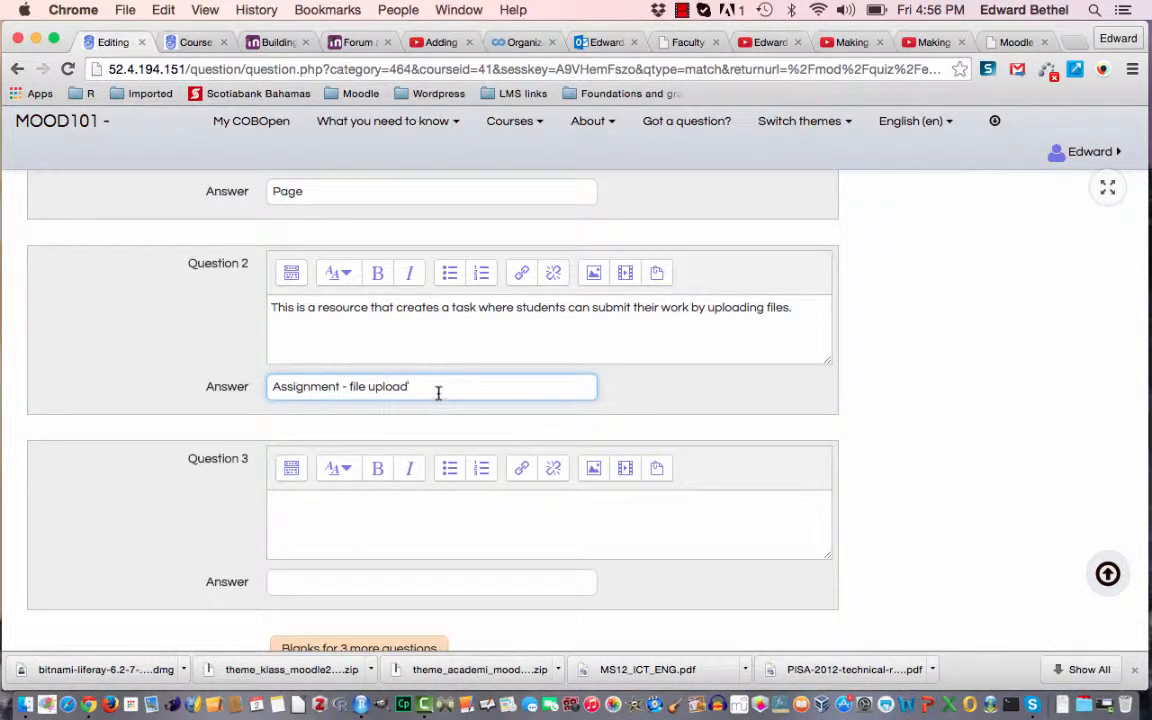
pyautogui.moveTo(438, 393); pyautogui.dragTo(342, 388)
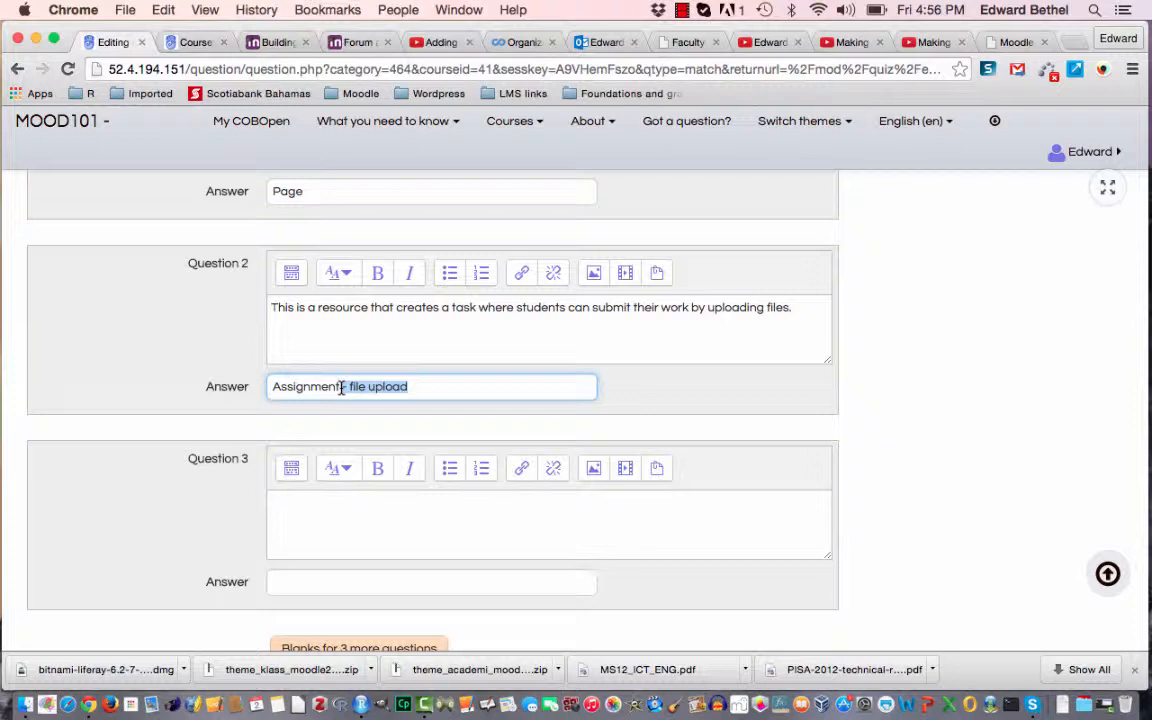
pyautogui.press('BackSpace')
# Enter "This is a resource that allows you to link to external websites." as Question 3 with answer "URL", and save the question
pyautogui.click(365, 517)
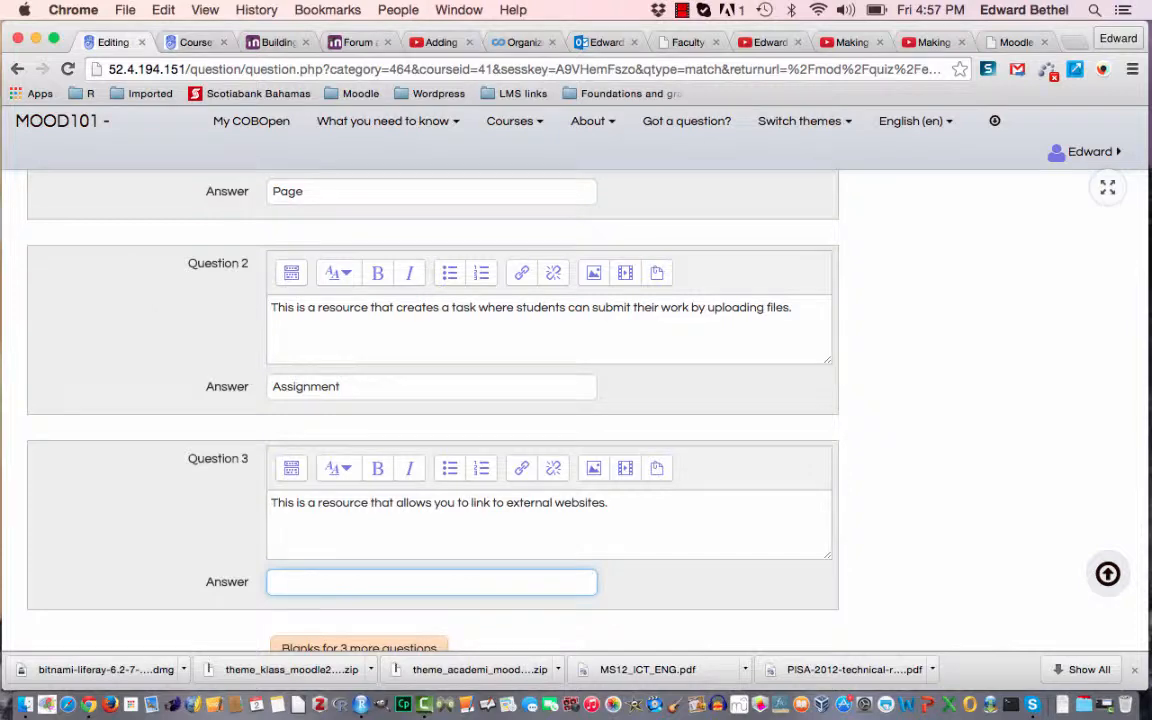
pyautogui.write('URL')
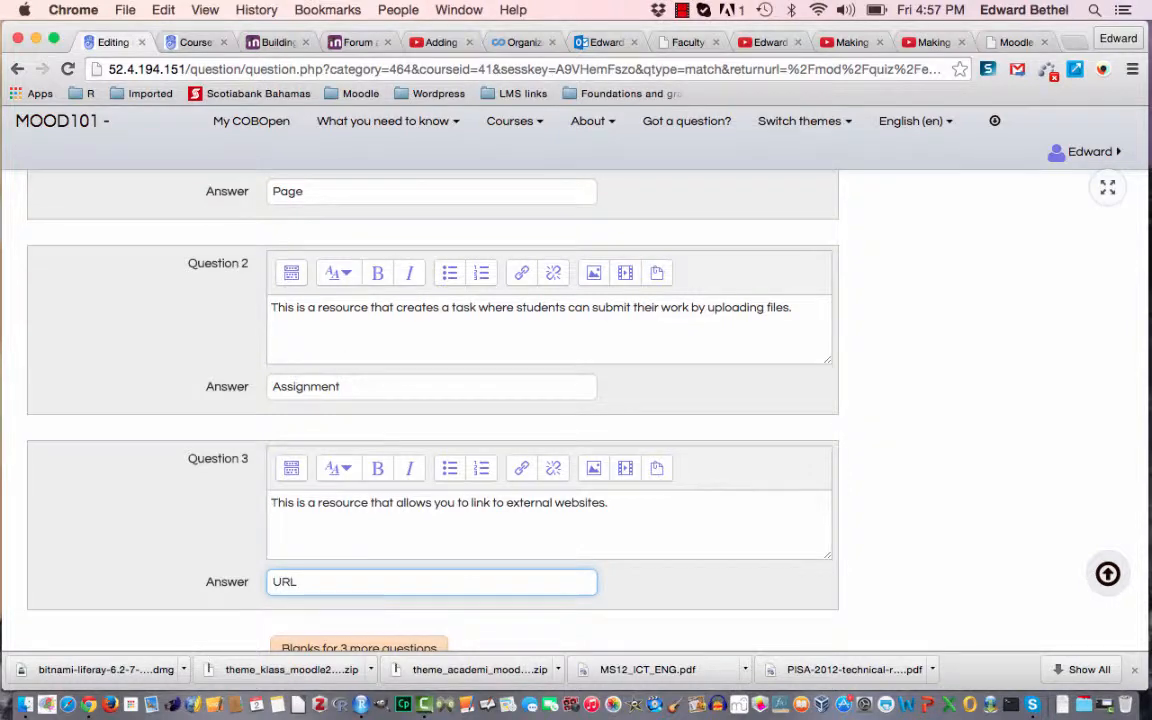
pyautogui.scroll(-3, 430, 400)
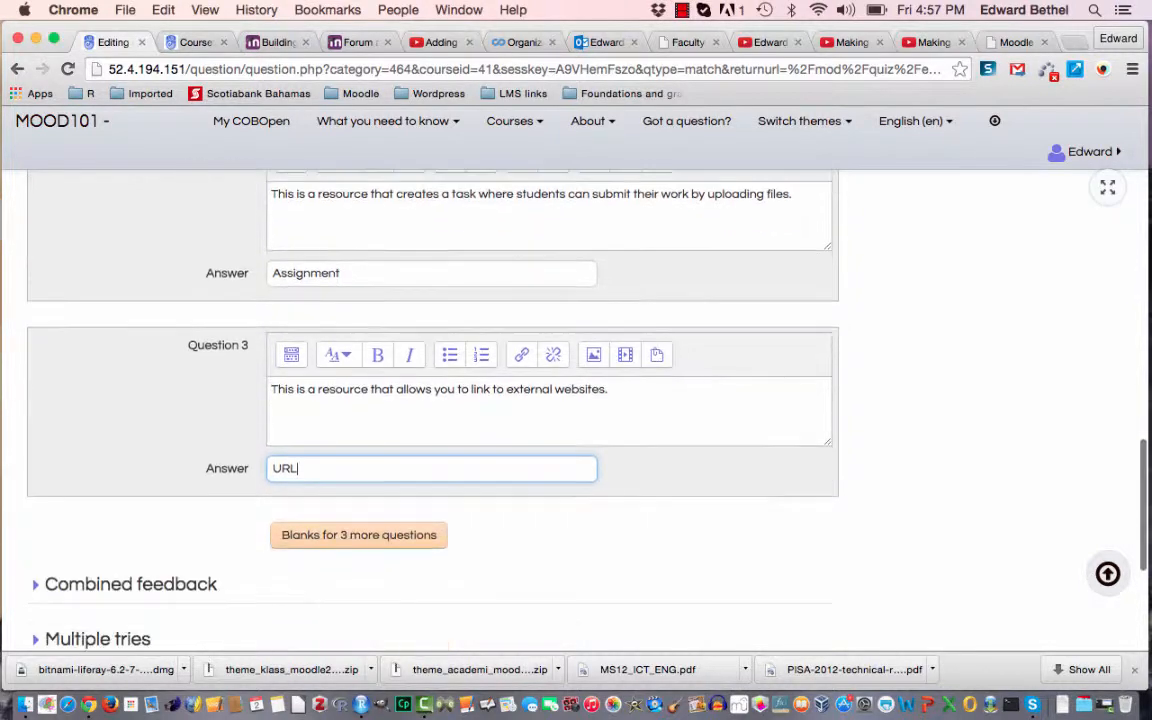
pyautogui.scroll(-6, 430, 400)
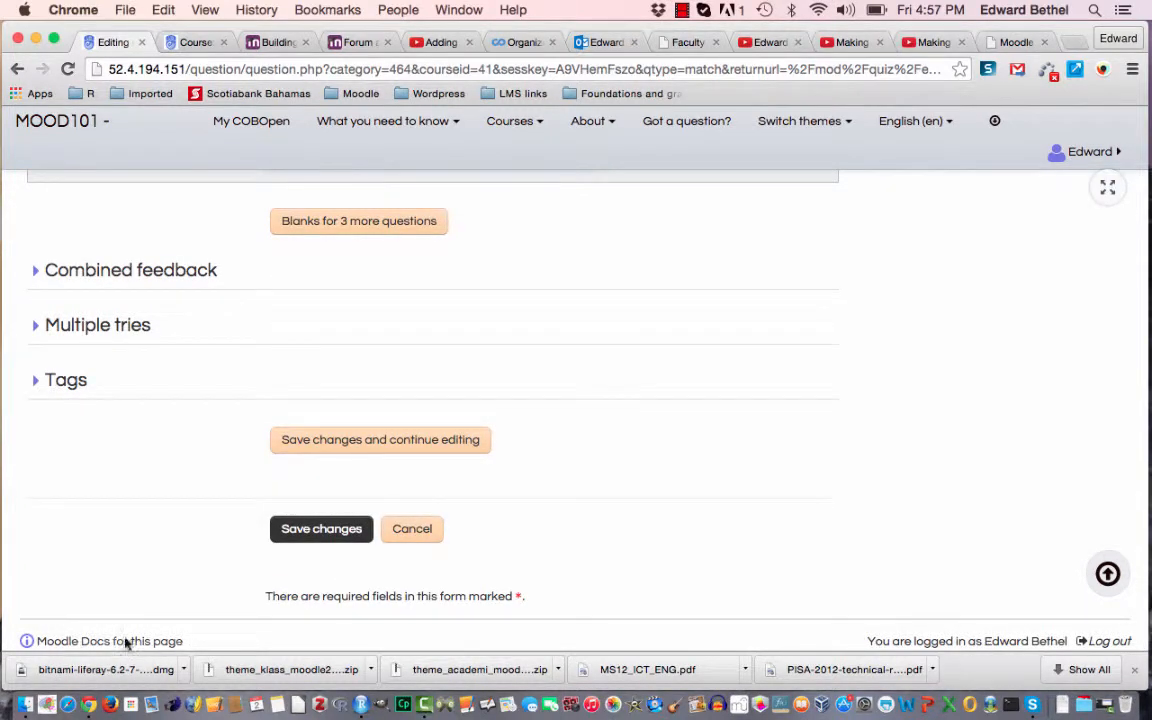
pyautogui.click(305, 530)
# Preview the Sample Matching Question, inspect the answer choices offered for each of its three definitions, and close the preview
pyautogui.scroll(-3, 632, 417)
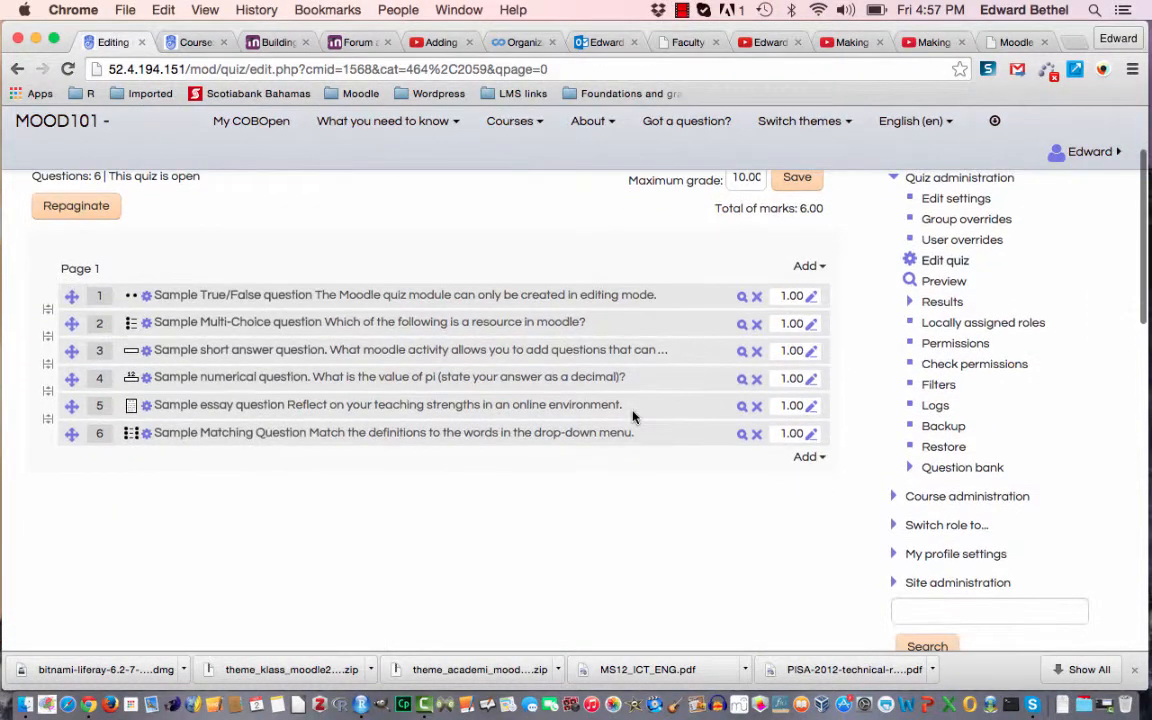
pyautogui.click(742, 435)
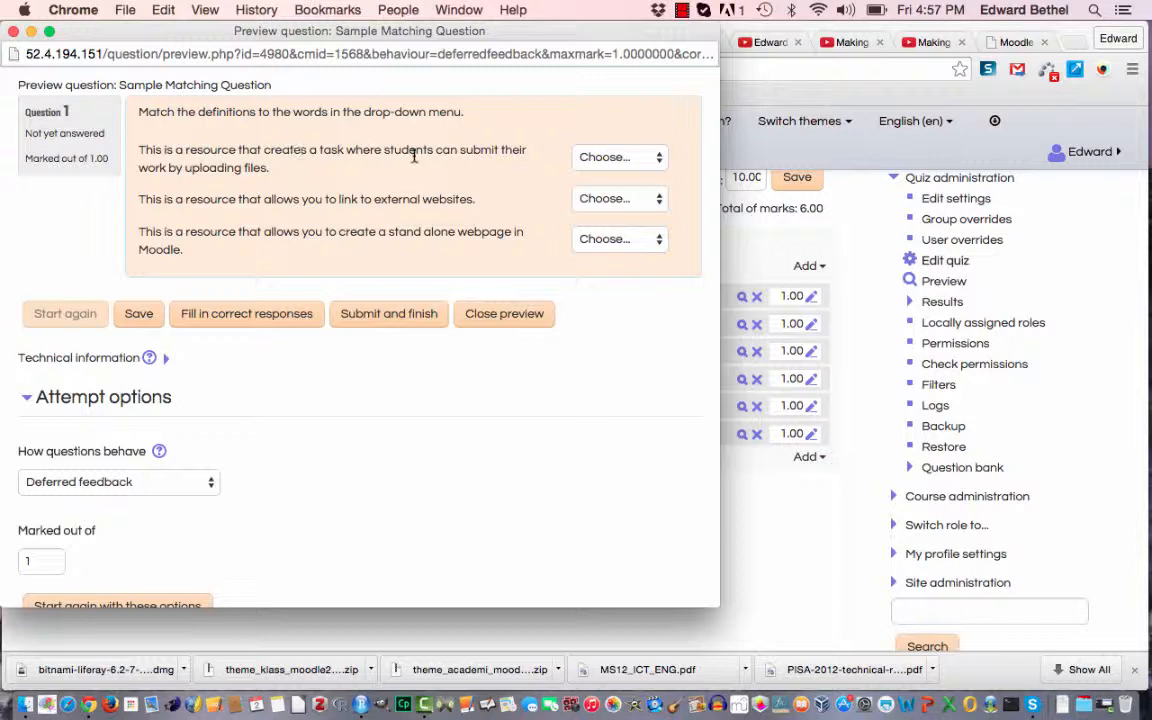
pyautogui.click(596, 160)
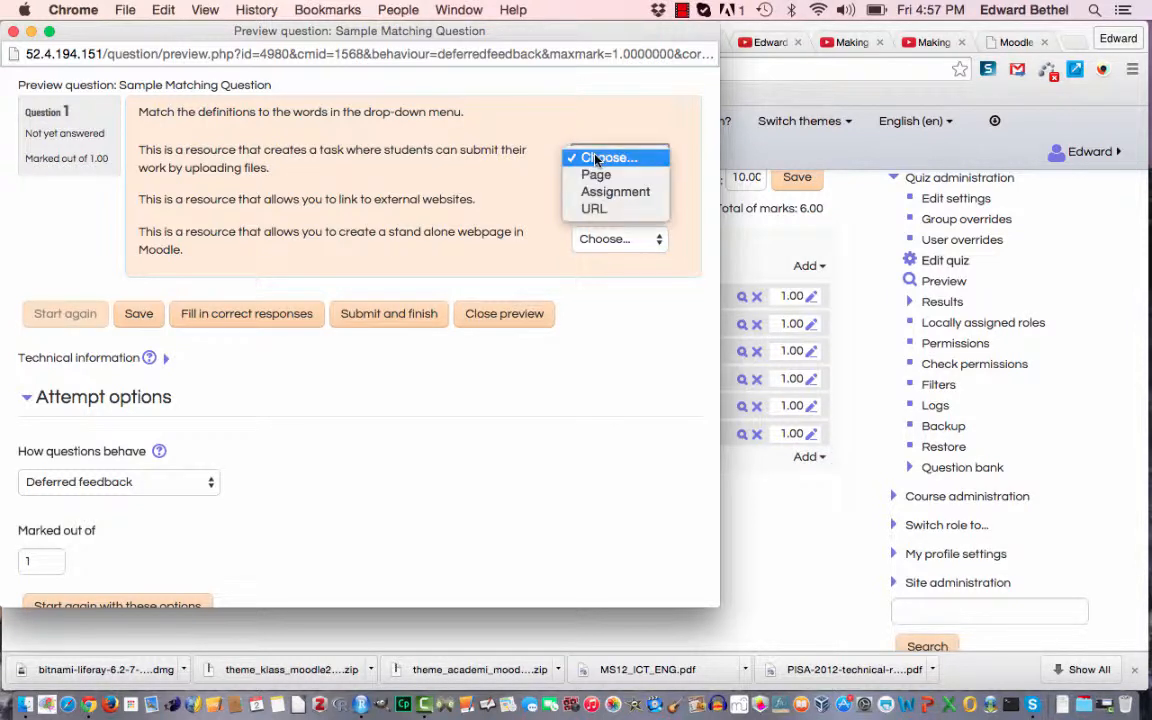
pyautogui.click(596, 160)
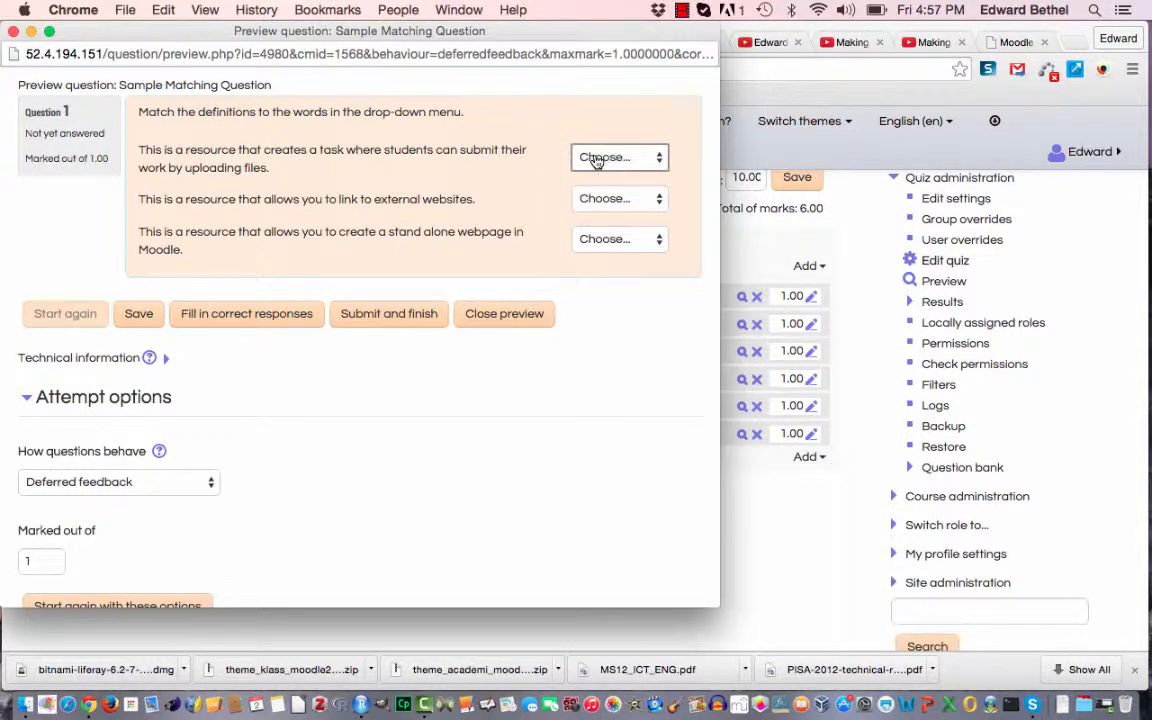
pyautogui.click(598, 160)
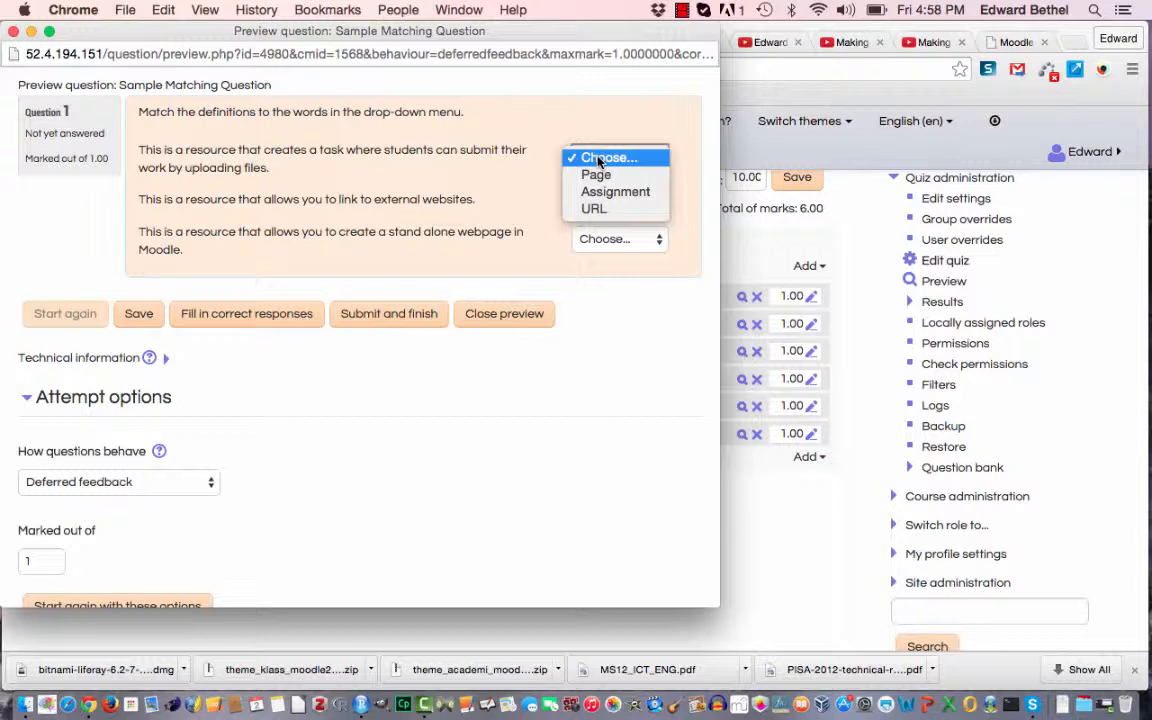
pyautogui.click(598, 160)
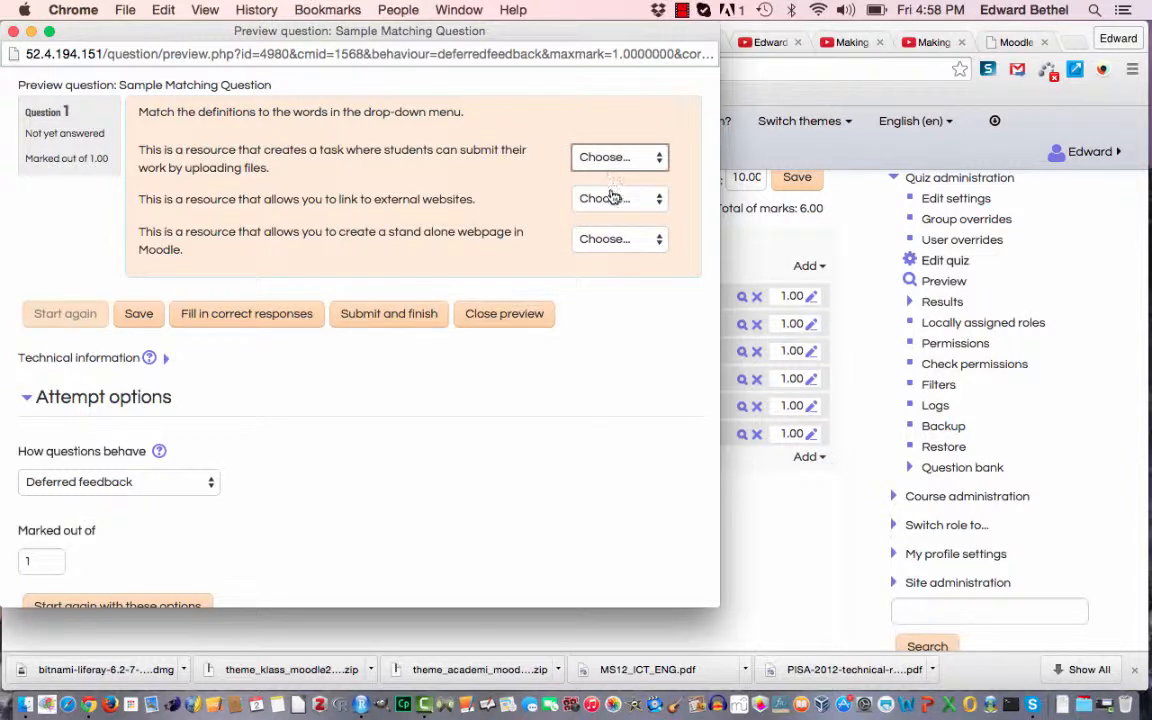
pyautogui.click(612, 200)
pyautogui.click(612, 200)
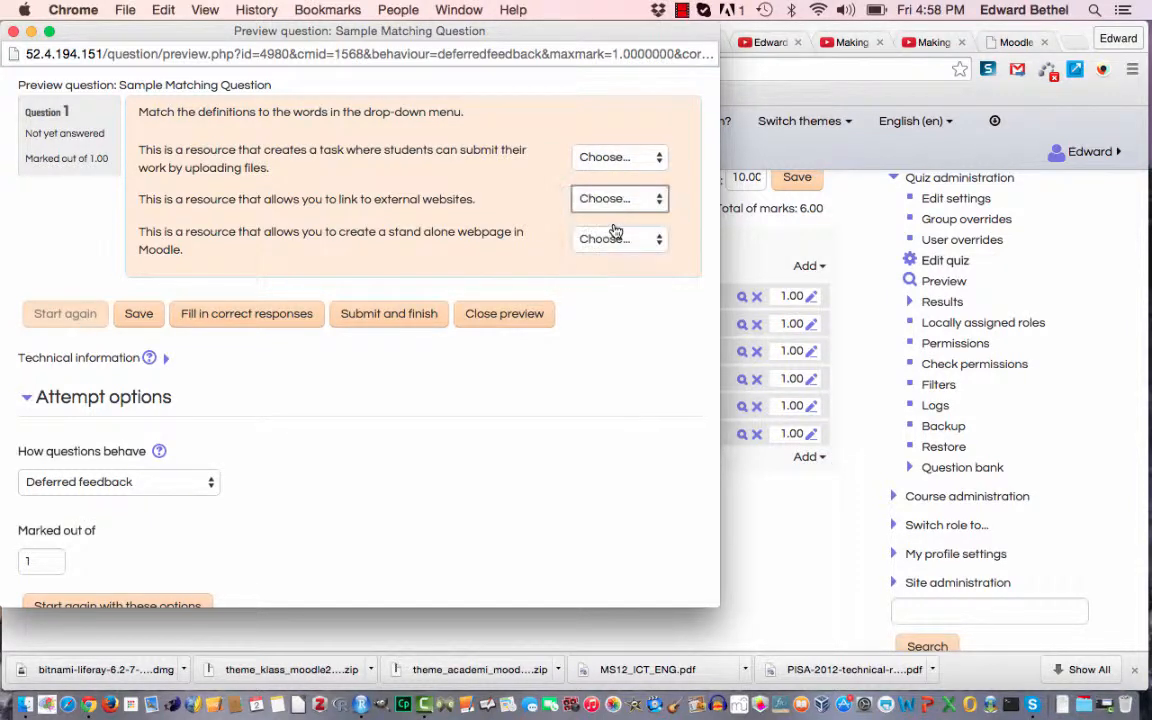
pyautogui.click(612, 240)
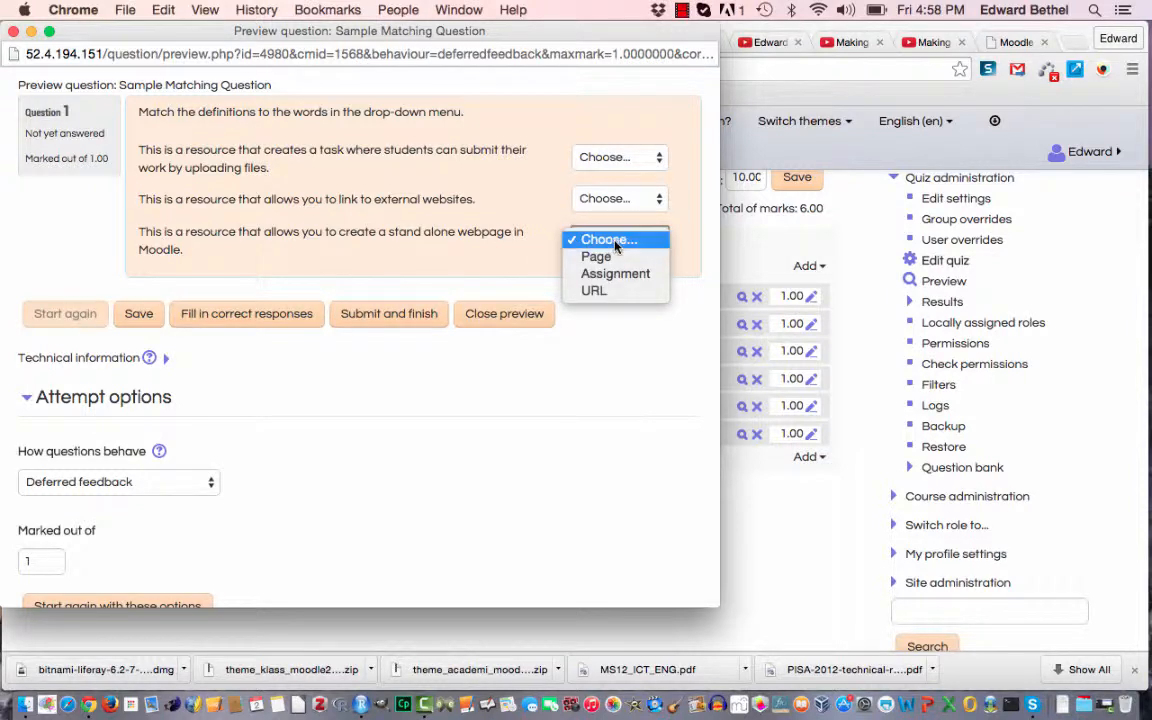
pyautogui.click(617, 243)
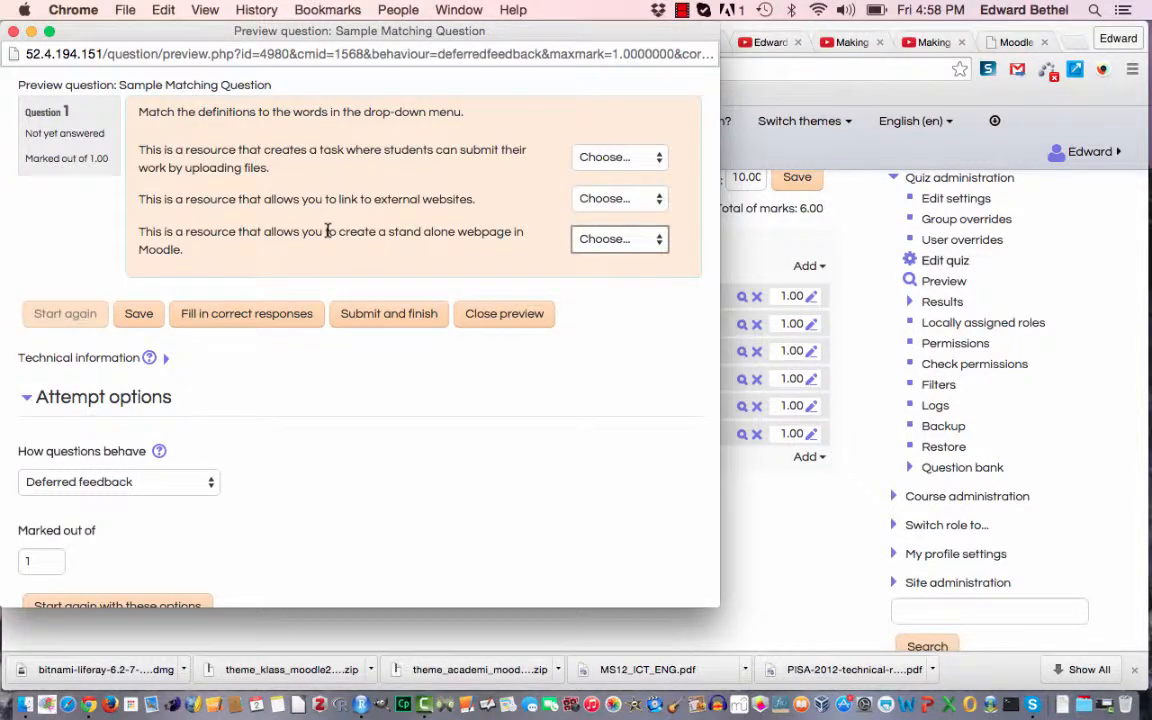
pyautogui.scroll(-3, 327, 231)
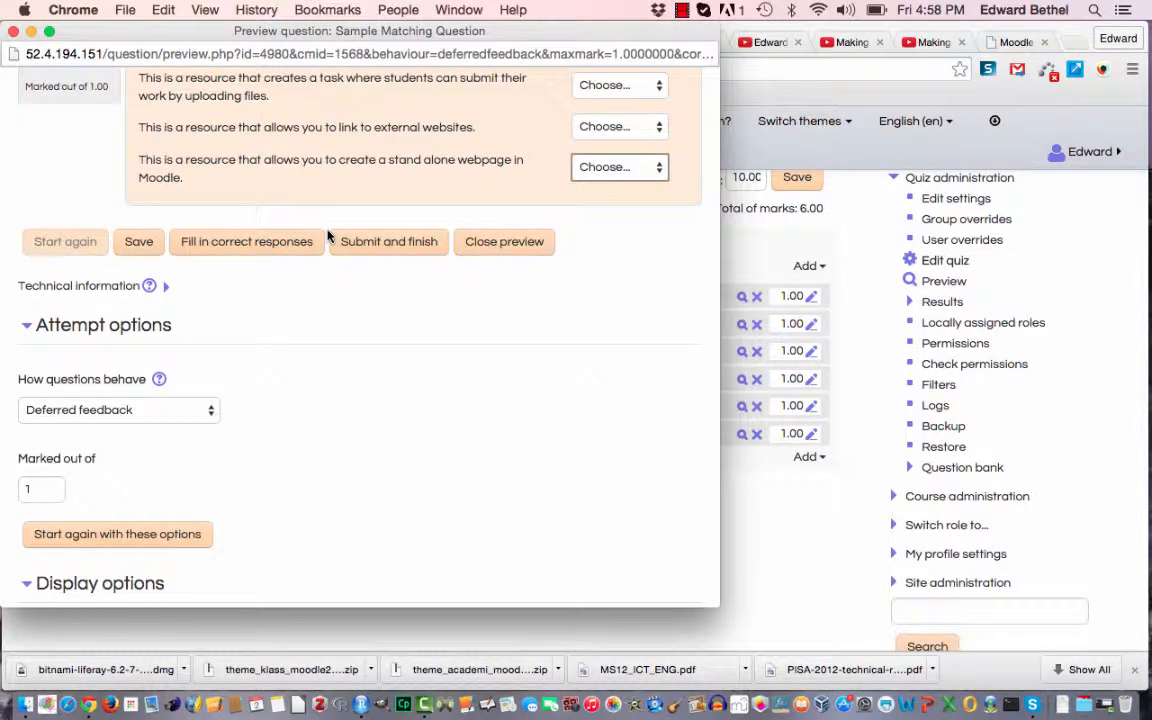
pyautogui.scroll(3, 327, 236)
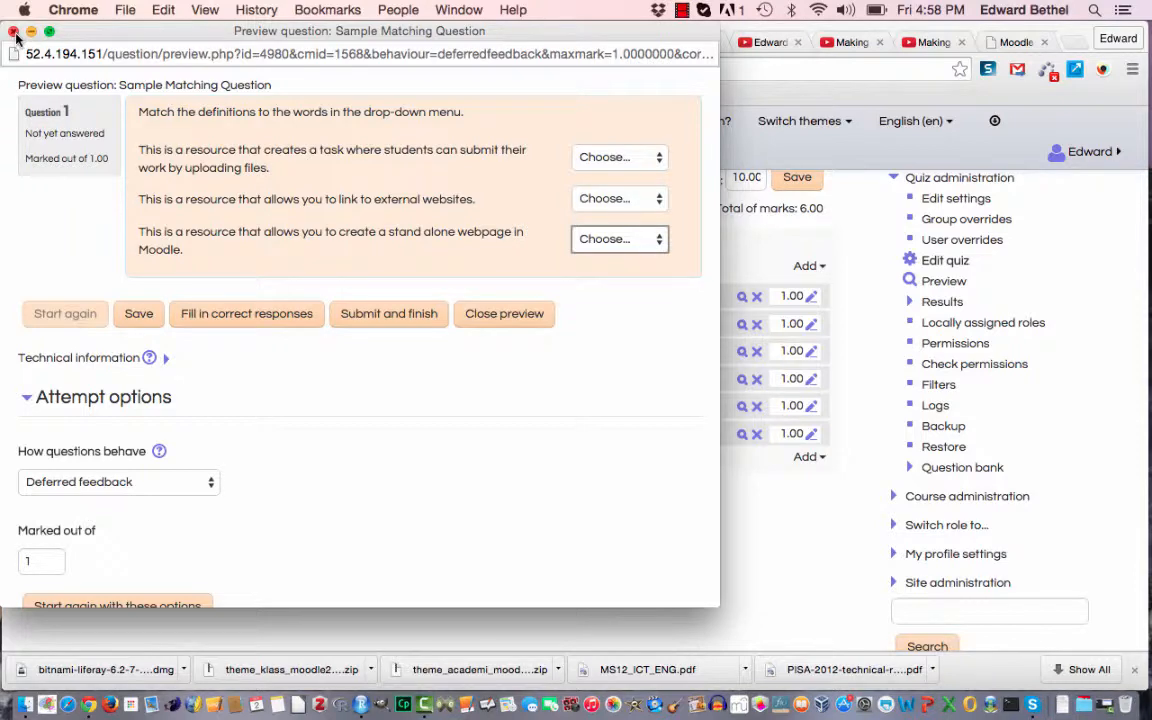
pyautogui.click(13, 32)
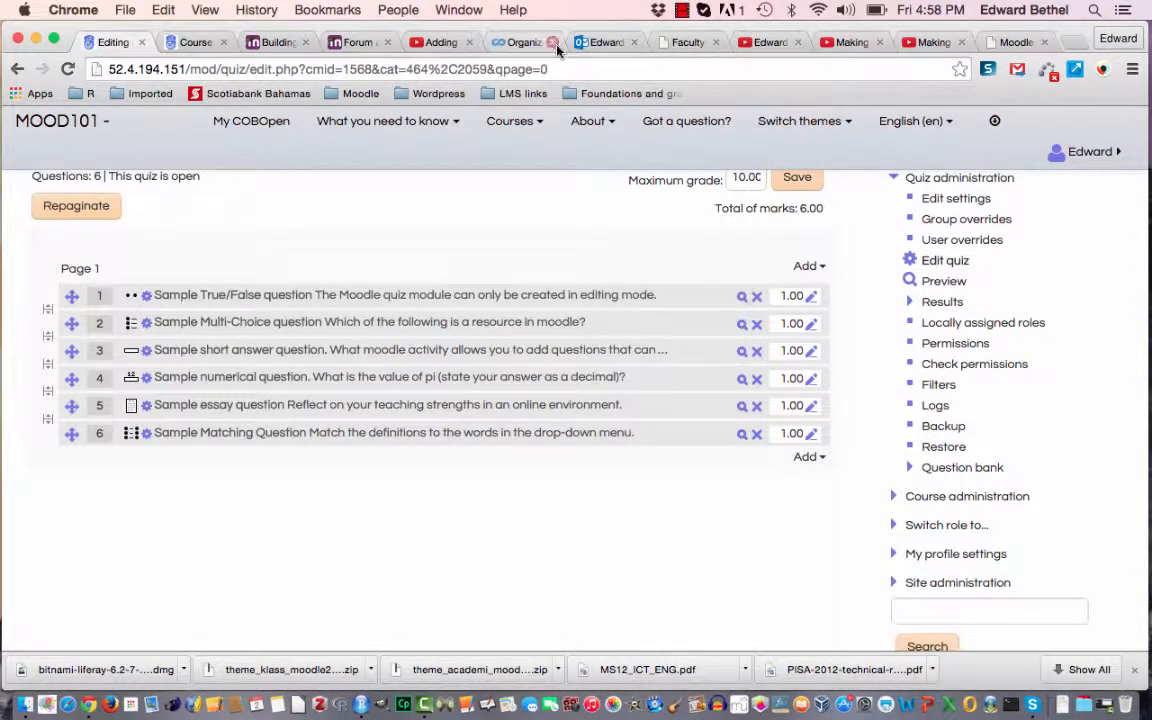